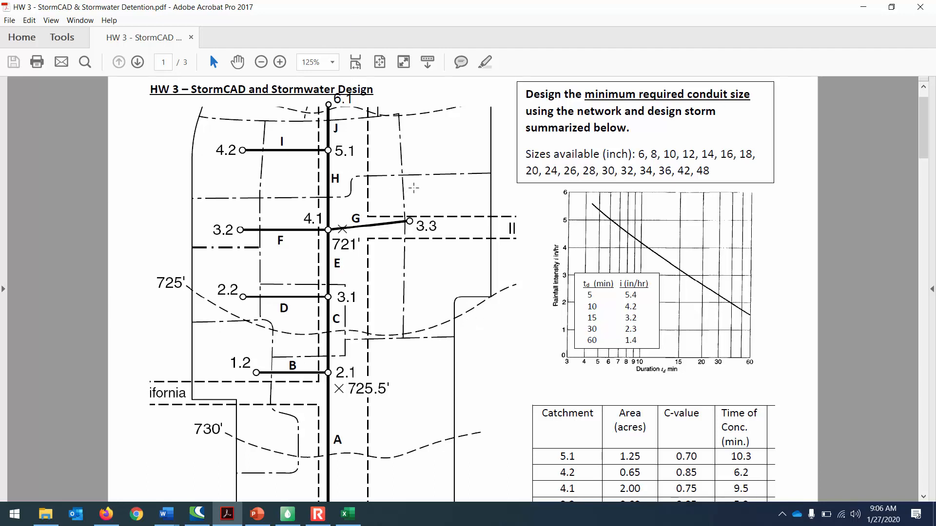
Step: Switch to Word and bring up the Rational Method Design Example document
{"action": "left_click", "coordinate": [318, 514]}
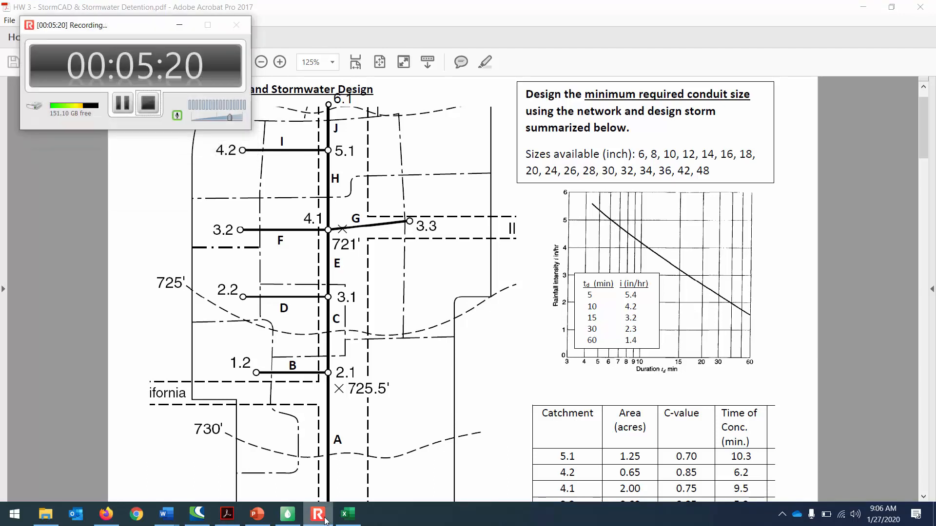
{"action": "left_click", "coordinate": [254, 520]}
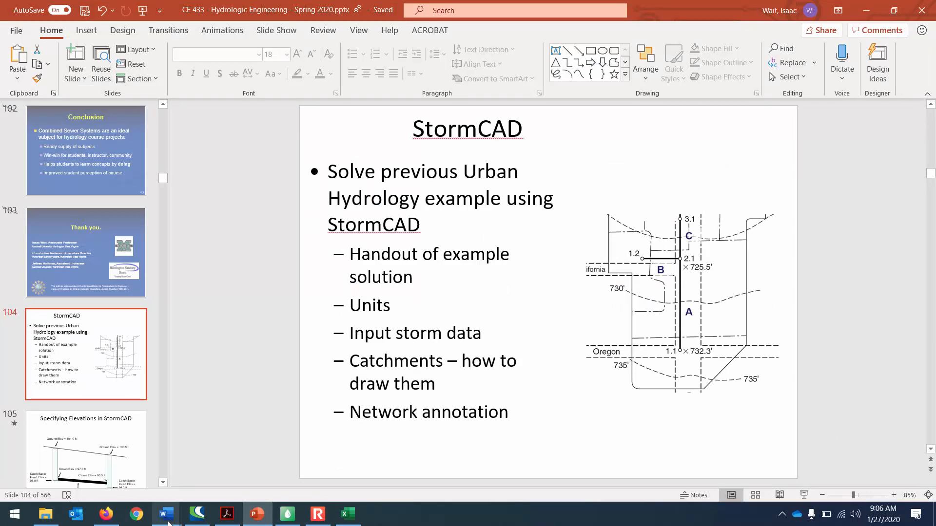
{"action": "mouse_move", "coordinate": [171, 501]}
{"action": "left_click", "coordinate": [144, 475]}
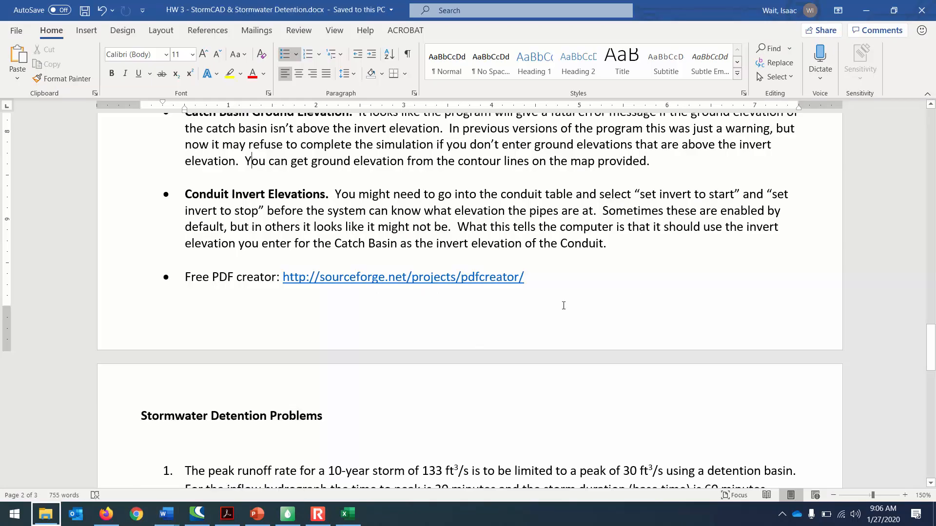
{"action": "mouse_move", "coordinate": [166, 514]}
{"action": "left_click", "coordinate": [234, 459]}
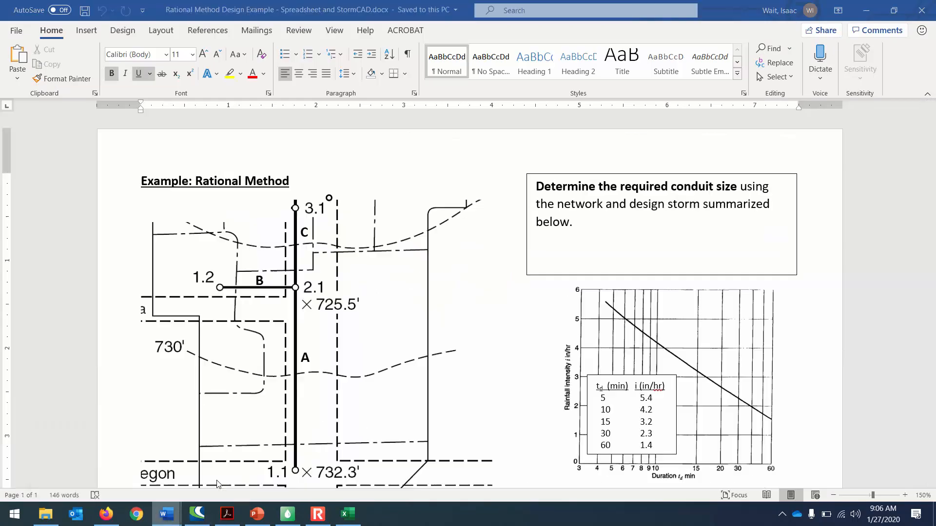
Step: Enlarge the document to 200% and examine the network map, the rainfall duration and intensity table, and the catchment table
{"action": "left_click", "coordinate": [905, 495]}
{"action": "left_click", "coordinate": [906, 495]}
{"action": "left_click", "coordinate": [905, 495]}
{"action": "left_click", "coordinate": [905, 495]}
{"action": "left_click", "coordinate": [905, 495]}
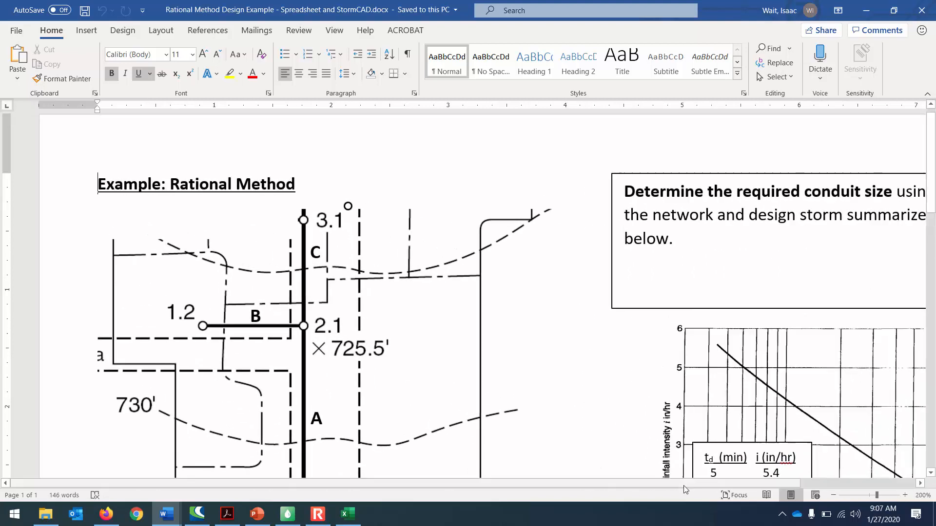
{"action": "scroll", "coordinate": [839, 366], "scroll_direction": "down", "scroll_amount": 3}
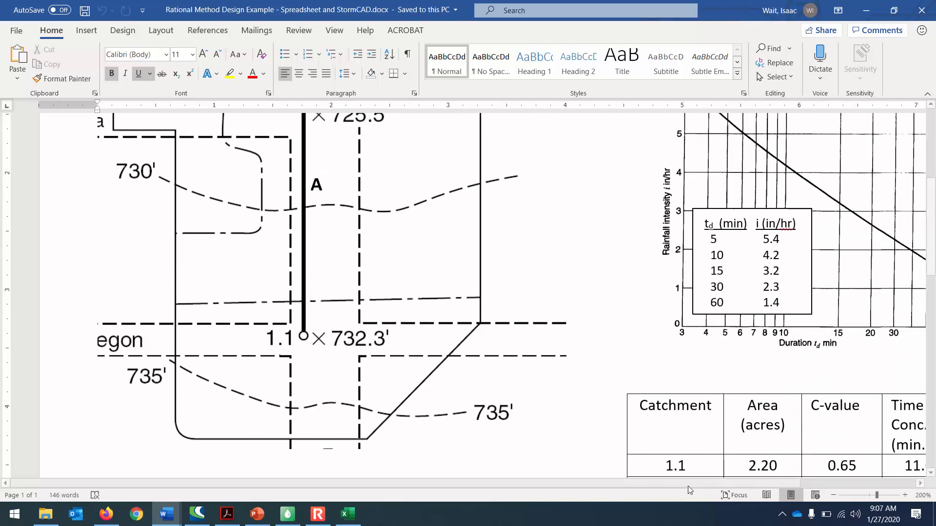
{"action": "scroll", "coordinate": [780, 390], "scroll_direction": "right", "scroll_amount": 3}
{"action": "scroll", "coordinate": [812, 374], "scroll_direction": "up", "scroll_amount": 3}
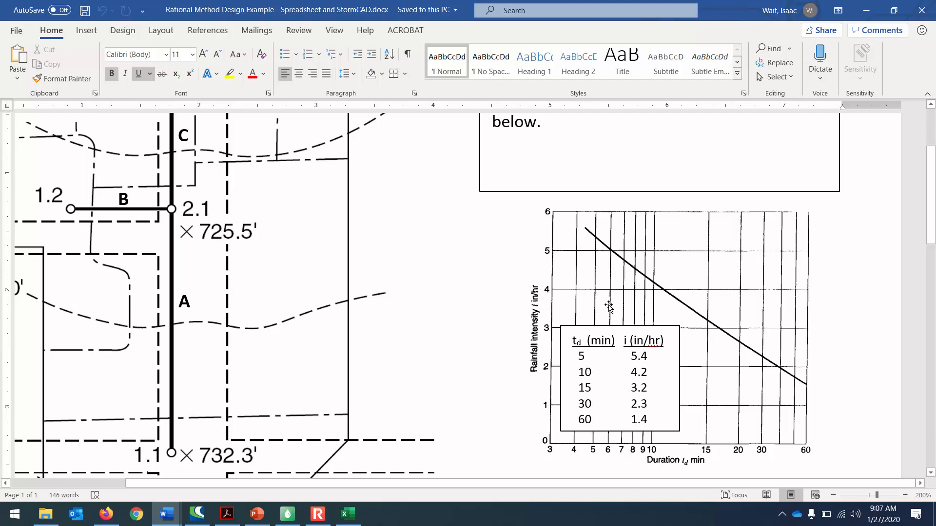
{"action": "left_click", "coordinate": [579, 356]}
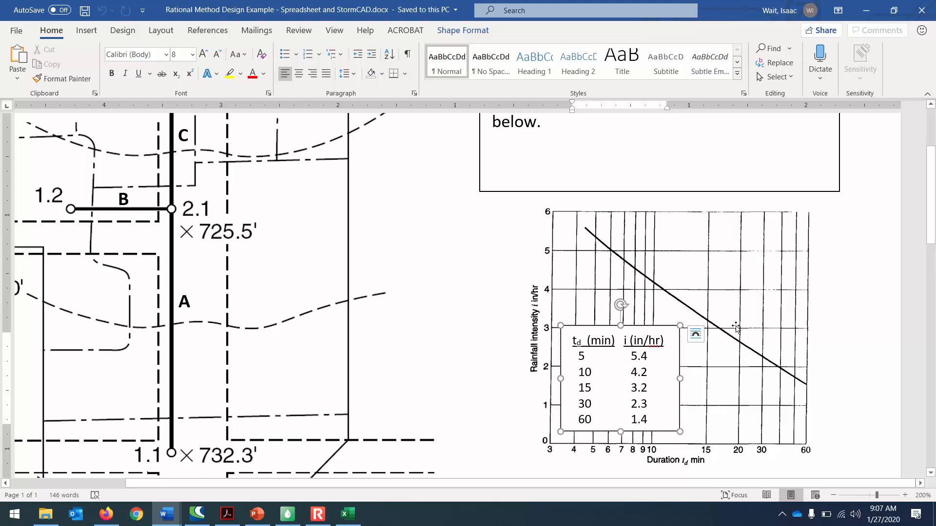
{"action": "scroll", "coordinate": [690, 376], "scroll_direction": "down", "scroll_amount": 1}
{"action": "scroll", "coordinate": [690, 376], "scroll_direction": "down", "scroll_amount": 5}
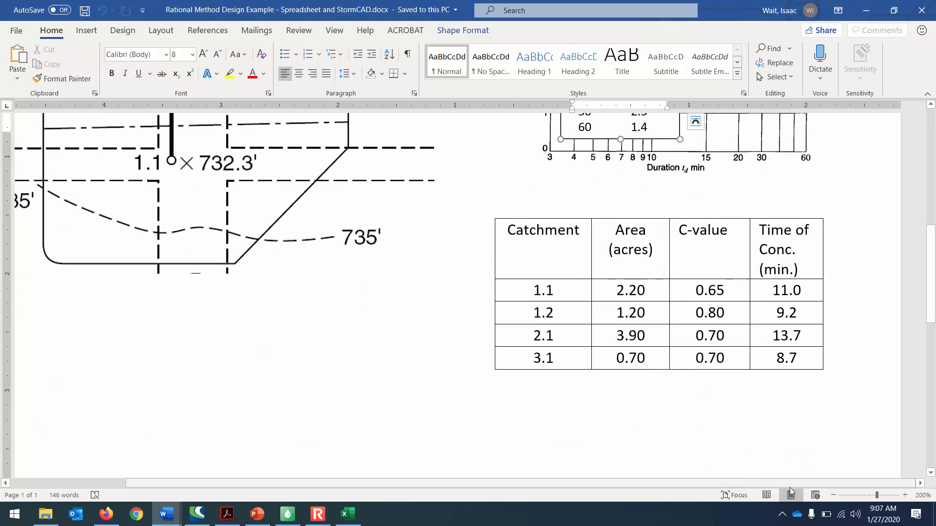
Step: Return the document zoom to 150% and review the pipe network map at the start of the example
{"action": "left_click", "coordinate": [833, 495]}
{"action": "left_click", "coordinate": [833, 495]}
{"action": "left_click", "coordinate": [833, 496]}
{"action": "left_click", "coordinate": [833, 495]}
{"action": "left_click", "coordinate": [833, 496]}
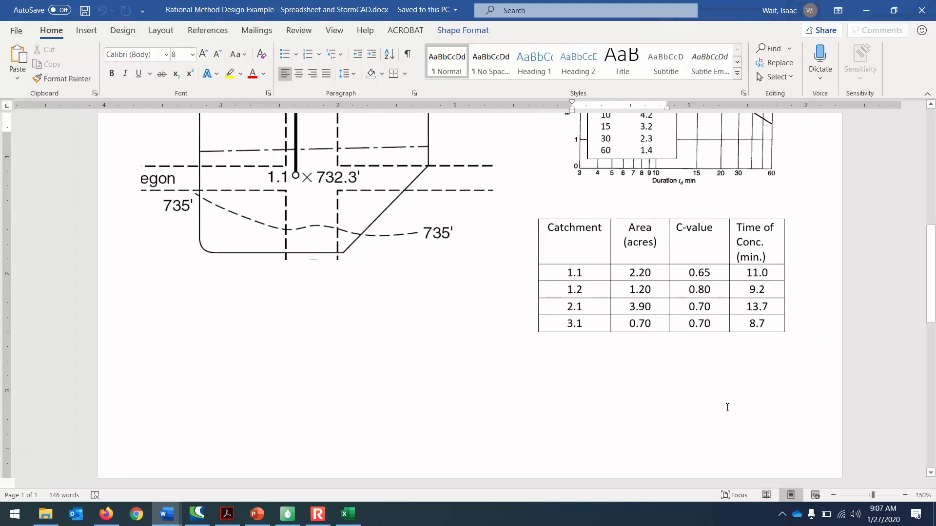
{"action": "scroll", "coordinate": [730, 409], "scroll_direction": "up", "scroll_amount": 5}
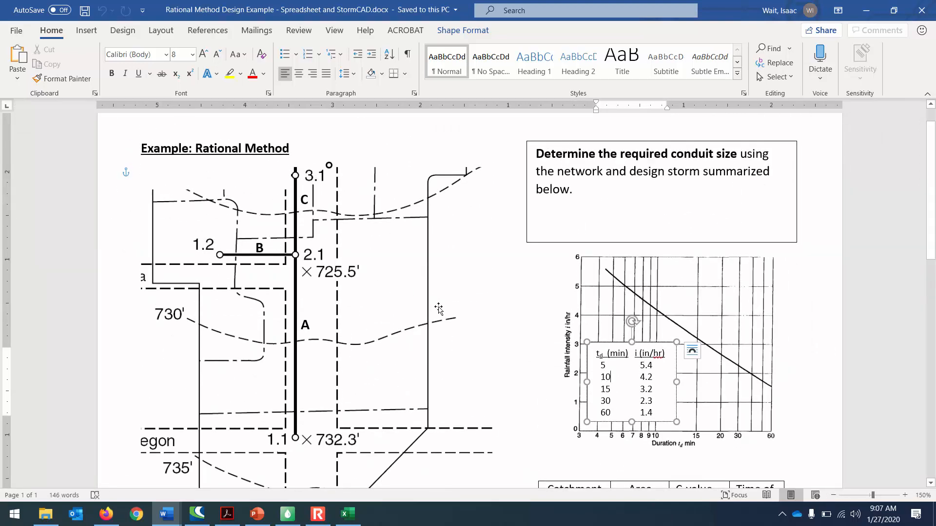
Step: Examine the junction invert elevations and conduit A's length, slope, upstream junction and upstream elevation in the tables
{"action": "scroll", "coordinate": [440, 308], "scroll_direction": "down", "scroll_amount": 5}
{"action": "scroll", "coordinate": [441, 310], "scroll_direction": "down", "scroll_amount": 7}
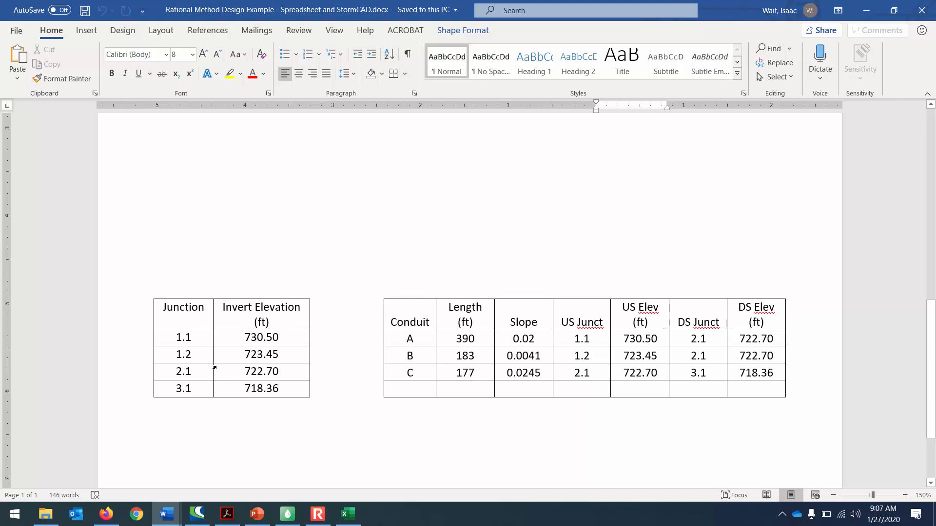
{"action": "left_click_drag", "start_coordinate": [932, 385], "coordinate": [932, 382]}
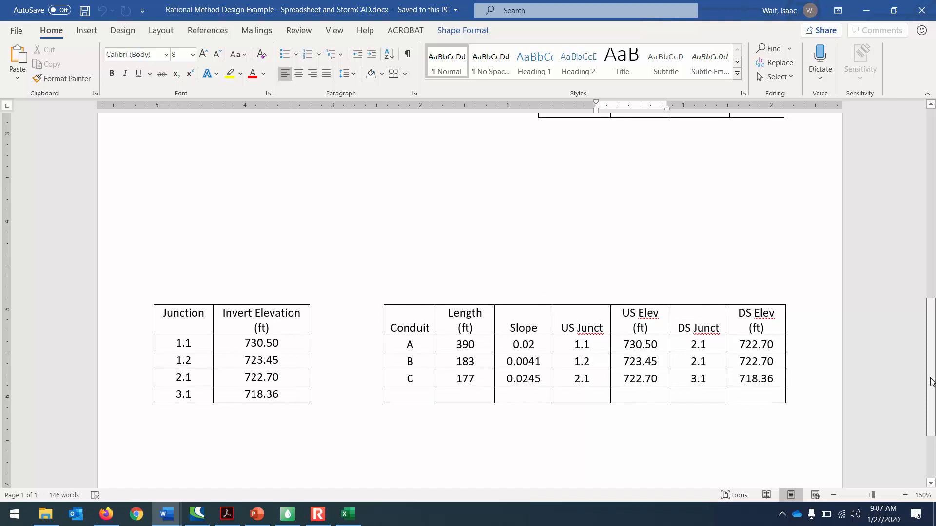
{"action": "left_click", "coordinate": [470, 344]}
{"action": "left_click", "coordinate": [522, 344]}
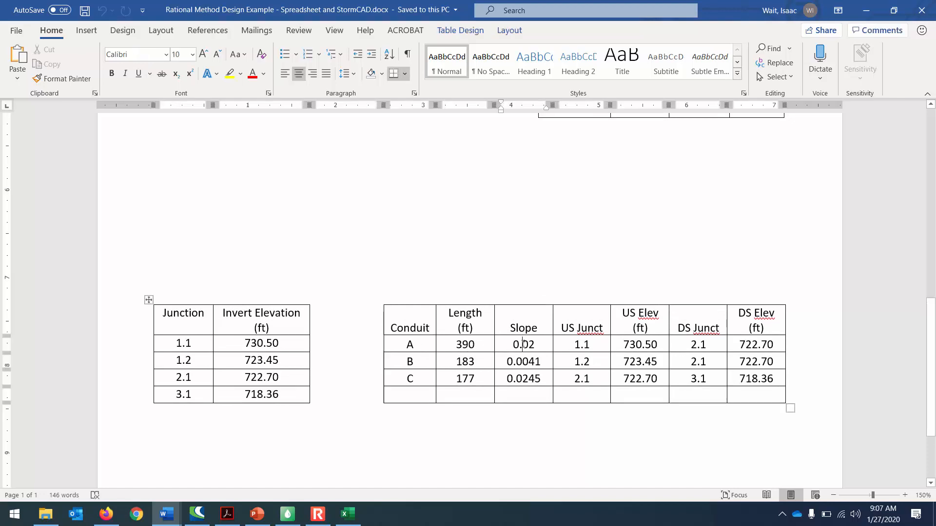
{"action": "left_click", "coordinate": [595, 344]}
{"action": "left_click", "coordinate": [652, 346]}
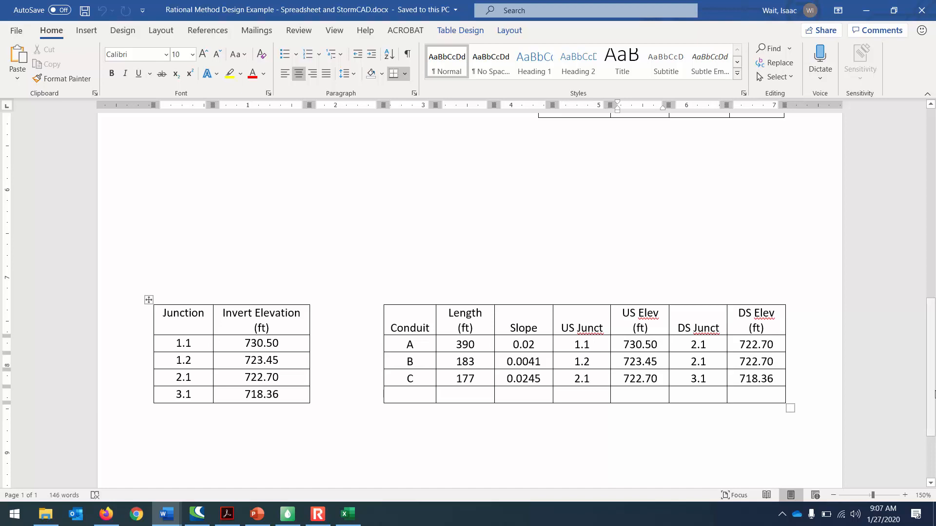
Step: Compare the ground elevations on the network map with the invert elevation listed for junction 1.1
{"action": "left_click_drag", "start_coordinate": [928, 391], "coordinate": [934, 223]}
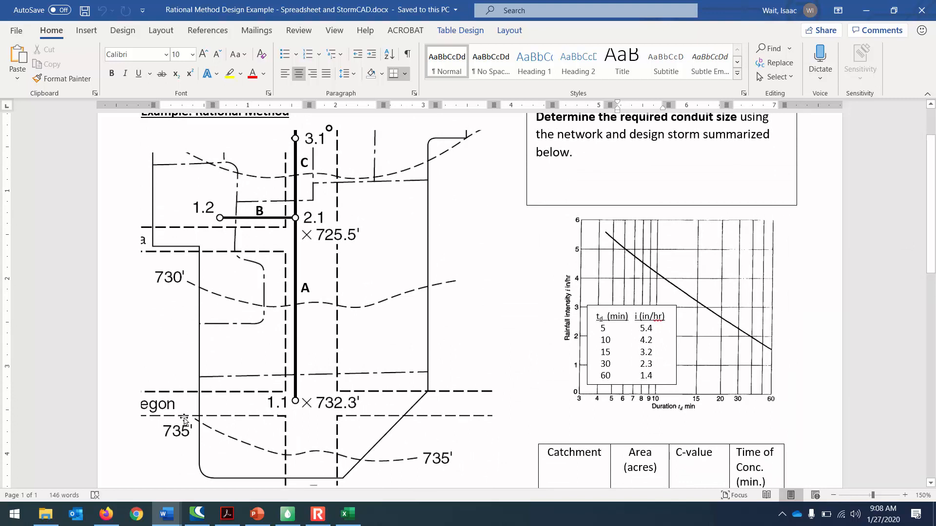
{"action": "scroll", "coordinate": [244, 265], "scroll_direction": "up", "scroll_amount": 2}
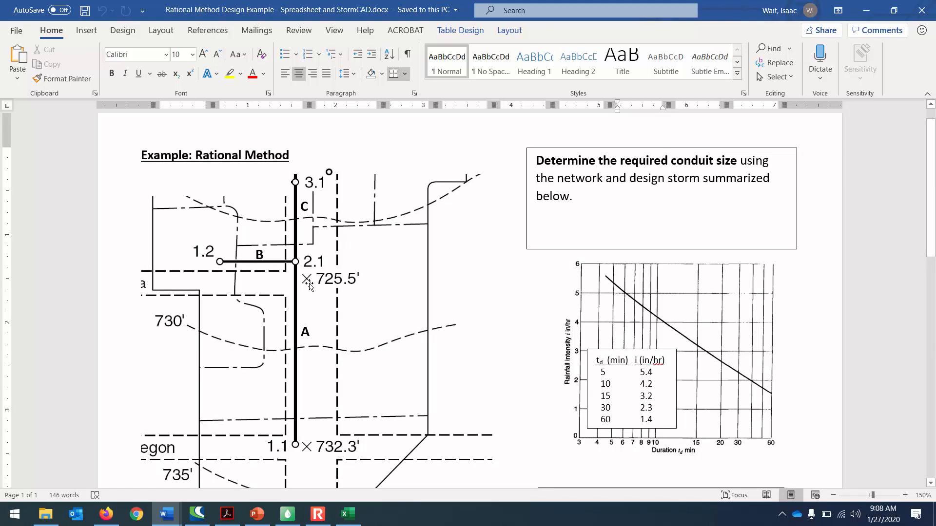
{"action": "scroll", "coordinate": [309, 287], "scroll_direction": "down", "scroll_amount": 3}
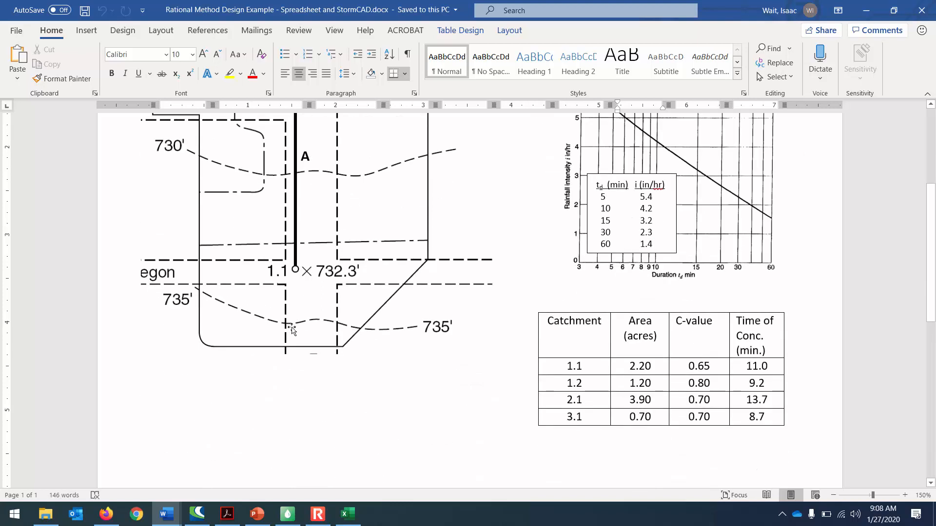
{"action": "scroll", "coordinate": [341, 351], "scroll_direction": "down", "scroll_amount": 2}
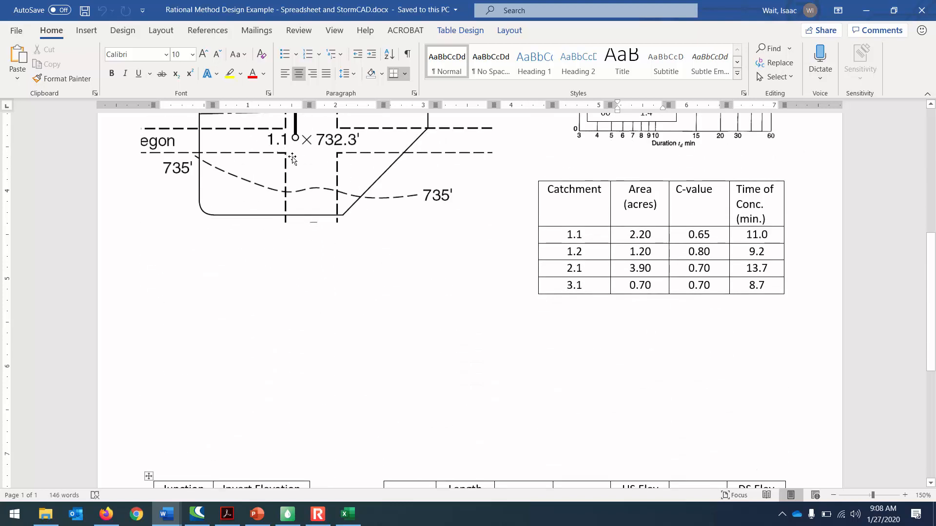
{"action": "scroll", "coordinate": [283, 224], "scroll_direction": "down", "scroll_amount": 3}
{"action": "left_click_drag", "start_coordinate": [244, 301], "coordinate": [283, 301]}
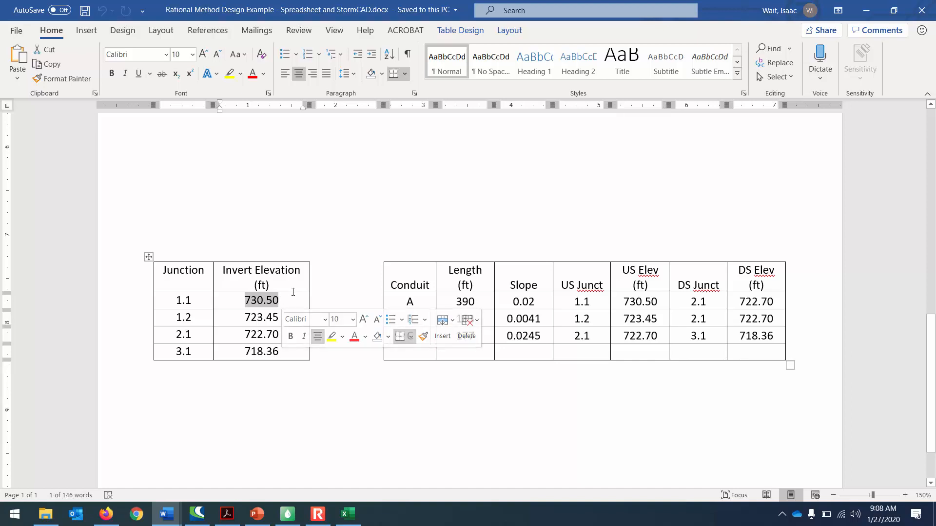
{"action": "scroll", "coordinate": [285, 296], "scroll_direction": "up", "scroll_amount": 4}
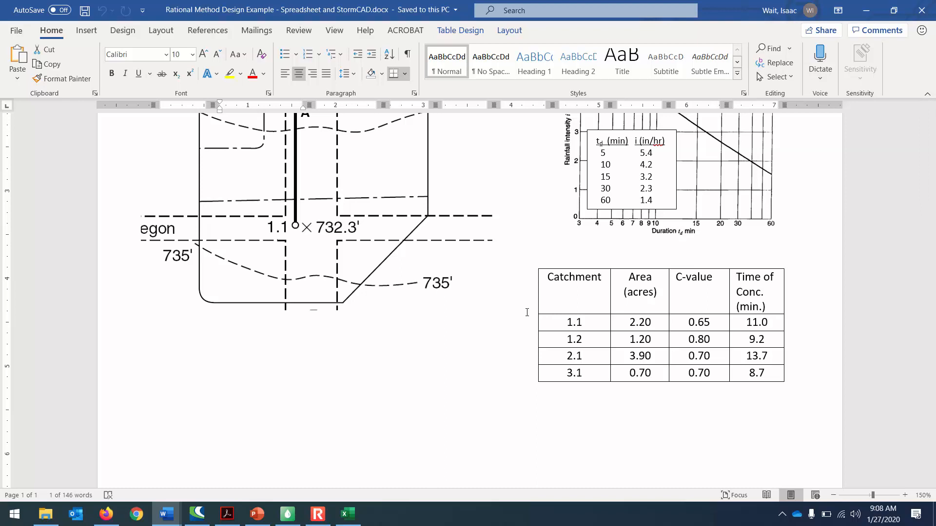
Step: Bring up the empty StormCAD project, and return to the Word example to check its rainfall and catchment data
{"action": "mouse_move", "coordinate": [317, 523]}
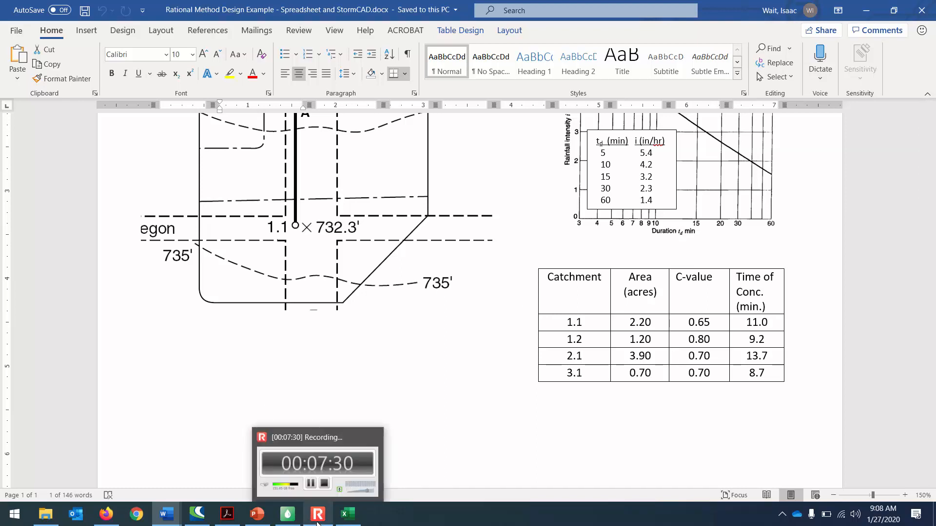
{"action": "left_click", "coordinate": [287, 514]}
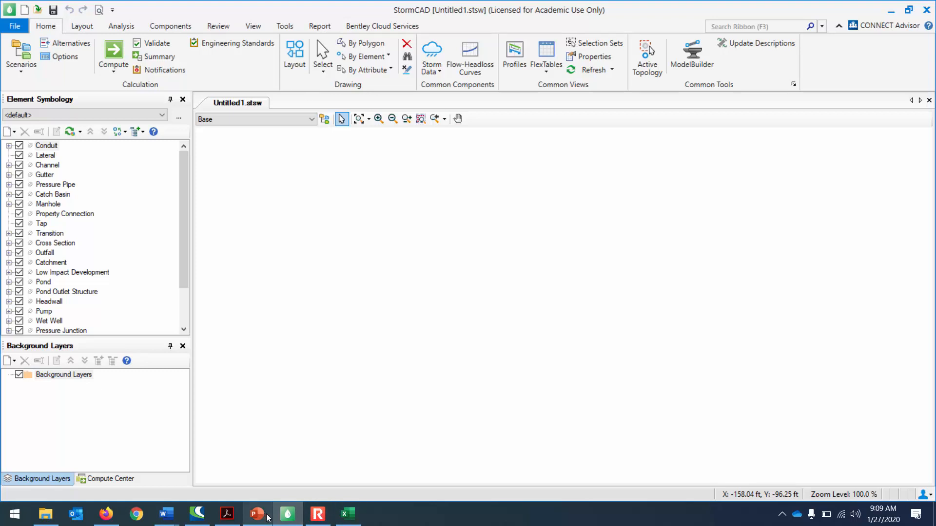
{"action": "mouse_move", "coordinate": [284, 513]}
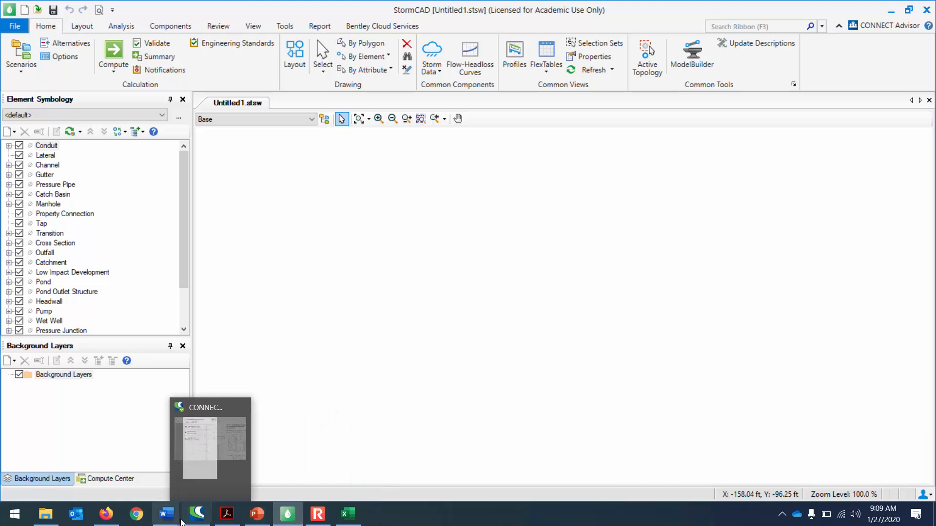
{"action": "mouse_move", "coordinate": [166, 514]}
{"action": "left_click", "coordinate": [233, 461]}
{"action": "scroll", "coordinate": [641, 201], "scroll_direction": "up", "scroll_amount": 5}
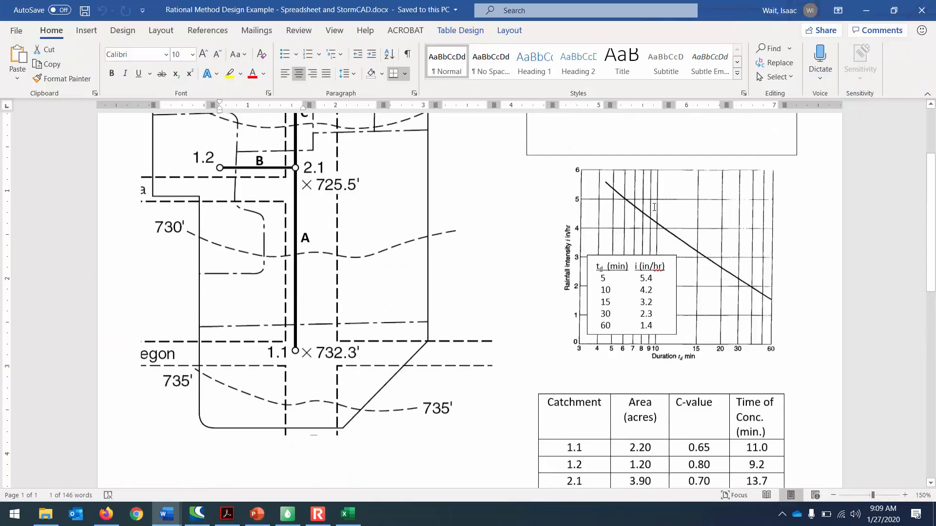
{"action": "scroll", "coordinate": [627, 370], "scroll_direction": "down", "scroll_amount": 3}
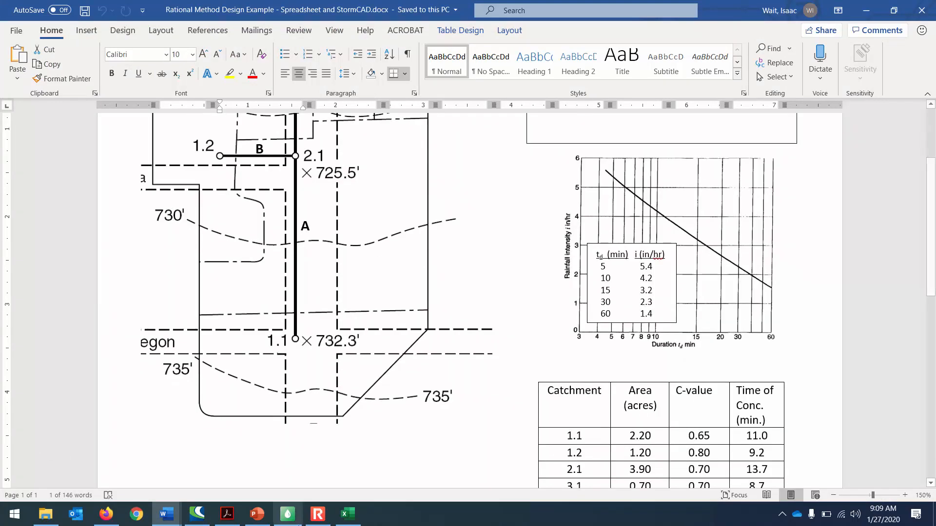
Step: Switch to StormCAD, check the unit options and accept US Customary as the default unit system for new hydraulic models
{"action": "left_click", "coordinate": [288, 514]}
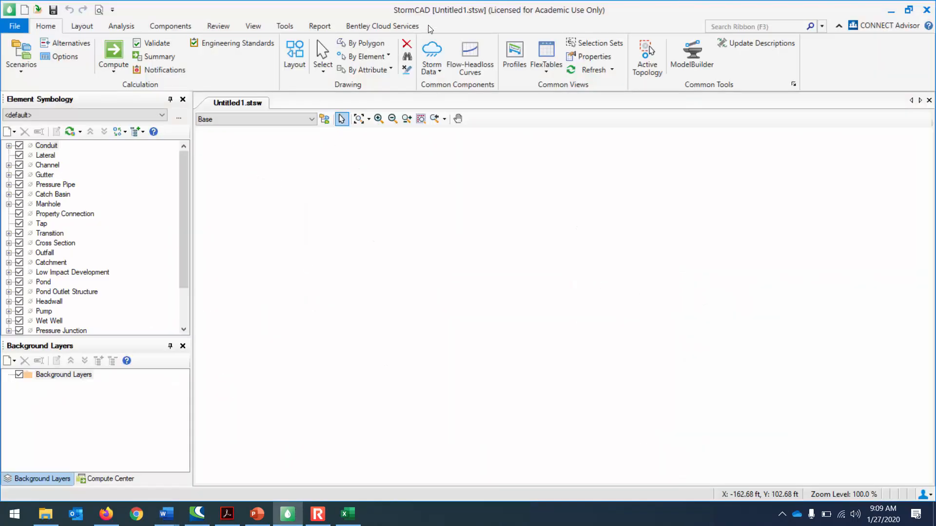
{"action": "left_click", "coordinate": [287, 29]}
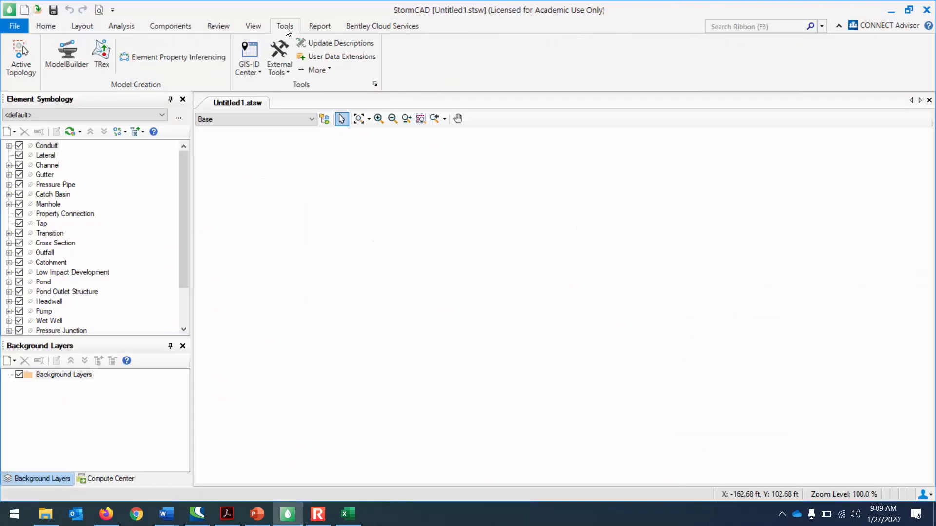
{"action": "left_click", "coordinate": [48, 29]}
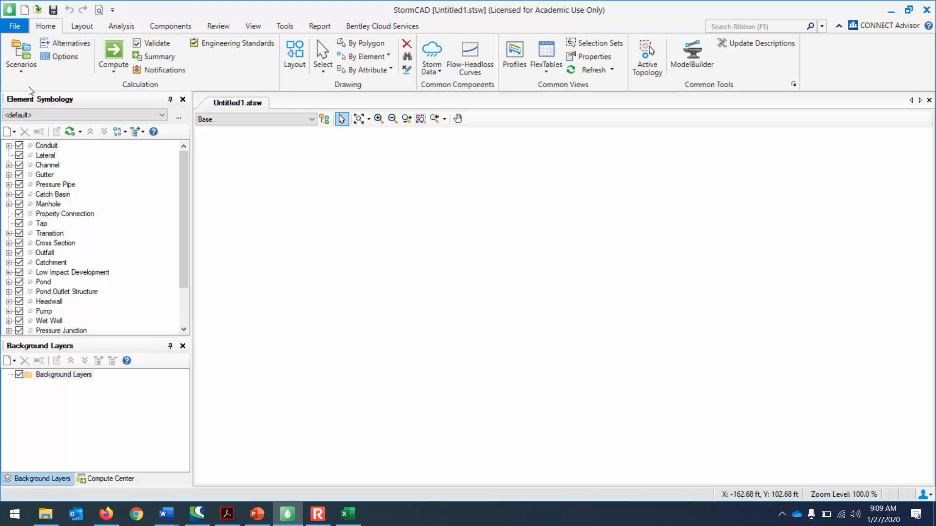
{"action": "left_click", "coordinate": [284, 28]}
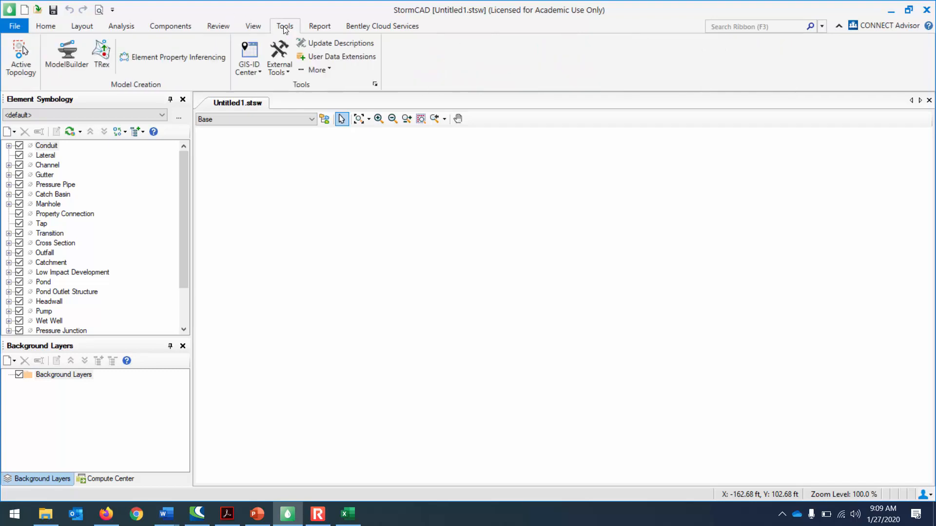
{"action": "left_click", "coordinate": [327, 70]}
{"action": "left_click", "coordinate": [343, 184]}
{"action": "left_click", "coordinate": [441, 94]}
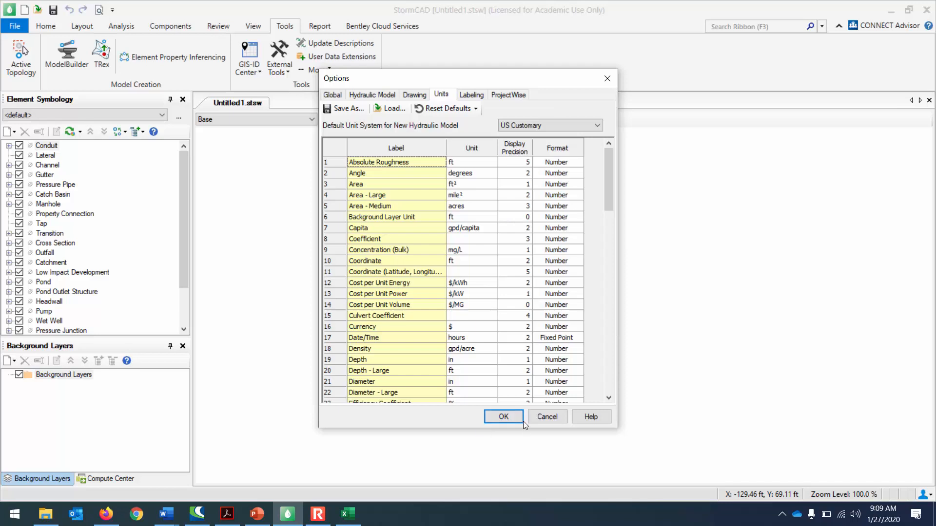
{"action": "left_click", "coordinate": [504, 416]}
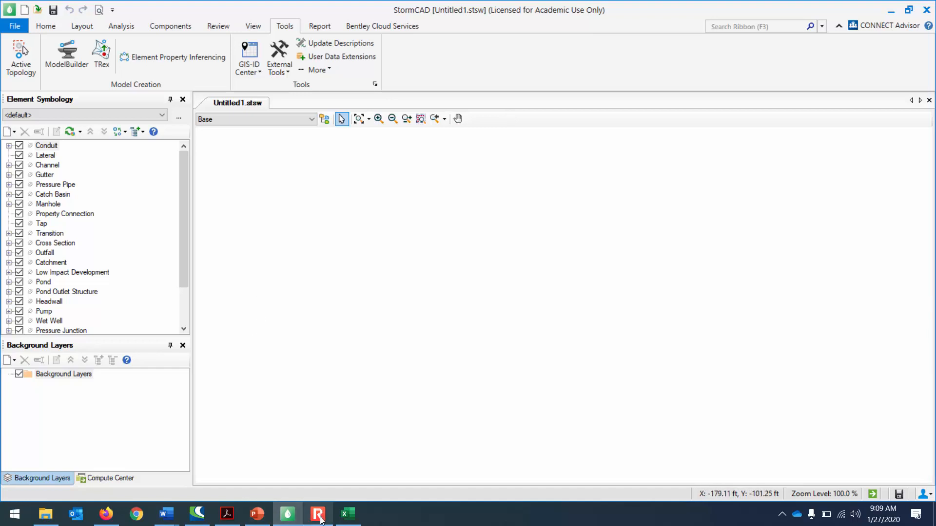
Step: Switch back to the Rational Method Design Example document in Word and look over the network map
{"action": "mouse_move", "coordinate": [166, 514]}
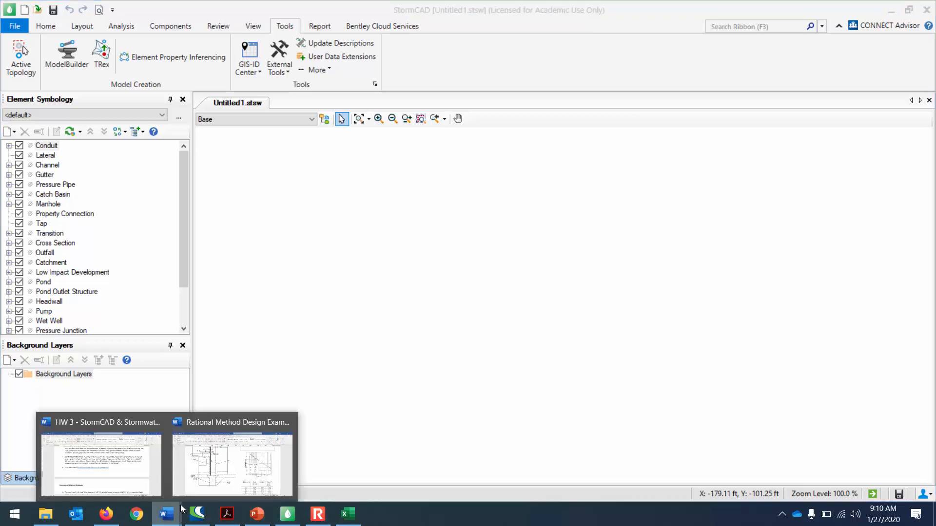
{"action": "left_click", "coordinate": [220, 469]}
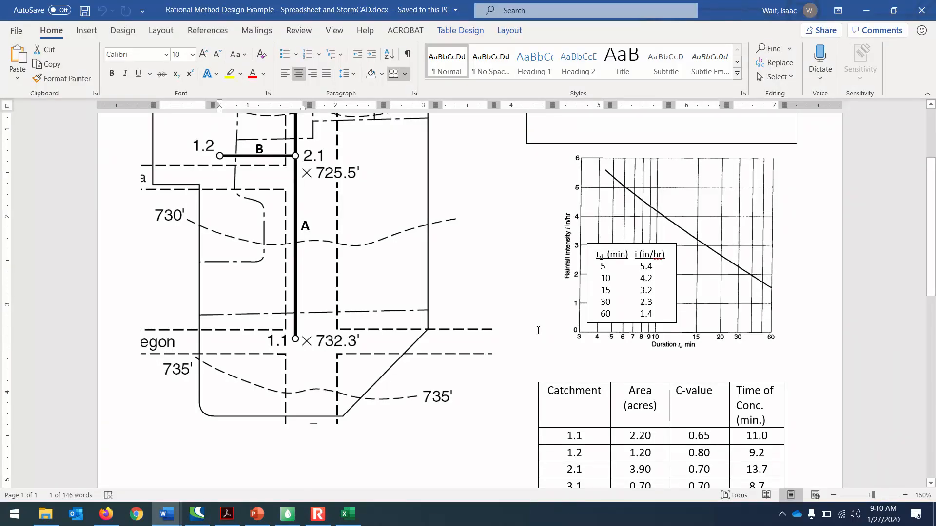
{"action": "scroll", "coordinate": [538, 331], "scroll_direction": "up", "scroll_amount": 3}
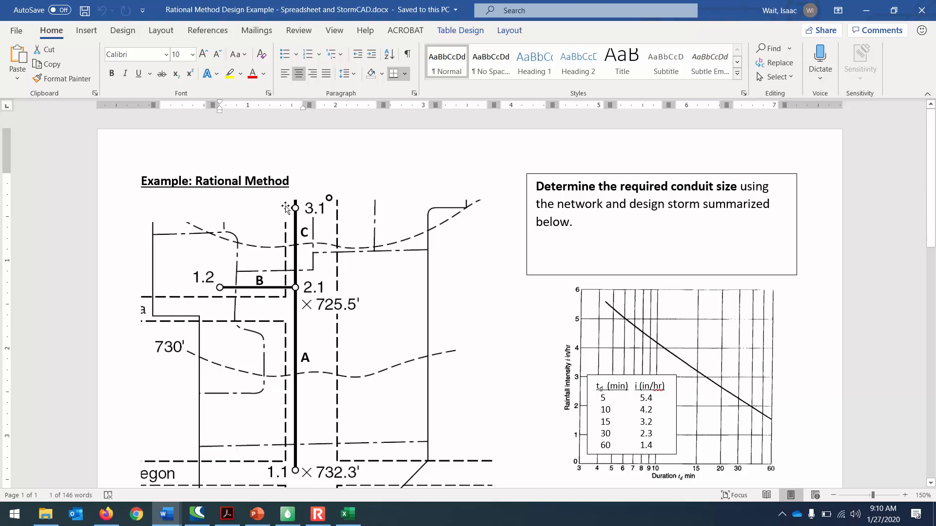
Step: Switch to StormCAD and lay out three catch basins in a vertical line, linked by conduits, starting from the lowest one
{"action": "mouse_move", "coordinate": [292, 520]}
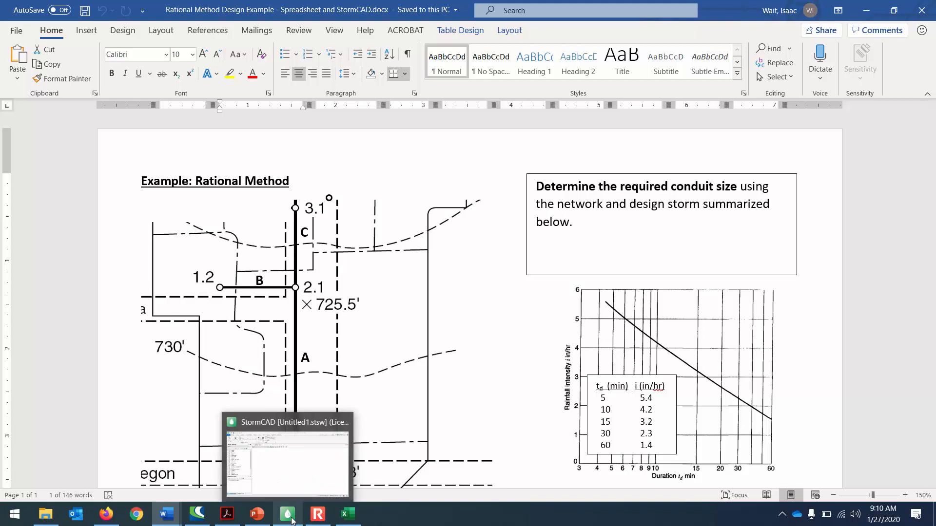
{"action": "left_click", "coordinate": [289, 521]}
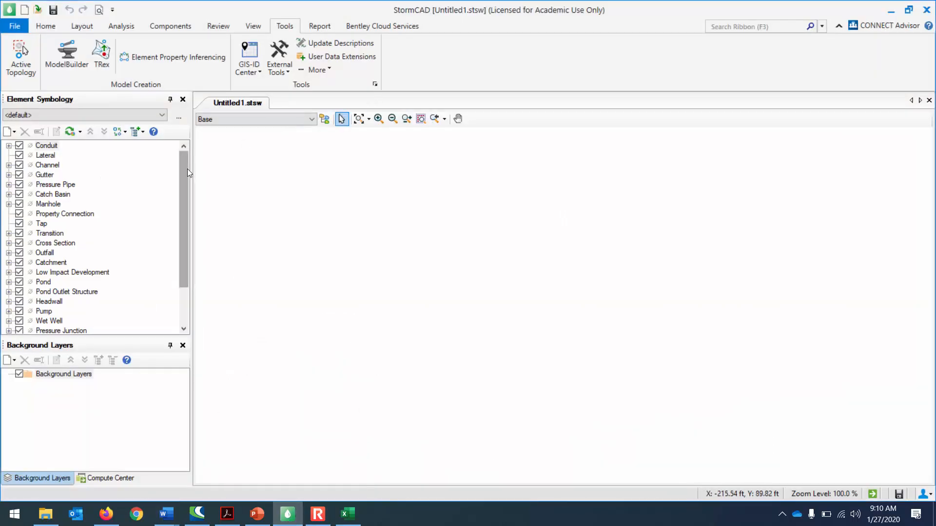
{"action": "left_click", "coordinate": [45, 27]}
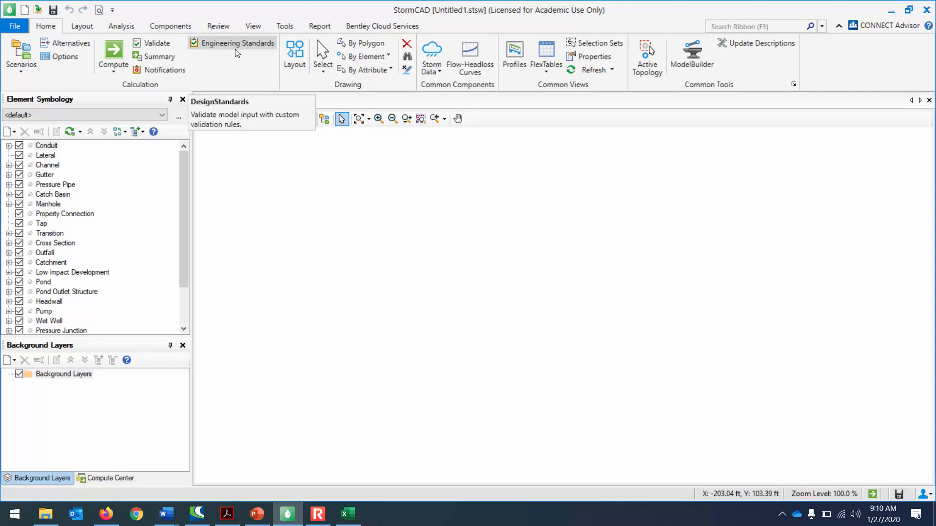
{"action": "left_click", "coordinate": [295, 56]}
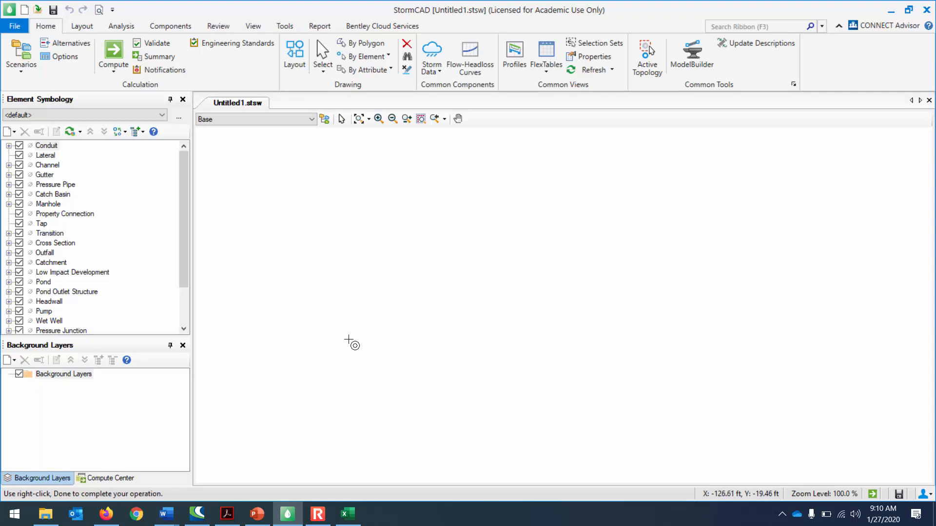
{"action": "right_click", "coordinate": [348, 343]}
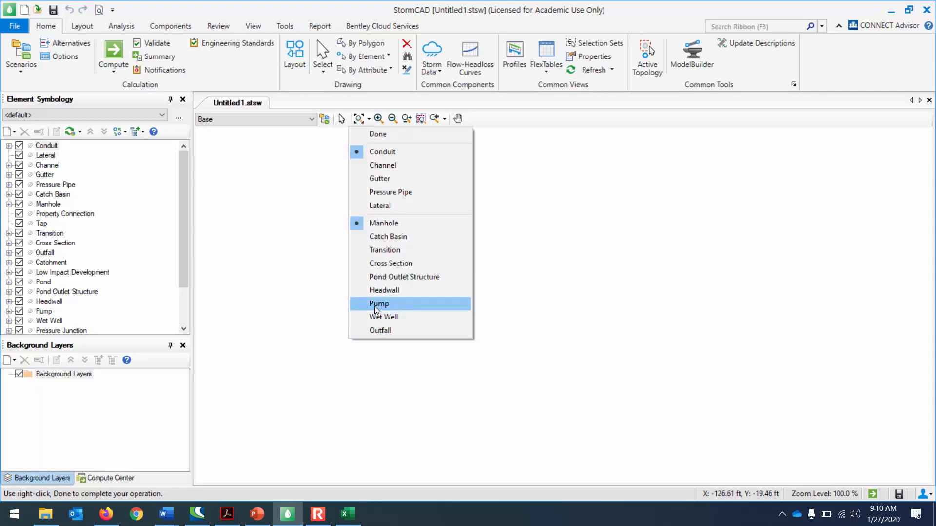
{"action": "left_click", "coordinate": [408, 236]}
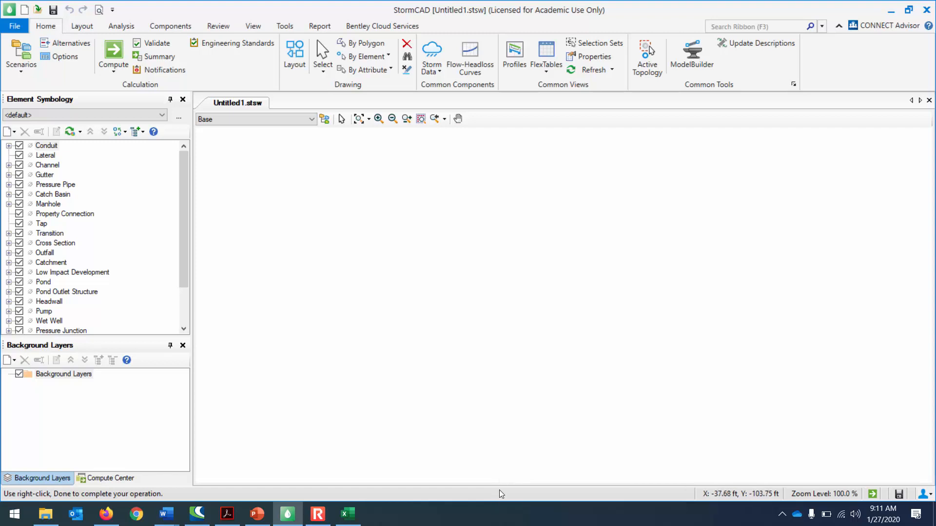
{"action": "left_click", "coordinate": [468, 414]}
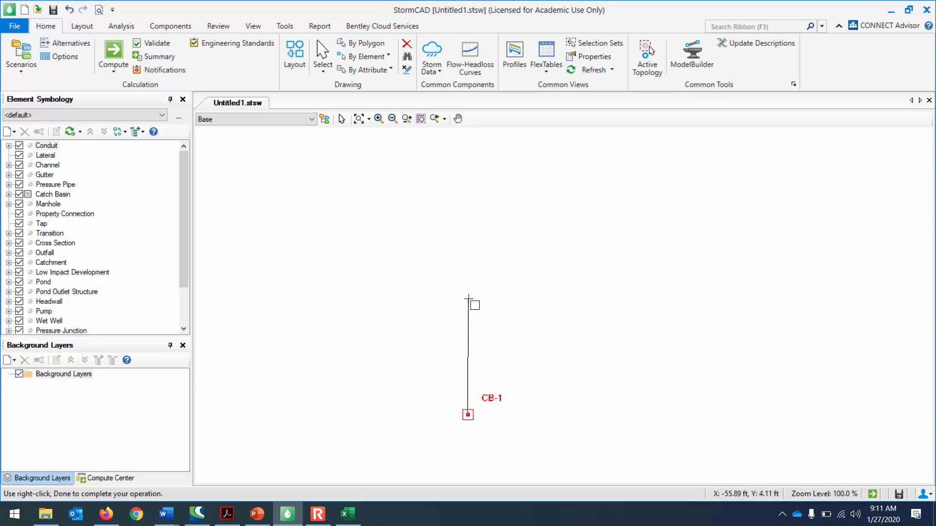
{"action": "left_click", "coordinate": [468, 298]}
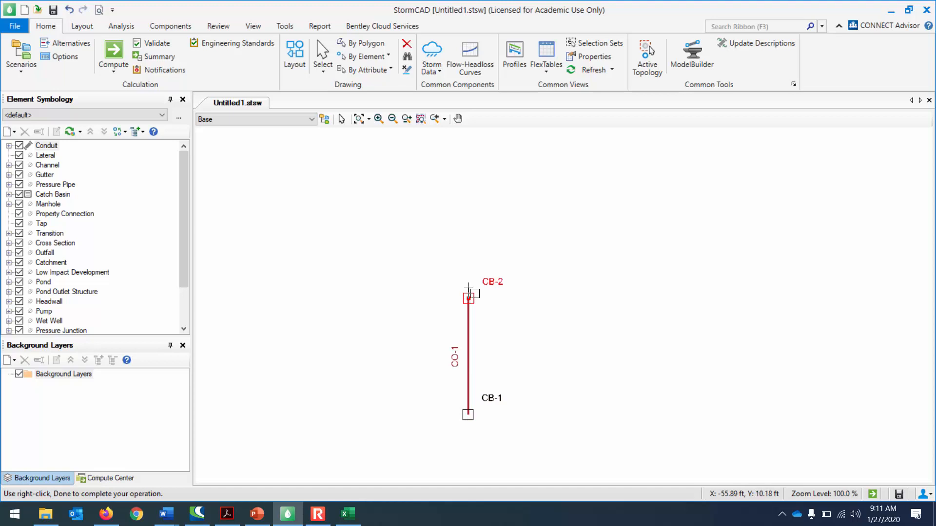
{"action": "left_click", "coordinate": [470, 233]}
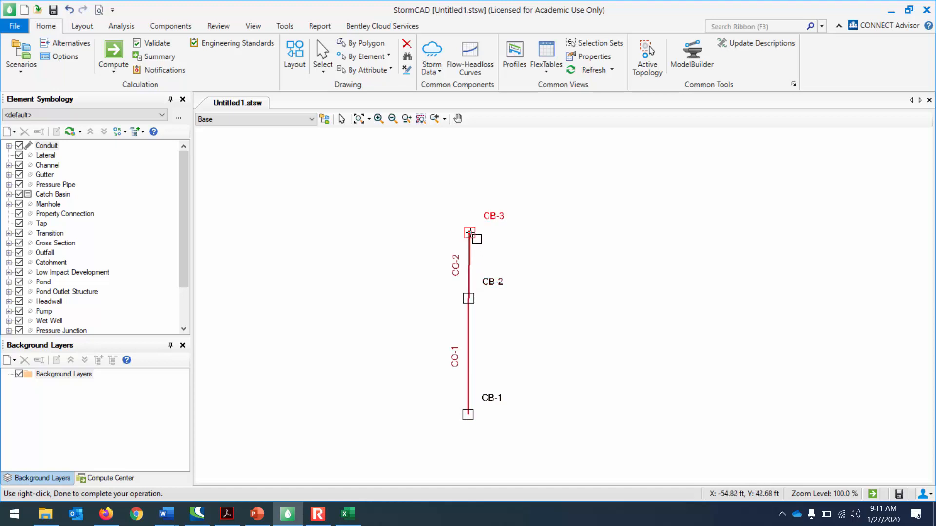
Step: Place an outfall directly above the uppermost catch basin, connected to it by a conduit
{"action": "right_click", "coordinate": [471, 193]}
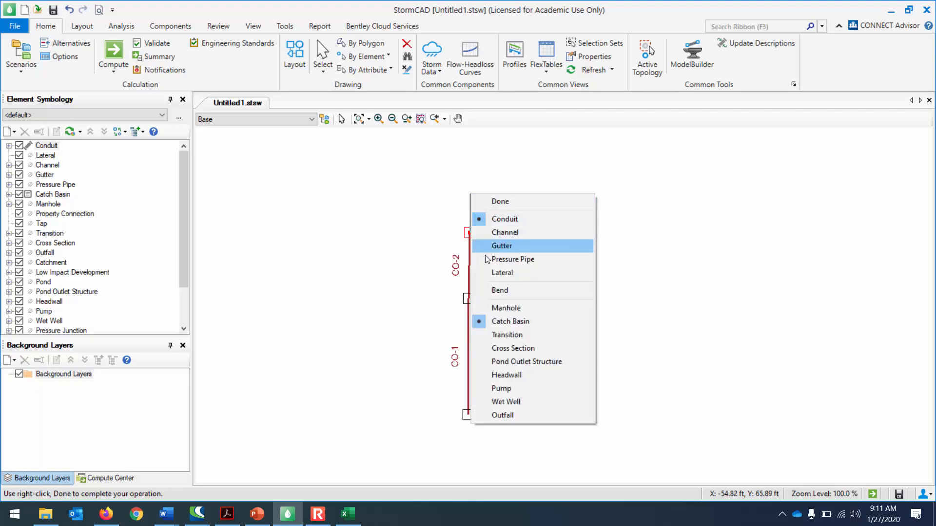
{"action": "left_click", "coordinate": [523, 416]}
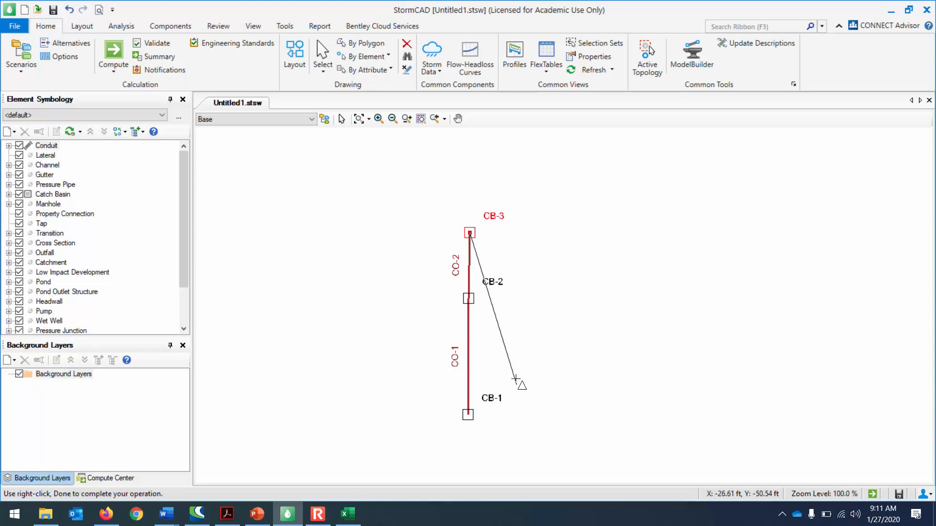
{"action": "left_click", "coordinate": [470, 192]}
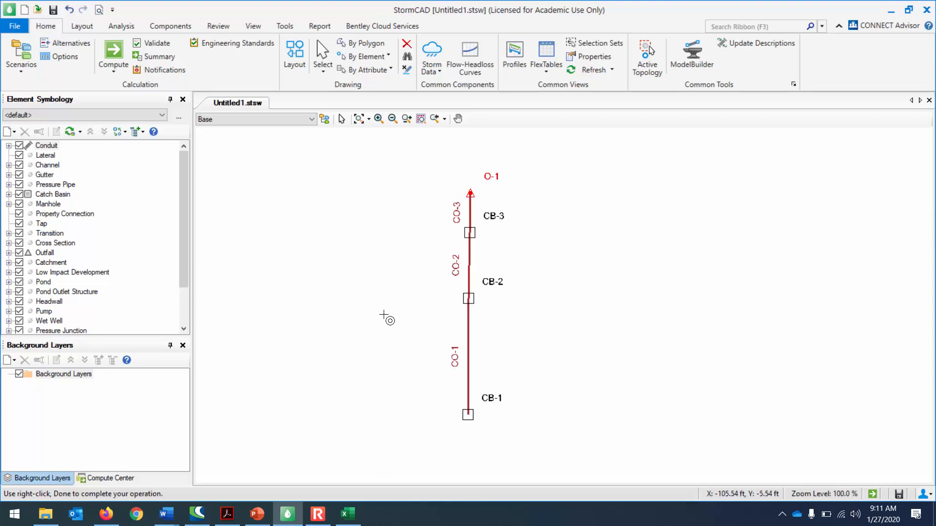
Step: Add a catch basin west of the middle one, CB-2, connect it to CB-2 with a conduit, and end the layout
{"action": "right_click", "coordinate": [388, 295]}
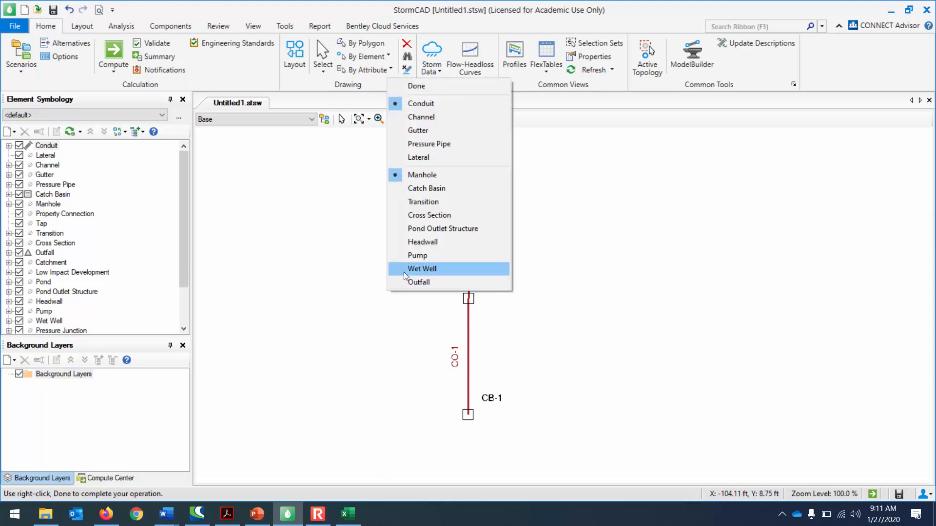
{"action": "left_click", "coordinate": [421, 193]}
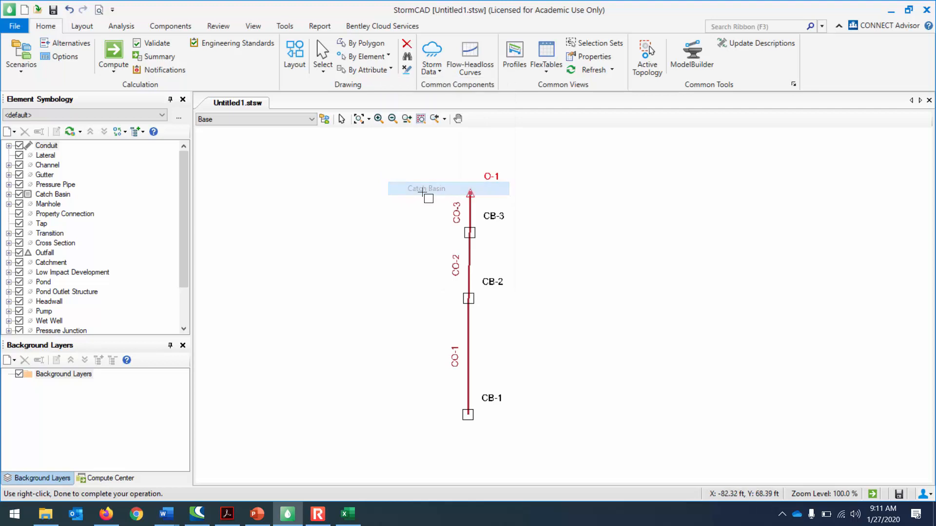
{"action": "left_click", "coordinate": [382, 300]}
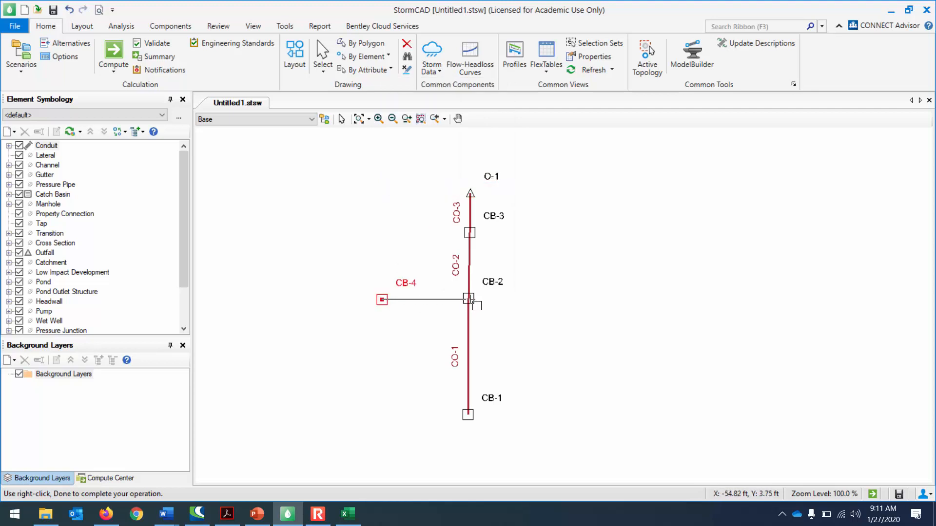
{"action": "left_click", "coordinate": [469, 300]}
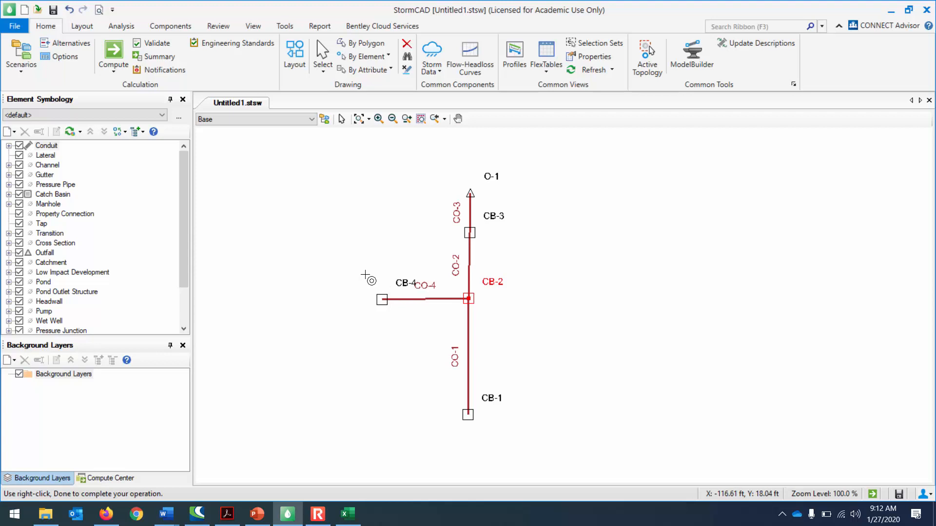
{"action": "key", "text": "Escape"}
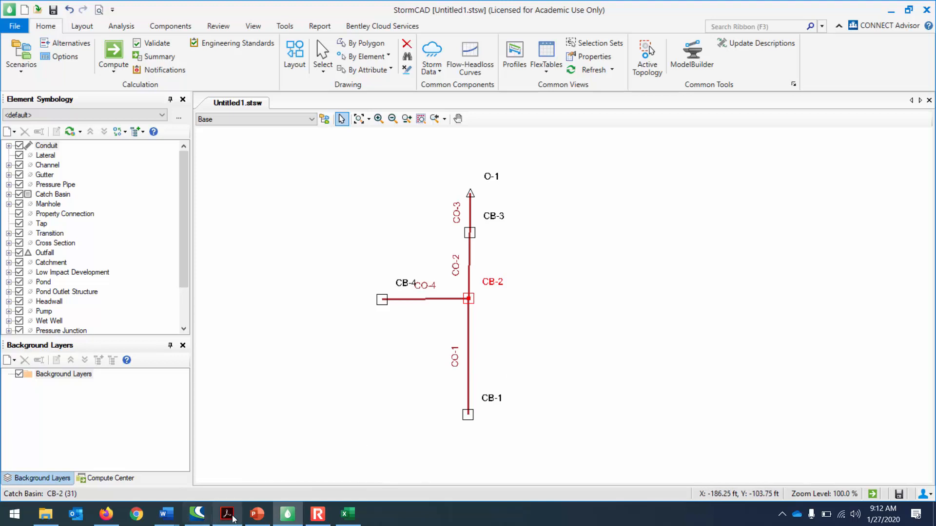
Step: Check the network map on the PowerPoint slide, and return to StormCAD to relabel catch basin CB-1 as 1.1
{"action": "left_click", "coordinate": [257, 514]}
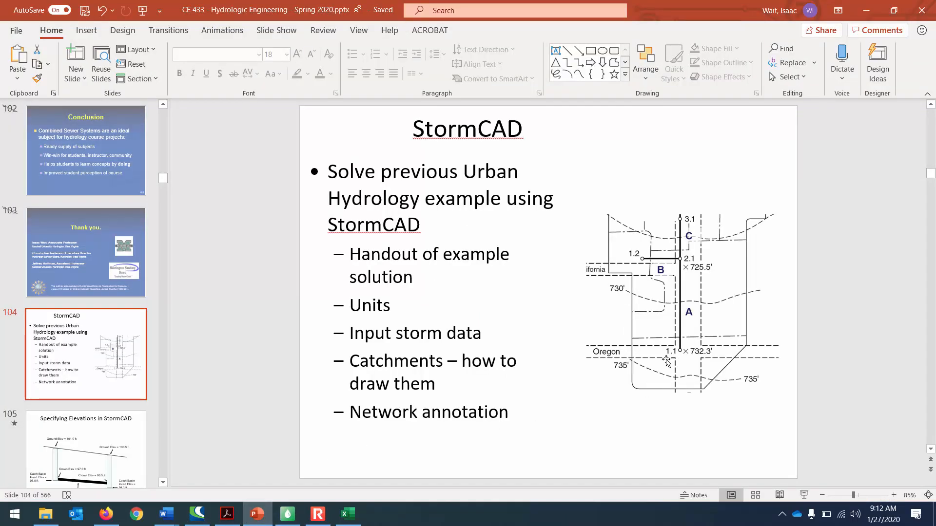
{"action": "left_click", "coordinate": [268, 516]}
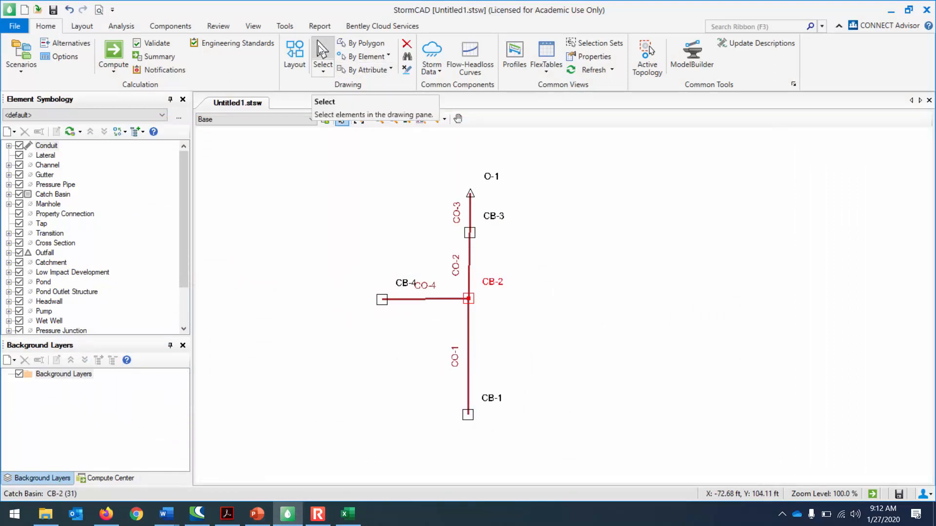
{"action": "left_click", "coordinate": [468, 414]}
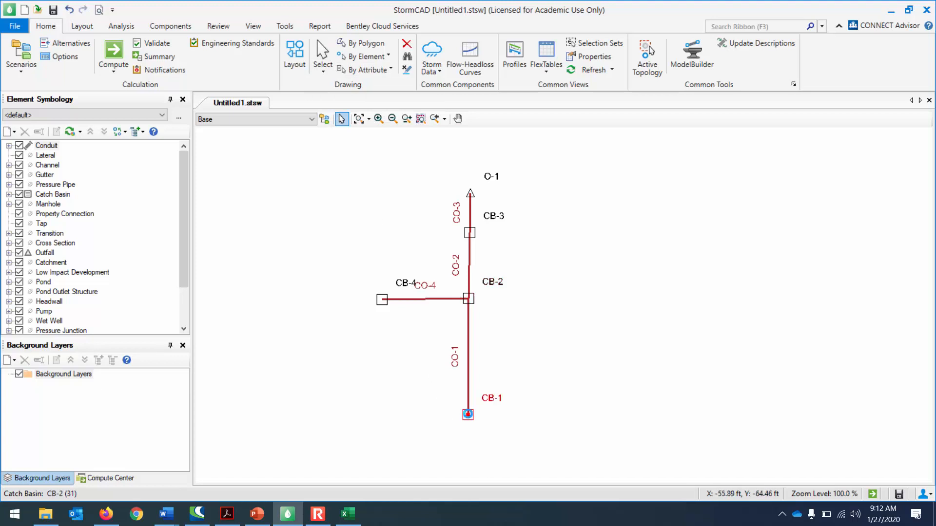
{"action": "double_click", "coordinate": [468, 416]}
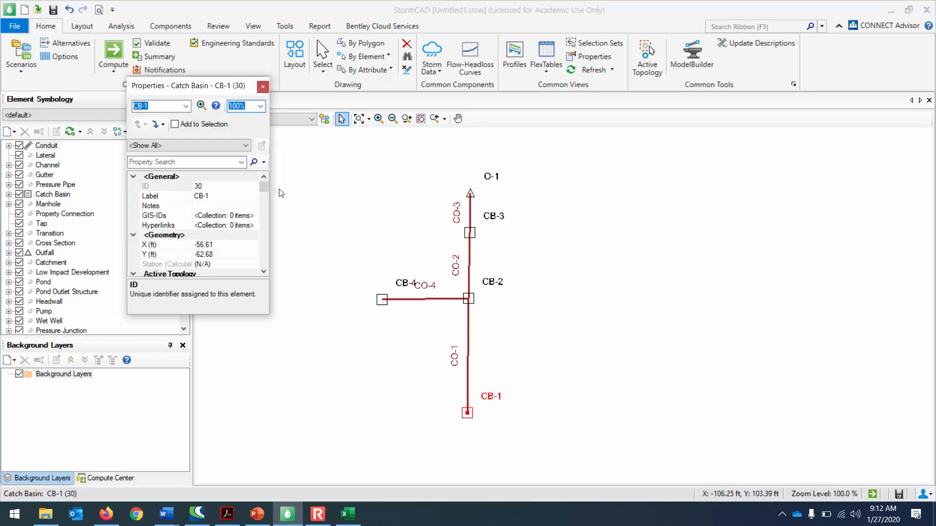
{"action": "left_click", "coordinate": [224, 196]}
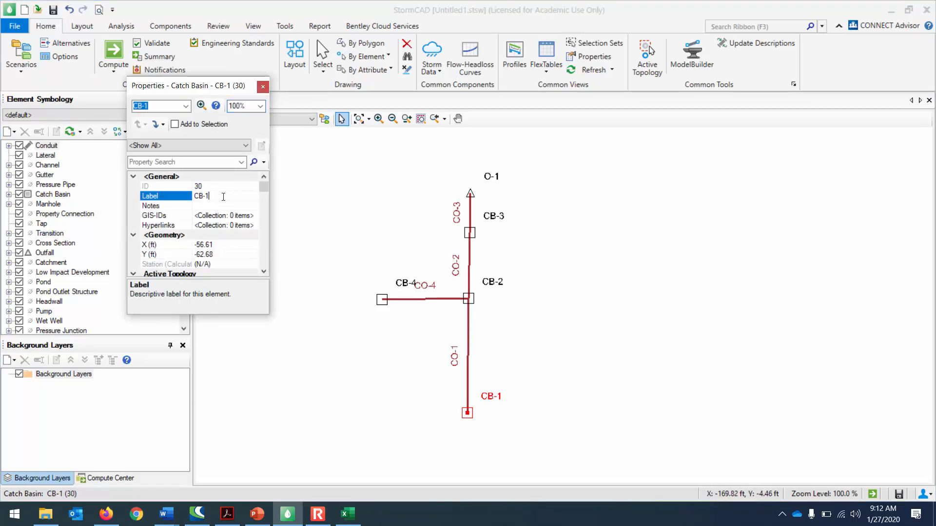
{"action": "left_click_drag", "start_coordinate": [224, 197], "coordinate": [176, 202]}
{"action": "type", "text": "1.1"}
{"action": "key", "text": "Return"}
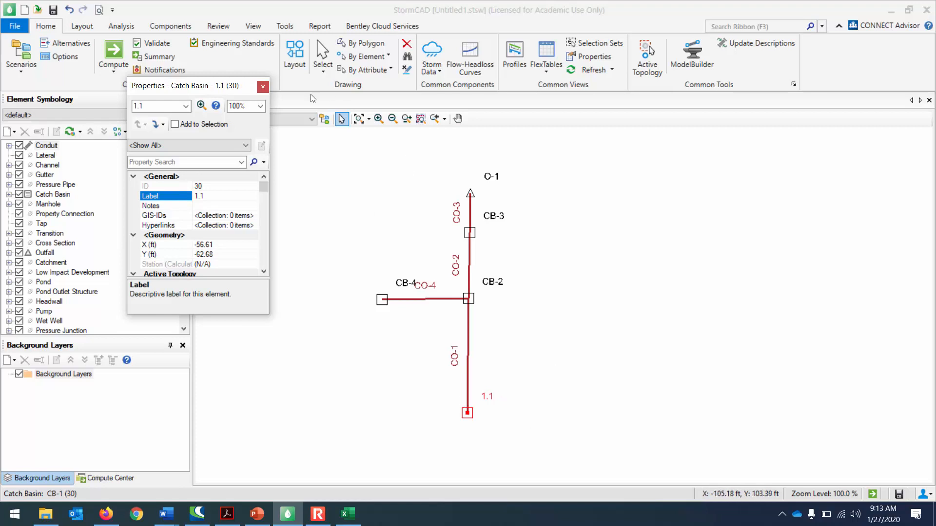
{"action": "left_click", "coordinate": [263, 87]}
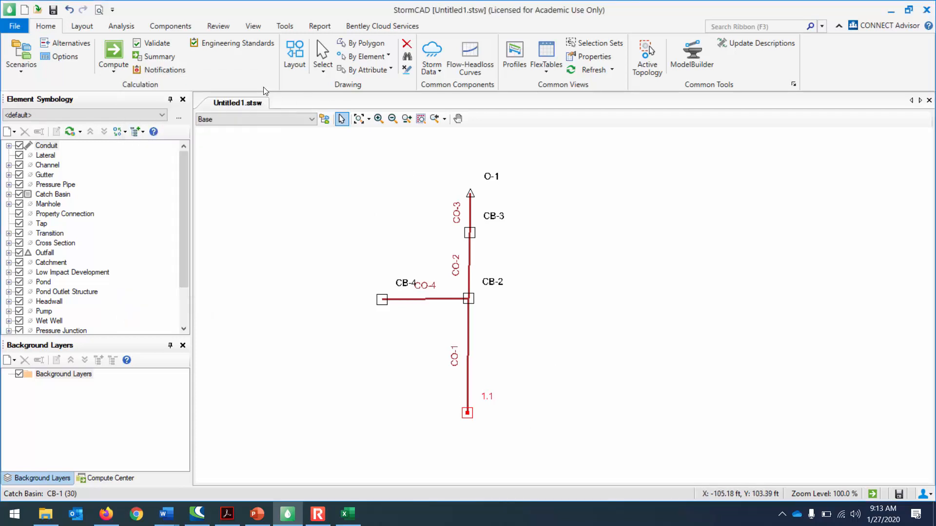
Step: Open the Catch Basin FlexTable, and shrink and move its window so the network drawing stays visible beside it
{"action": "left_click", "coordinate": [548, 74]}
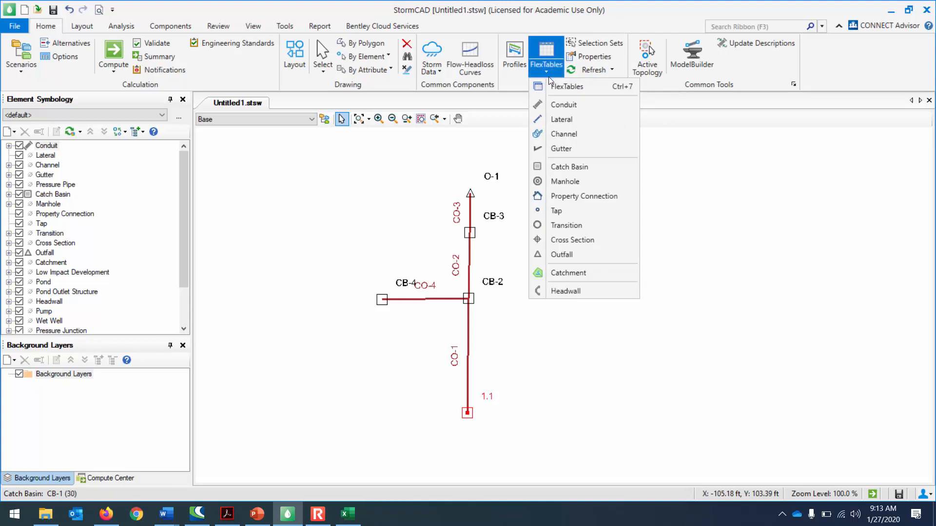
{"action": "left_click", "coordinate": [567, 166]}
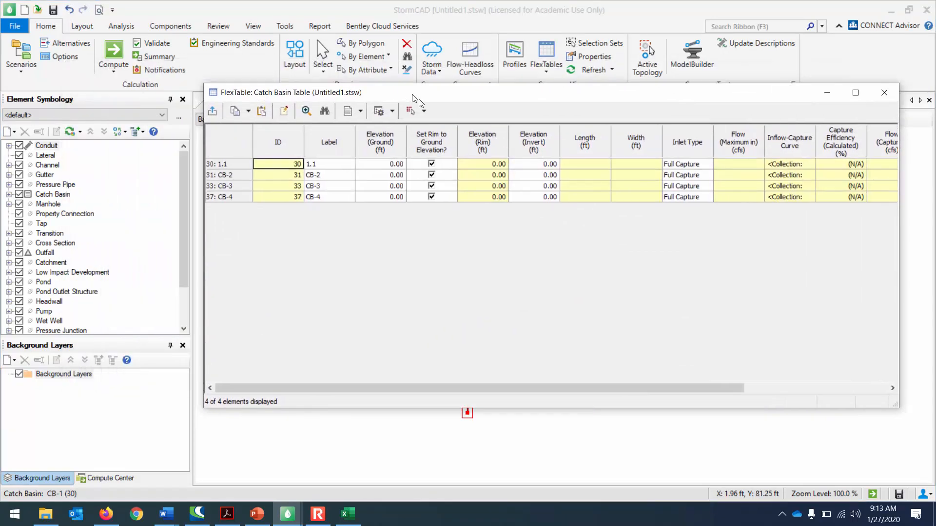
{"action": "left_click_drag", "start_coordinate": [412, 96], "coordinate": [386, 104]}
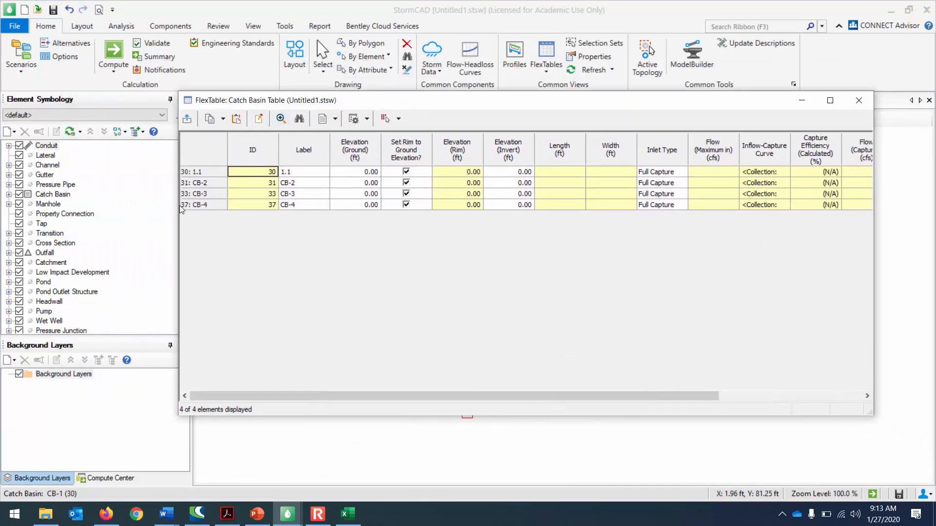
{"action": "left_click_drag", "start_coordinate": [178, 206], "coordinate": [486, 206]}
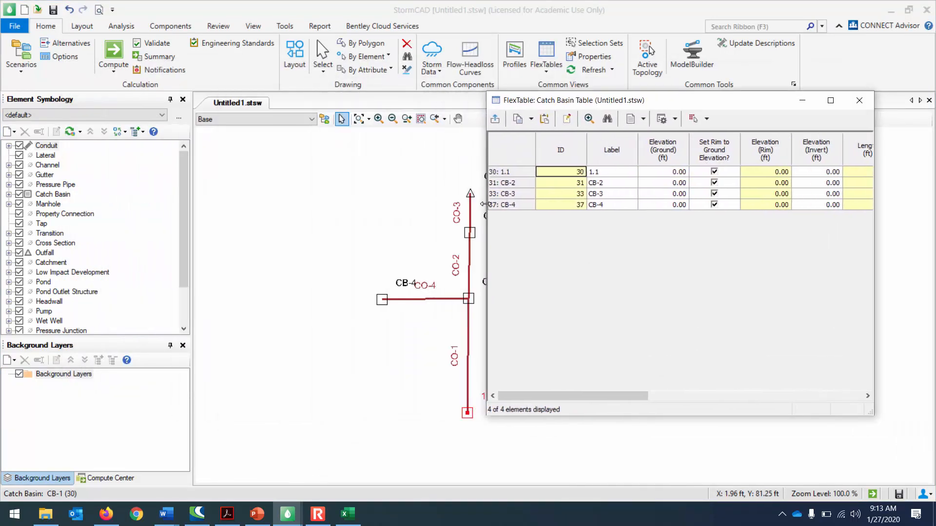
{"action": "left_click_drag", "start_coordinate": [776, 420], "coordinate": [813, 259]}
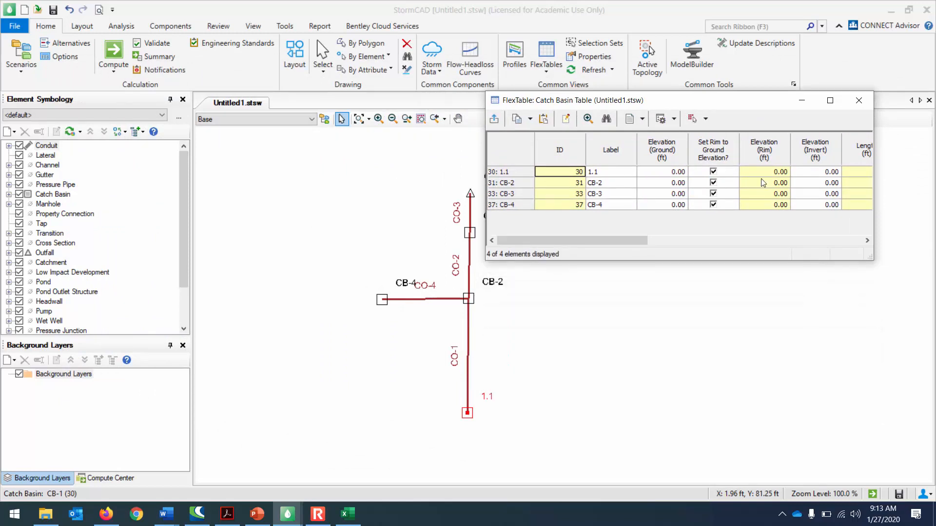
{"action": "left_click_drag", "start_coordinate": [681, 106], "coordinate": [738, 114]}
Step: Relabel catch basin CB-2 as 2.1 in the FlexTable and close the table
{"action": "left_click", "coordinate": [666, 191]}
{"action": "left_click", "coordinate": [667, 191]}
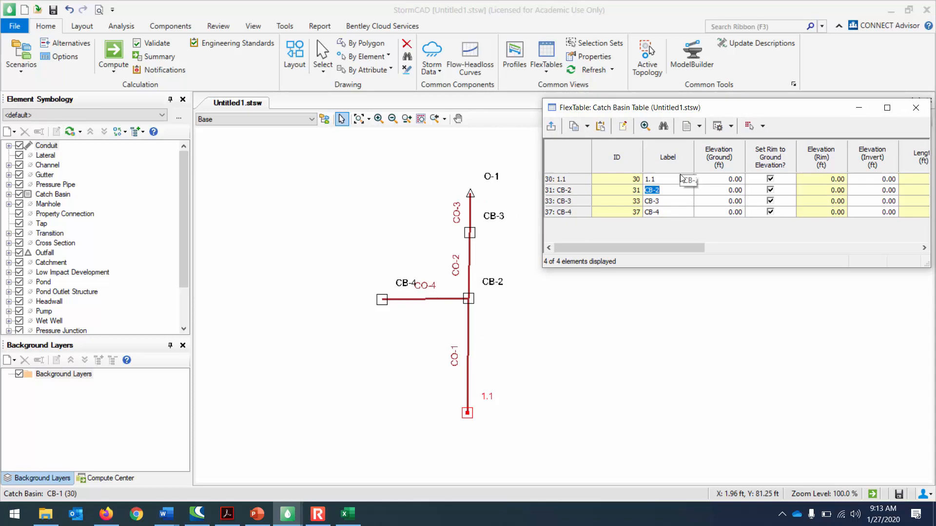
{"action": "type", "text": "2.1"}
{"action": "key", "text": "Return"}
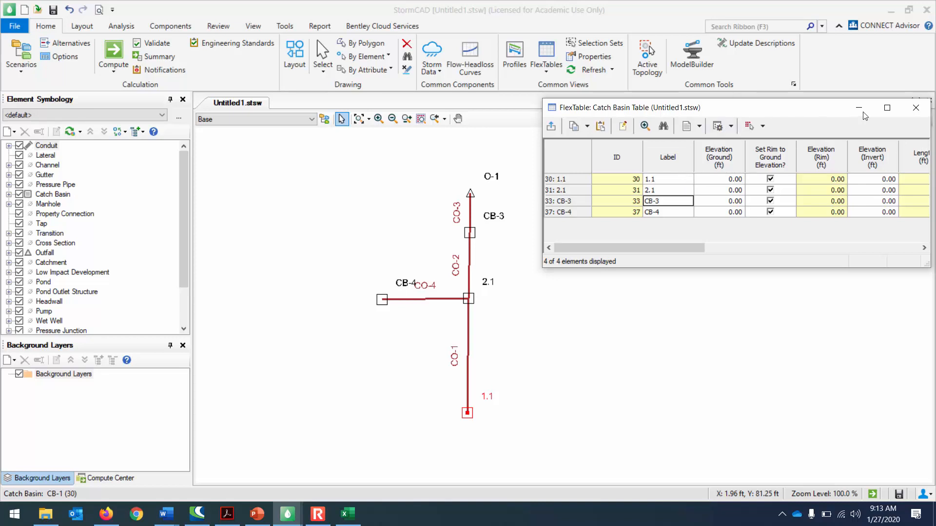
{"action": "left_click", "coordinate": [916, 107]}
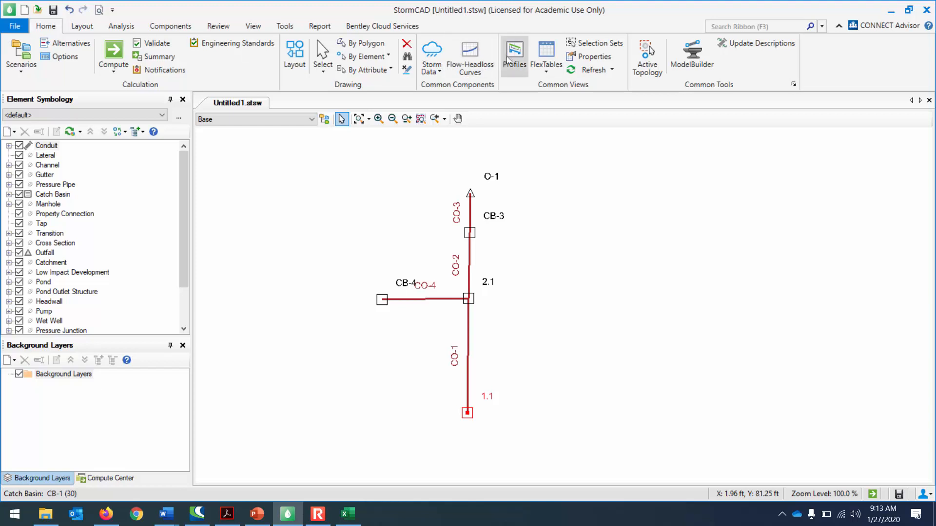
Step: Reopen the Catch Basin FlexTable and relabel catch basin CB-3 as 3.1
{"action": "left_click", "coordinate": [543, 73]}
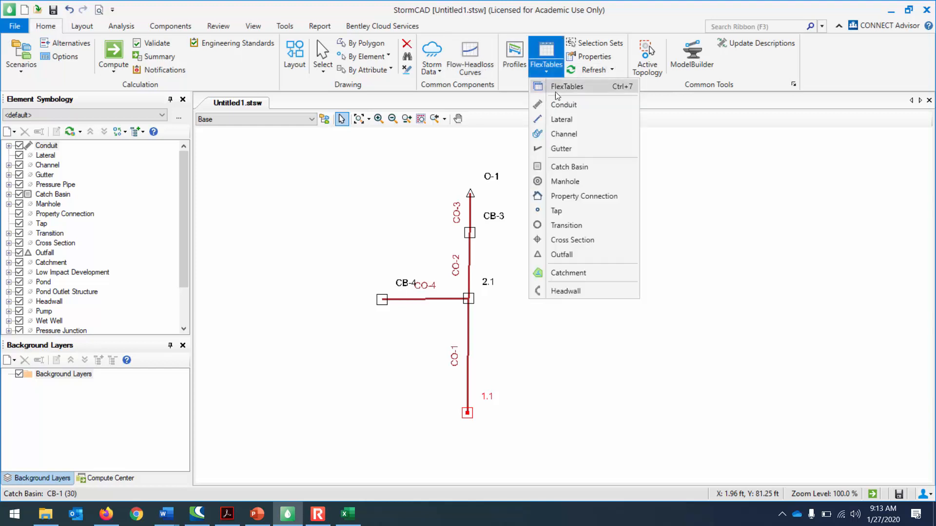
{"action": "left_click", "coordinate": [563, 167]}
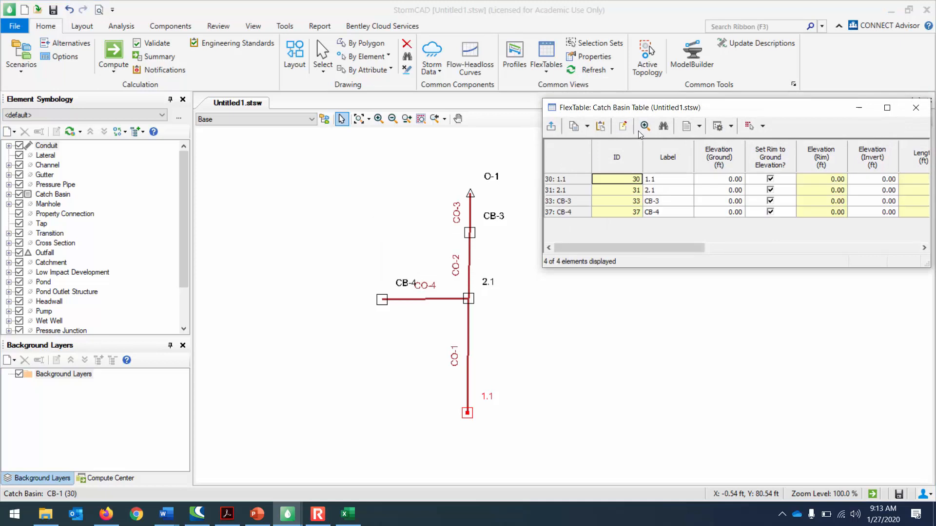
{"action": "left_click", "coordinate": [667, 205]}
{"action": "left_click", "coordinate": [665, 202]}
{"action": "type", "text": "3.1"}
{"action": "key", "text": "Return"}
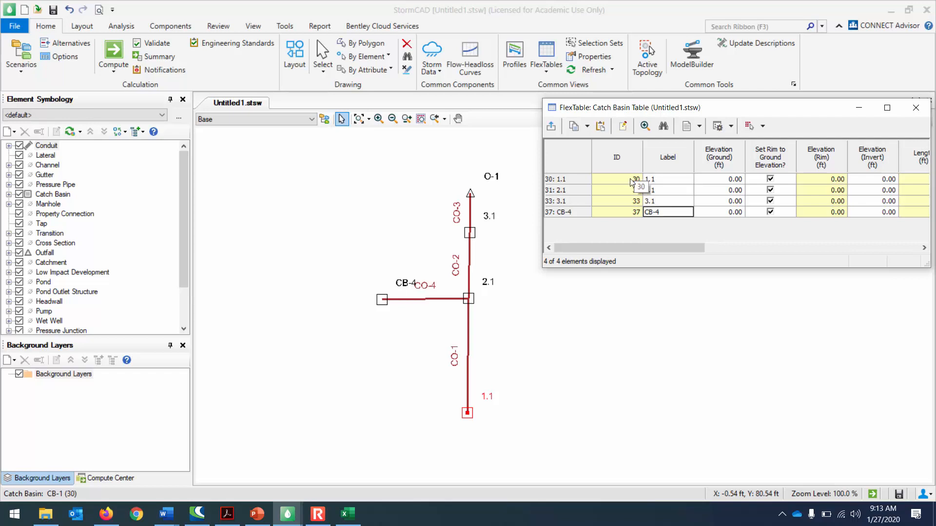
Step: Relabel catch basin CB-4 as 1.2 and shift the FlexTable window slightly so it is fully visible
{"action": "type", "text": "1.2"}
{"action": "left_click_drag", "start_coordinate": [711, 110], "coordinate": [673, 108]}
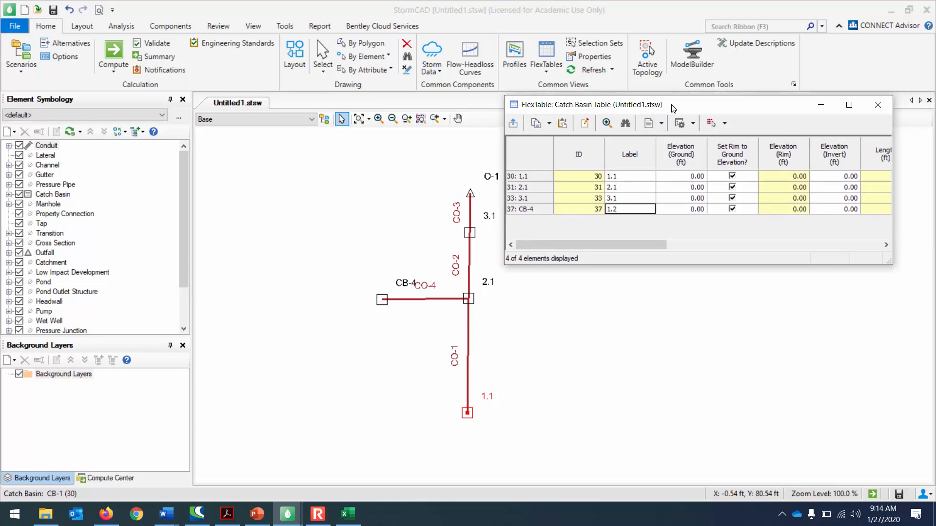
{"action": "mouse_move", "coordinate": [648, 246]}
{"action": "left_mouse_down"}
{"action": "mouse_move", "coordinate": [858, 266]}
{"action": "mouse_move", "coordinate": [639, 245]}
{"action": "left_mouse_up"}
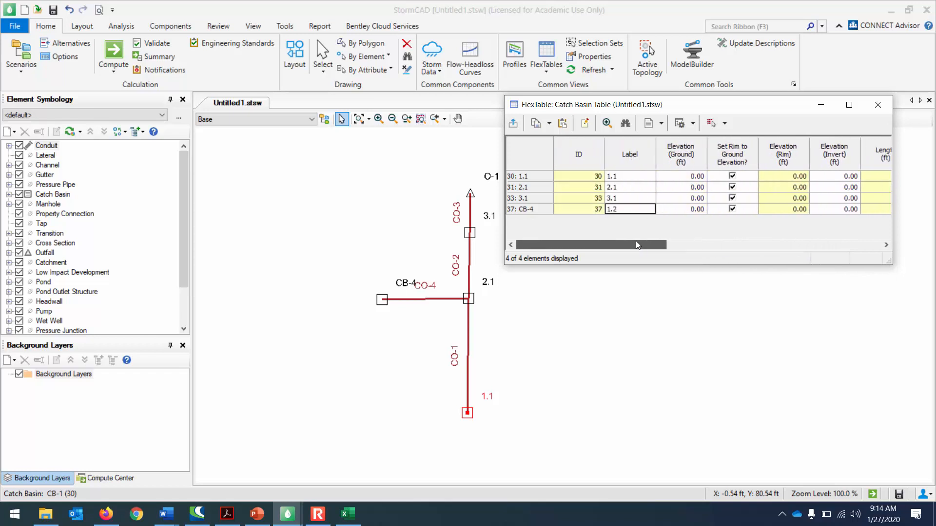
Step: Set the ground elevation of catch basins 1.1, 2.1, 3.1 and 1.2 to 735 ft each
{"action": "left_click", "coordinate": [688, 179]}
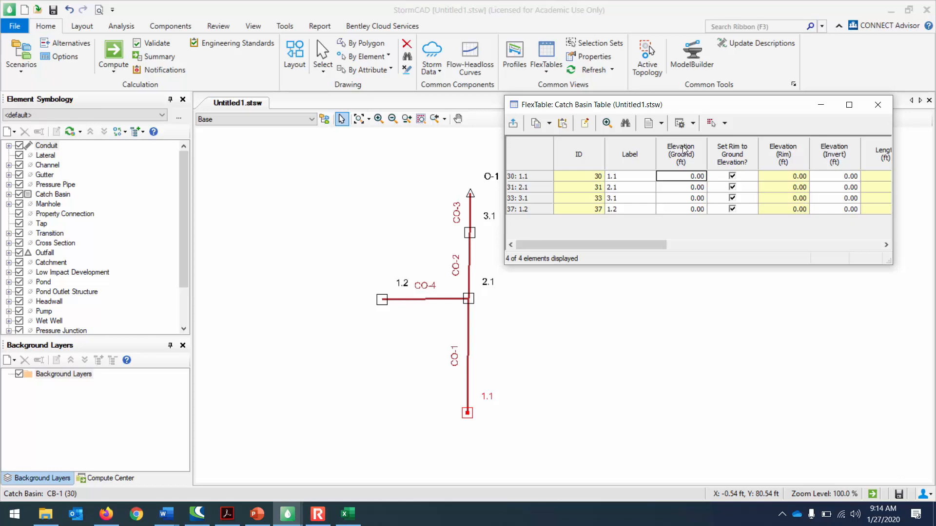
{"action": "type", "text": "735"}
{"action": "key", "text": "Return"}
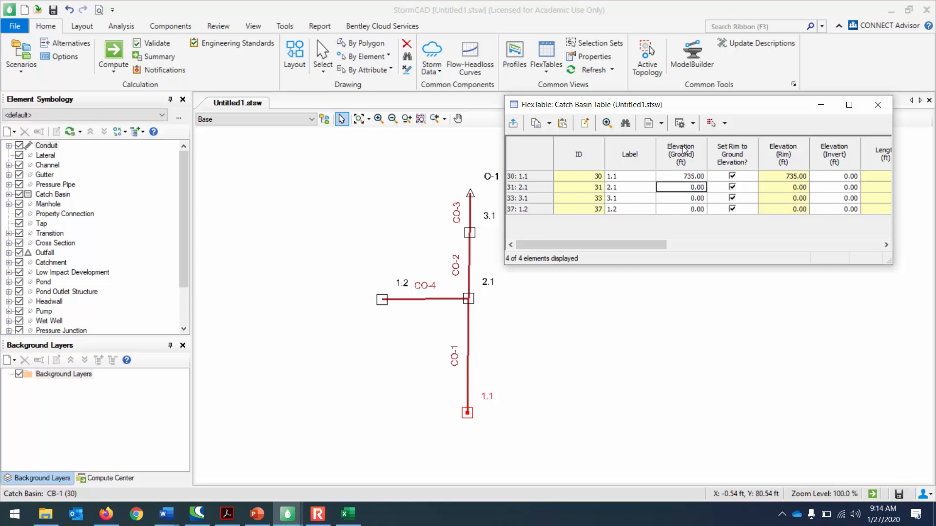
{"action": "type", "text": "735"}
{"action": "key", "text": "Return"}
{"action": "type", "text": "735"}
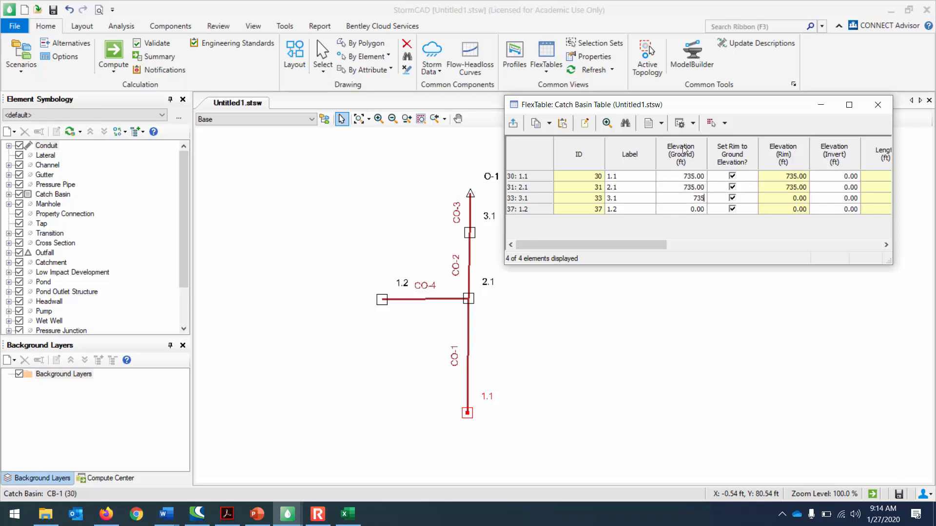
{"action": "key", "text": "Return"}
{"action": "type", "text": "735"}
{"action": "key", "text": "Return"}
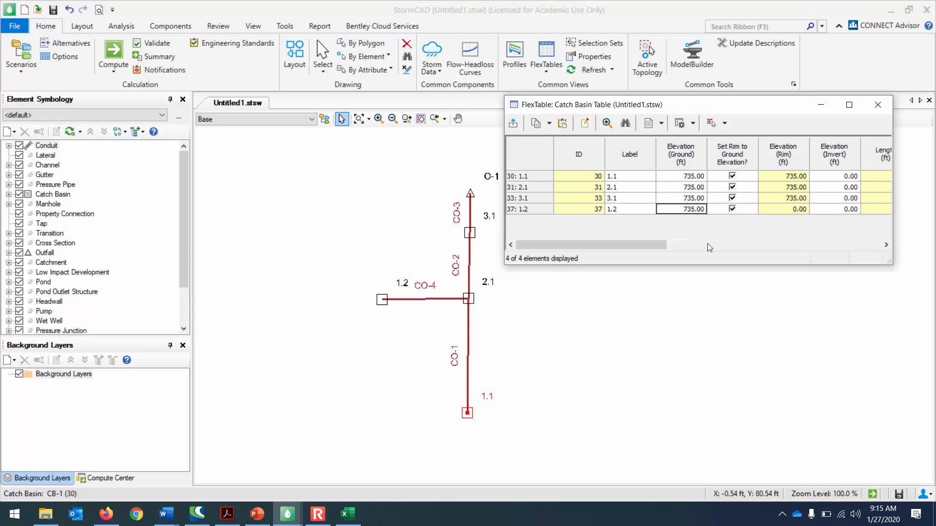
Step: Check the junction invert elevation table in the Rational Method Design Example document in Word, and return to the StormCAD catch basin table
{"action": "left_click_drag", "start_coordinate": [625, 247], "coordinate": [665, 247]}
{"action": "left_click", "coordinate": [745, 180]}
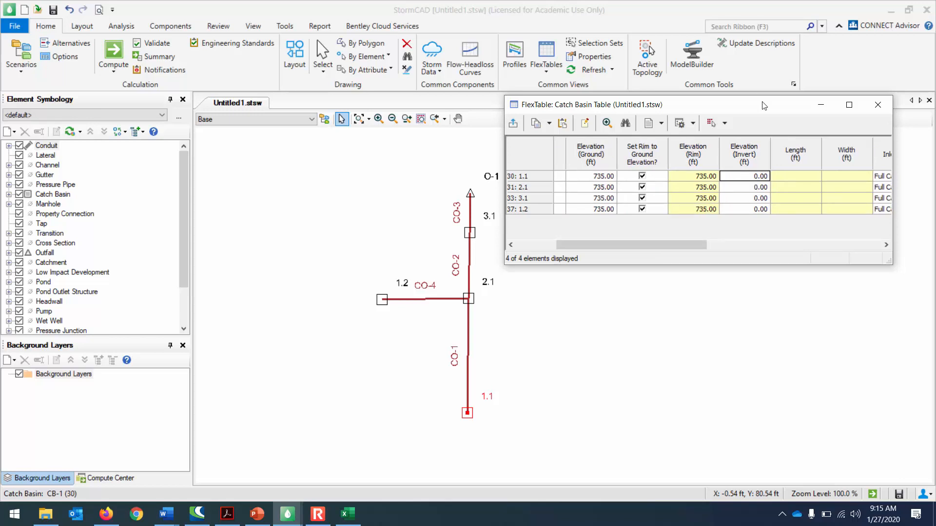
{"action": "mouse_move", "coordinate": [166, 513]}
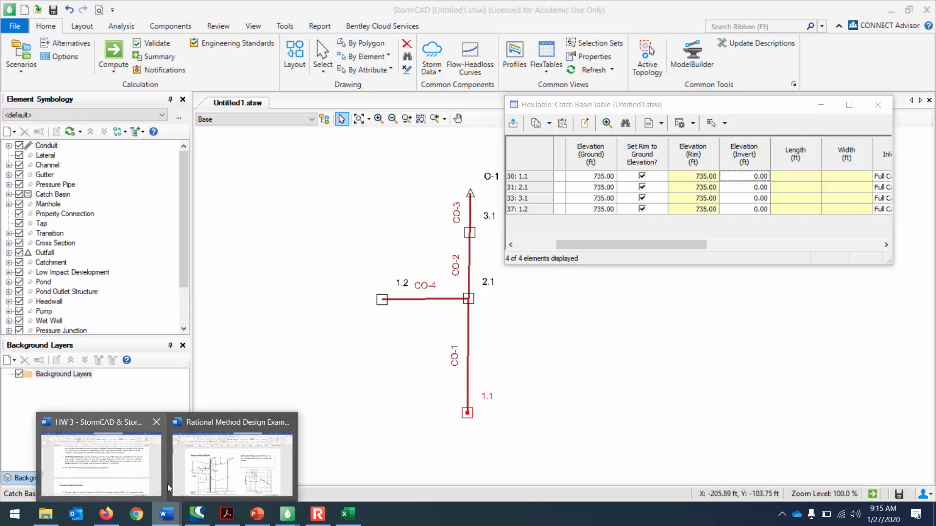
{"action": "left_click", "coordinate": [229, 463]}
{"action": "scroll", "coordinate": [265, 373], "scroll_direction": "down", "scroll_amount": 10}
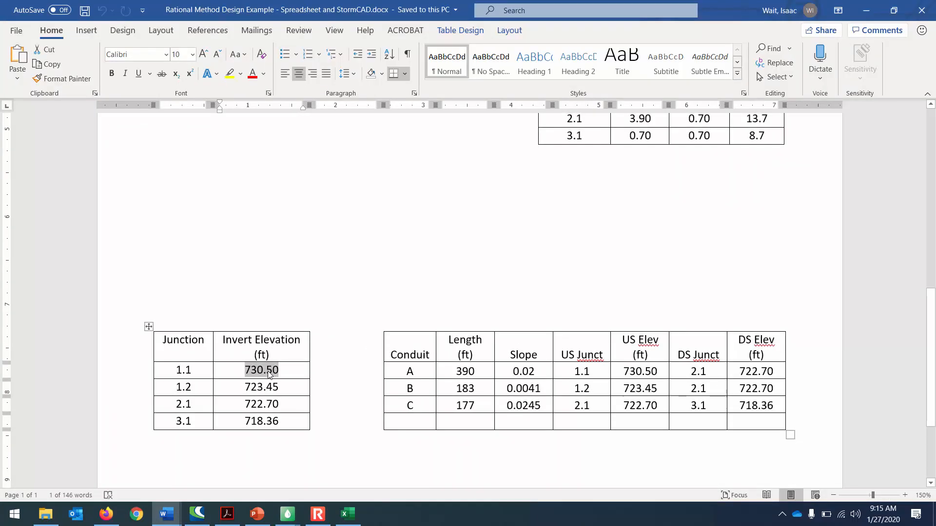
{"action": "left_click", "coordinate": [280, 371]}
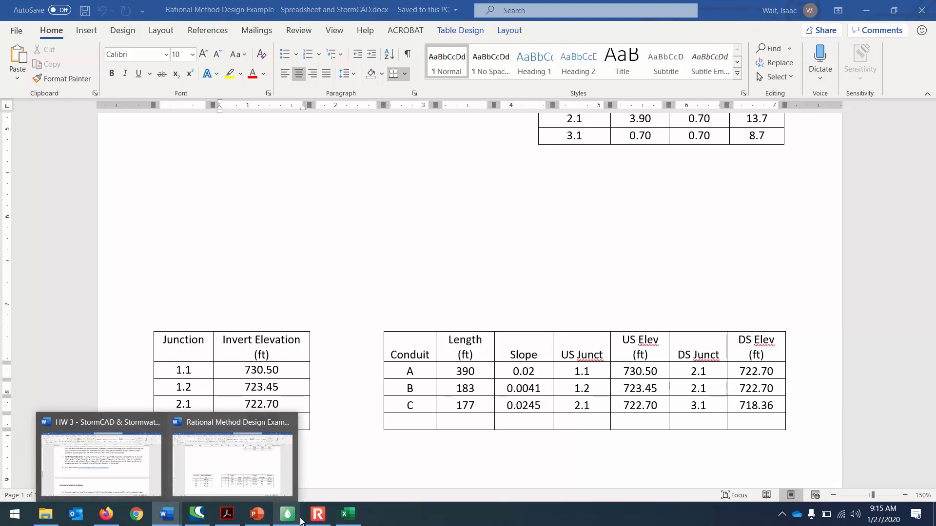
{"action": "mouse_move", "coordinate": [287, 517]}
{"action": "left_click", "coordinate": [348, 495]}
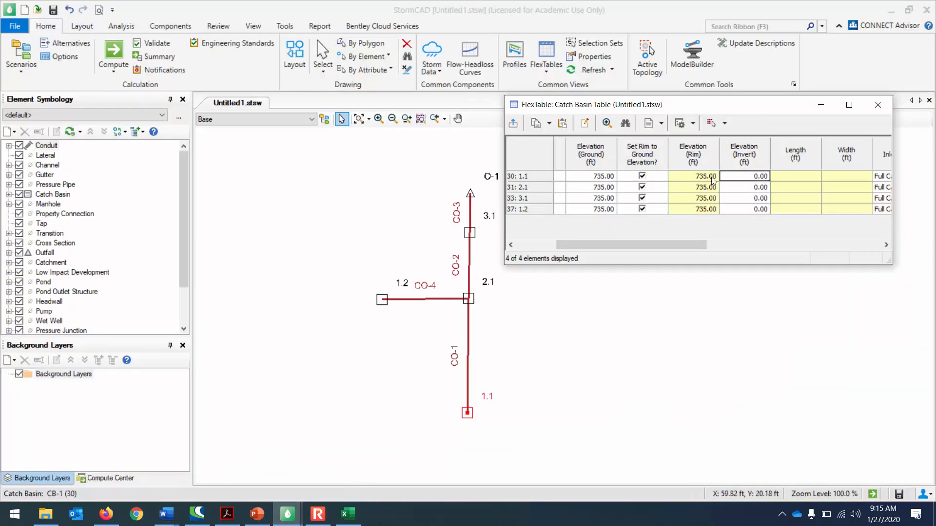
Step: Set the invert elevations to 730.5 ft for catch basin 1.1, 722.7 for 2.1, 718.36 for 3.1 and 723.45 for 1.2
{"action": "left_click", "coordinate": [747, 176]}
{"action": "type", "text": "730.5"}
{"action": "key", "text": "Return"}
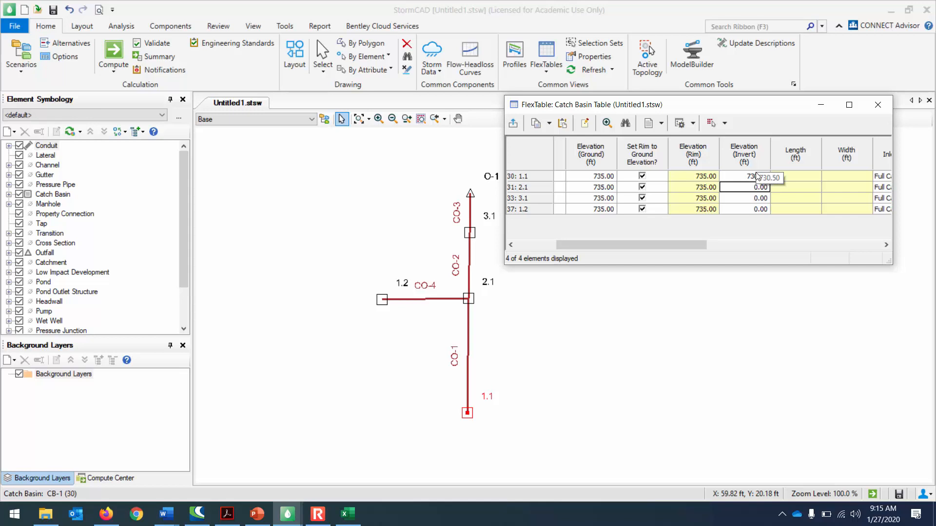
{"action": "type", "text": "722.7"}
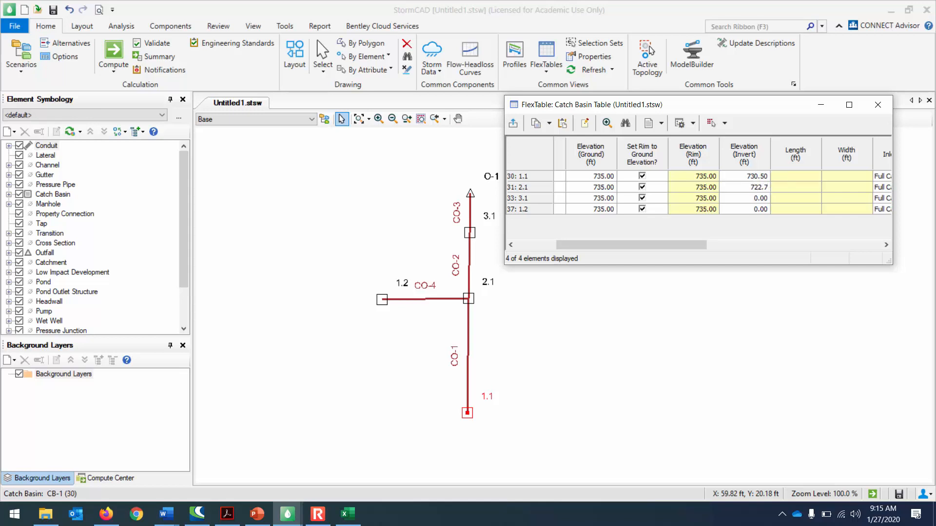
{"action": "key", "text": "Return"}
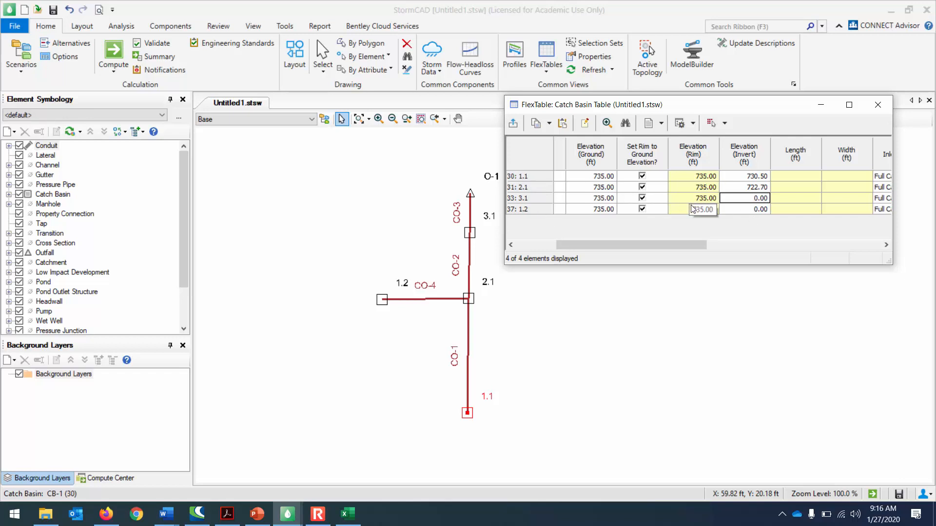
{"action": "type", "text": "718."}
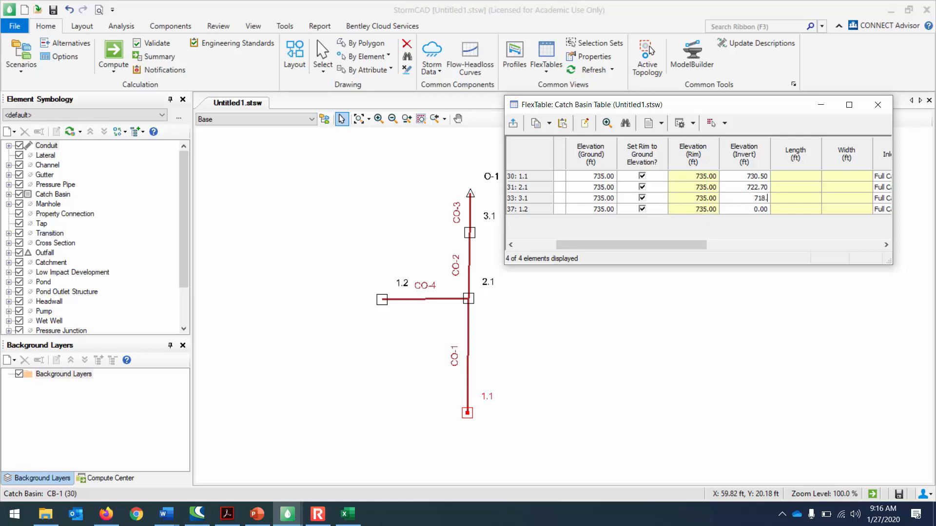
{"action": "type", "text": "36"}
{"action": "key", "text": "Return"}
{"action": "type", "text": "723.45"}
{"action": "key", "text": "Return"}
{"action": "left_click_drag", "start_coordinate": [673, 247], "coordinate": [629, 242]}
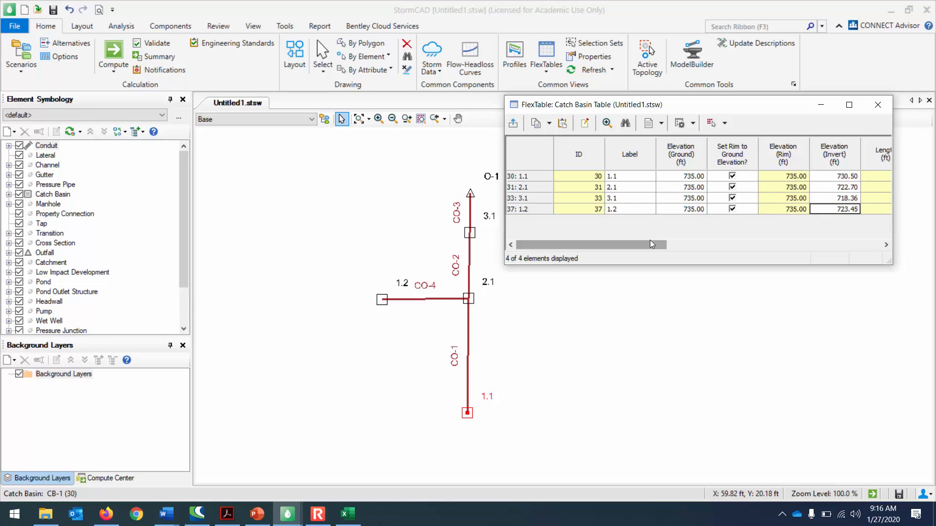
Step: Maximize the Catch Basin FlexTable and check the inlet type options for catch basin 1.1, keeping Full Capture
{"action": "left_click_drag", "start_coordinate": [645, 244], "coordinate": [770, 247]}
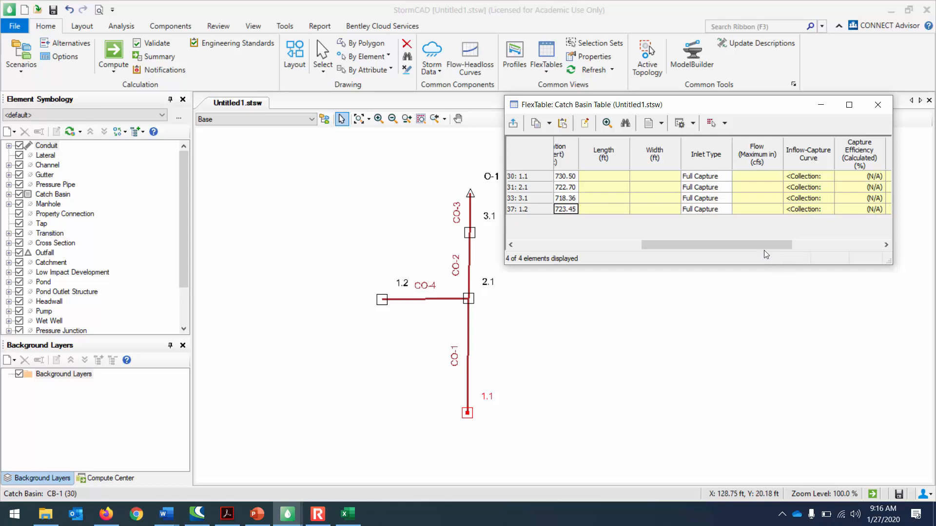
{"action": "left_click_drag", "start_coordinate": [753, 246], "coordinate": [820, 246]}
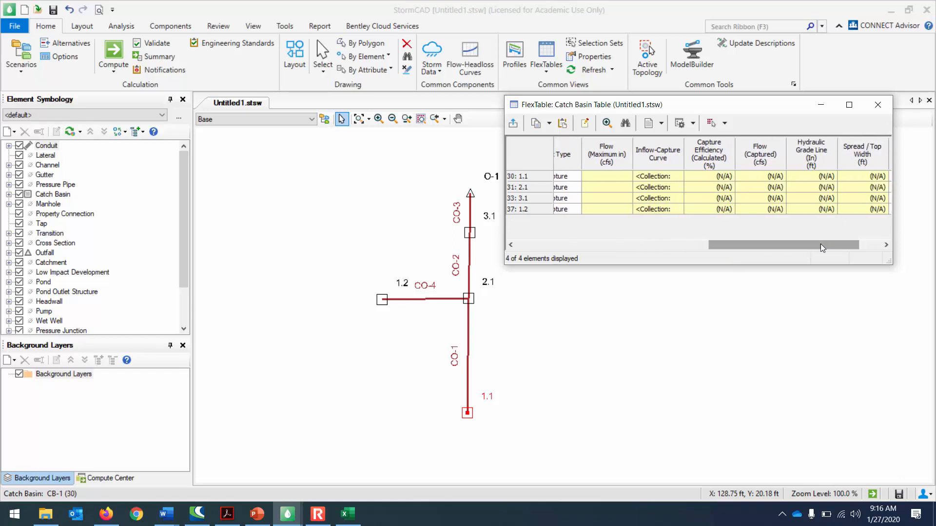
{"action": "left_click", "coordinate": [849, 104]}
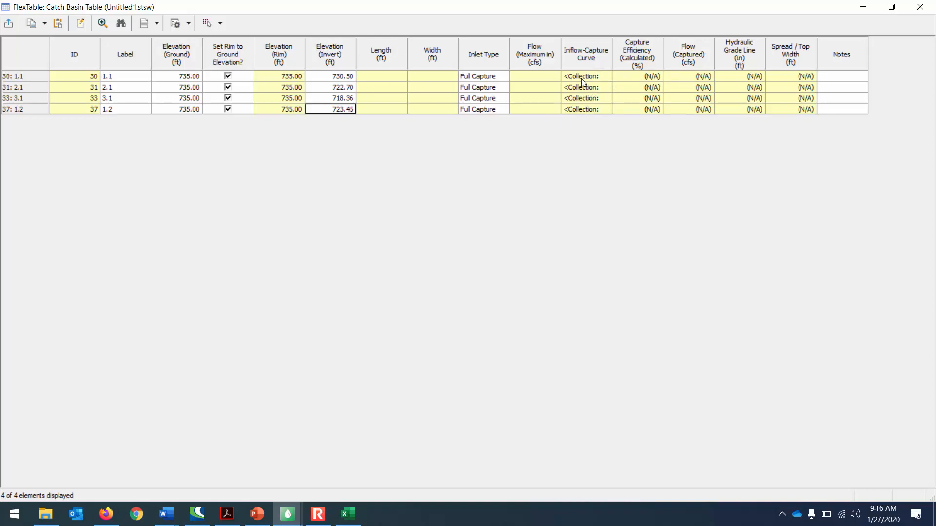
{"action": "left_click", "coordinate": [502, 76]}
{"action": "left_click", "coordinate": [503, 77]}
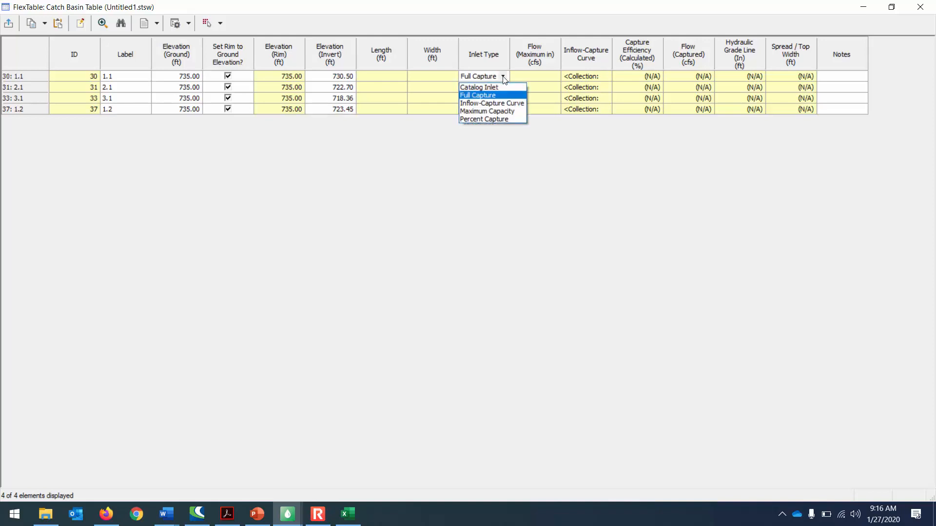
{"action": "left_click", "coordinate": [503, 77]}
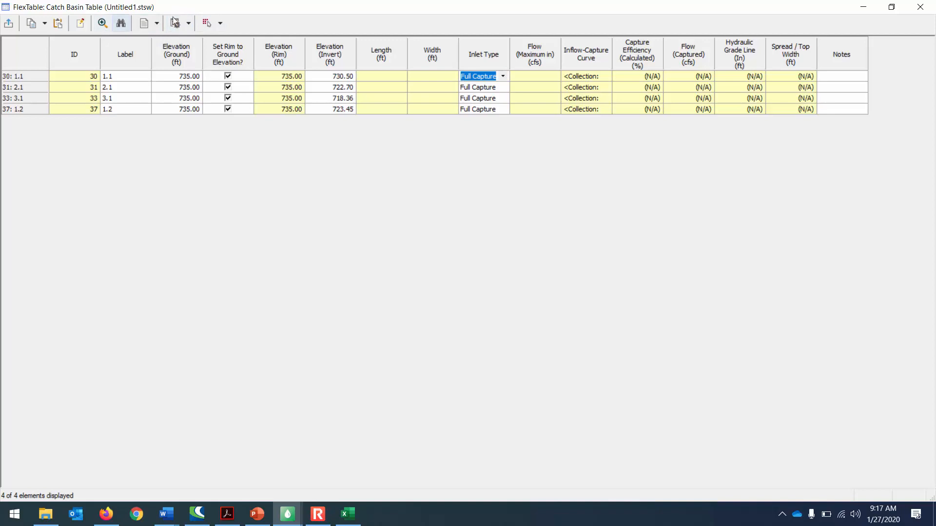
Step: Edit the Catch Basin FlexTable's columns and add Inlet Location to the selected columns
{"action": "left_click", "coordinate": [189, 25]}
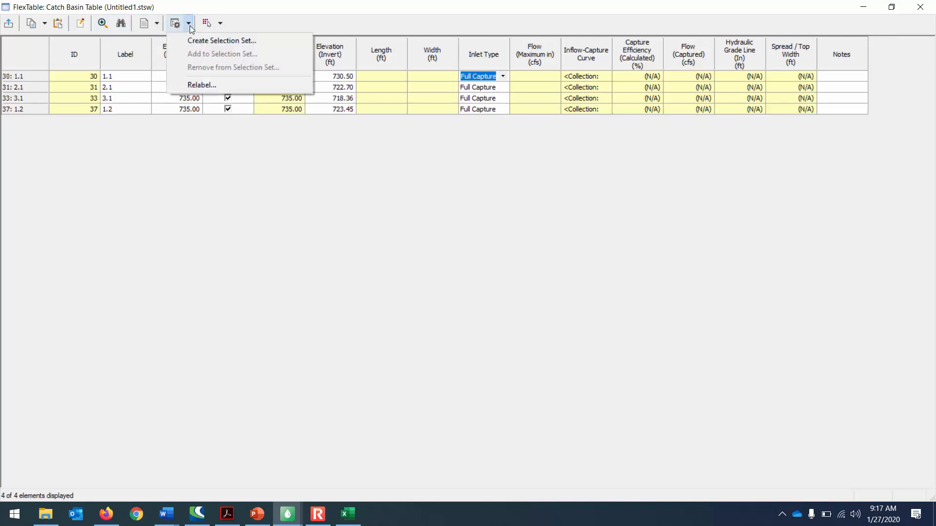
{"action": "left_click", "coordinate": [106, 8]}
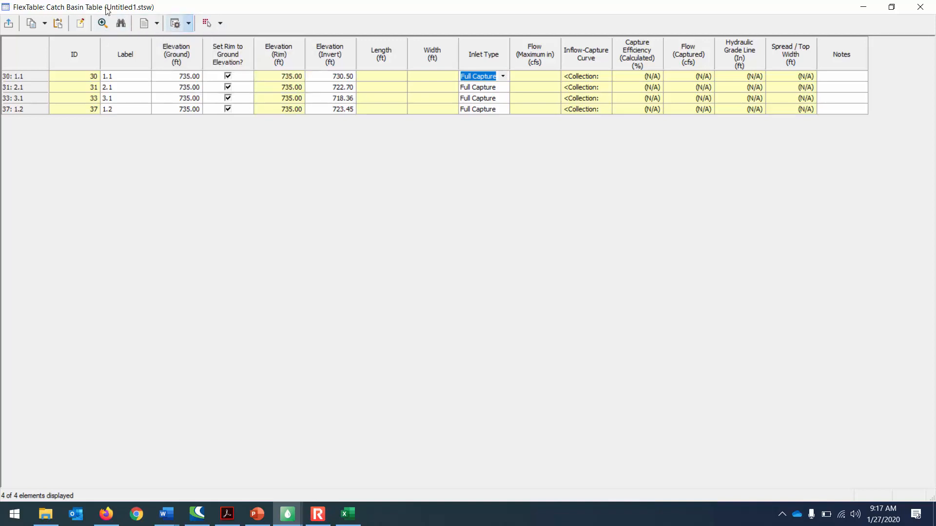
{"action": "left_click", "coordinate": [85, 26]}
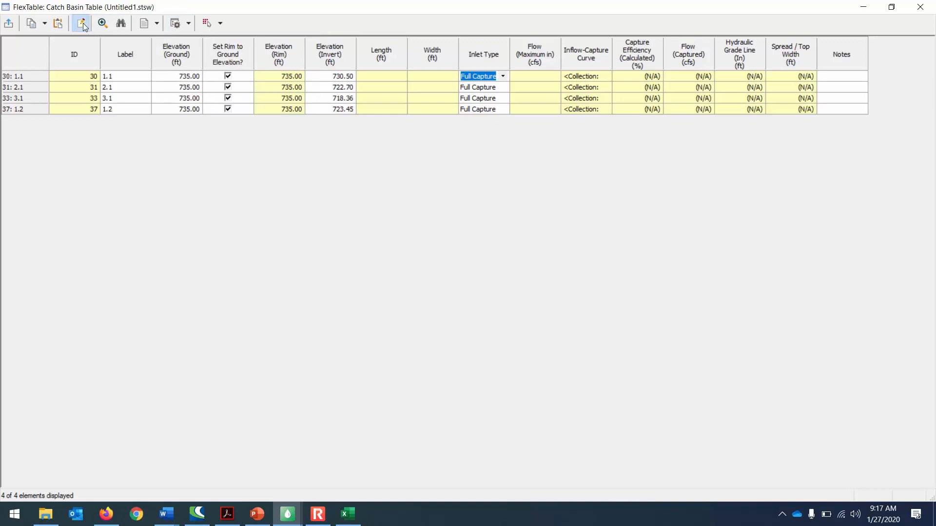
{"action": "left_click", "coordinate": [82, 24]}
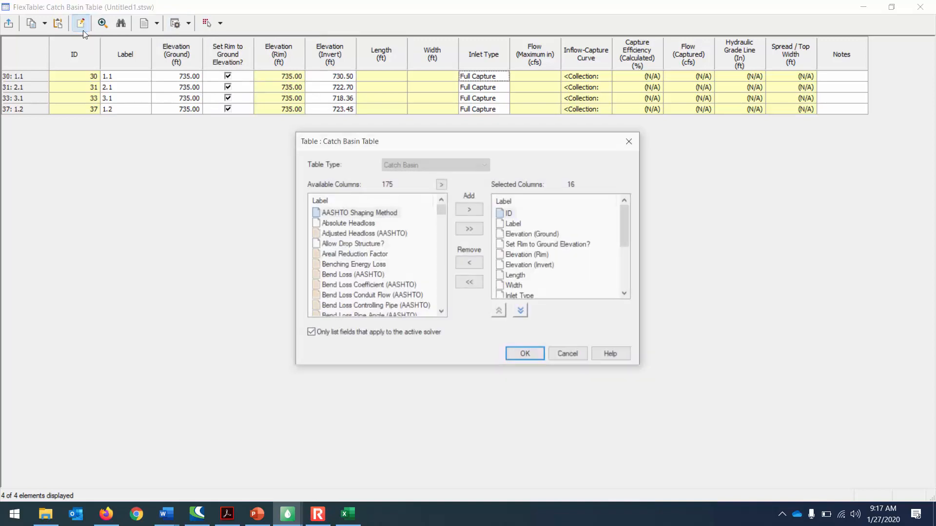
{"action": "left_click_drag", "start_coordinate": [443, 214], "coordinate": [437, 272]}
{"action": "left_click", "coordinate": [360, 255]}
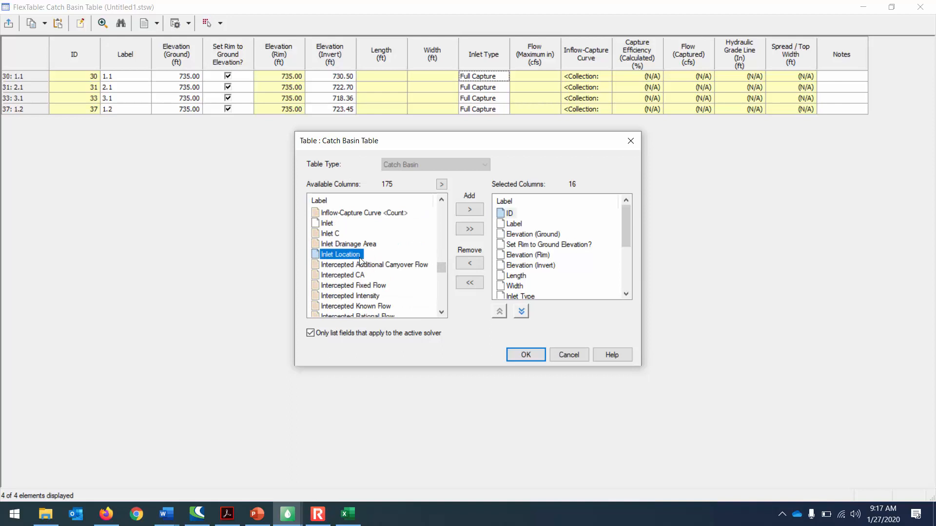
{"action": "left_click", "coordinate": [471, 210]}
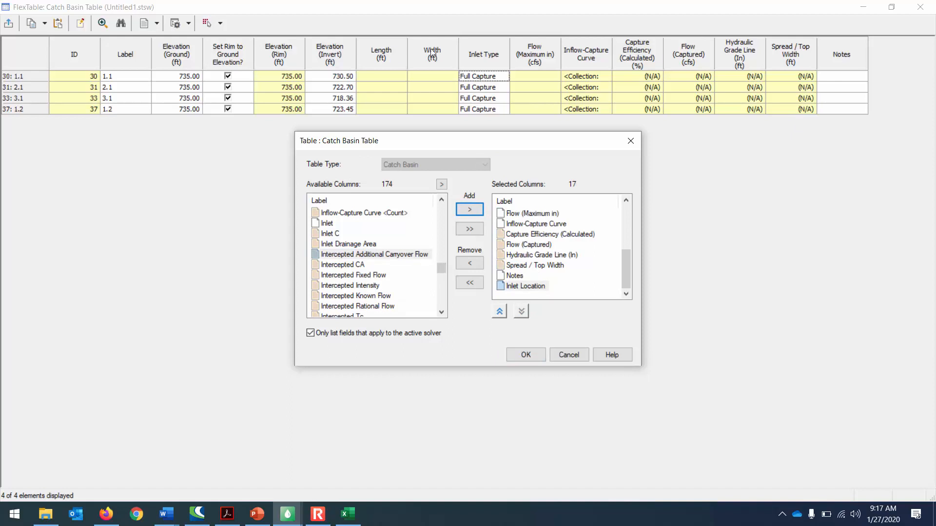
{"action": "left_click", "coordinate": [525, 354]}
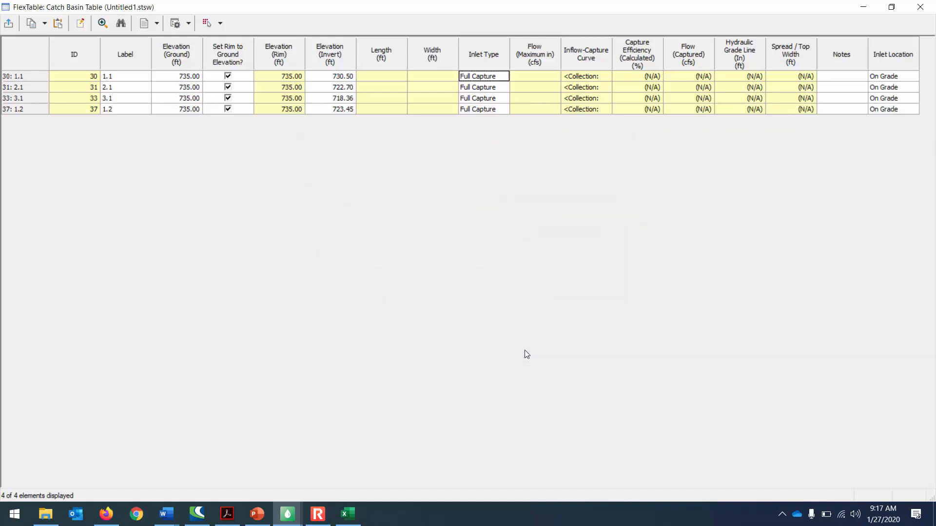
Step: Look through the available and selected columns of the Catch Basin FlexTable once more, without changing the selection
{"action": "left_click", "coordinate": [82, 27]}
{"action": "left_click_drag", "start_coordinate": [441, 210], "coordinate": [442, 246]}
{"action": "left_click_drag", "start_coordinate": [626, 233], "coordinate": [626, 278]}
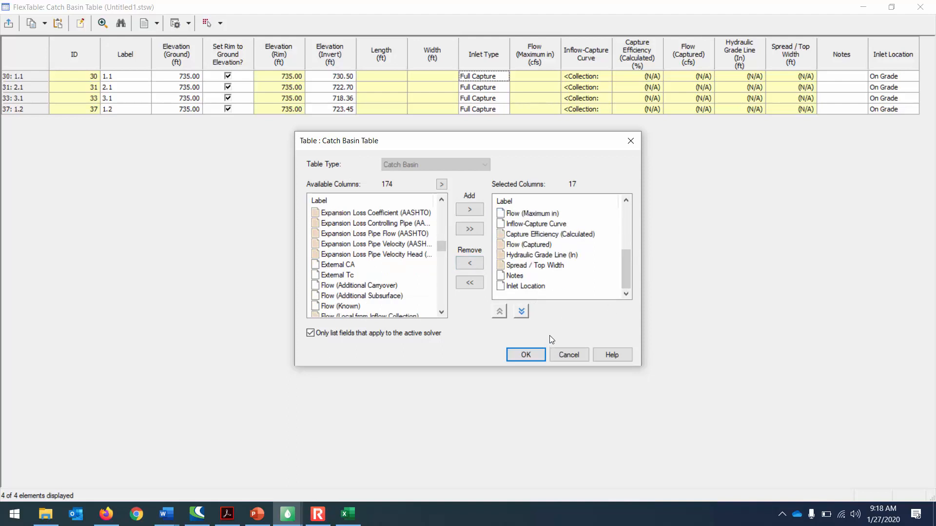
{"action": "left_click", "coordinate": [526, 355]}
Step: Set the inlet location of all four catch basins to In Sag, and restore the FlexTable window to its smaller size
{"action": "left_click", "coordinate": [909, 76]}
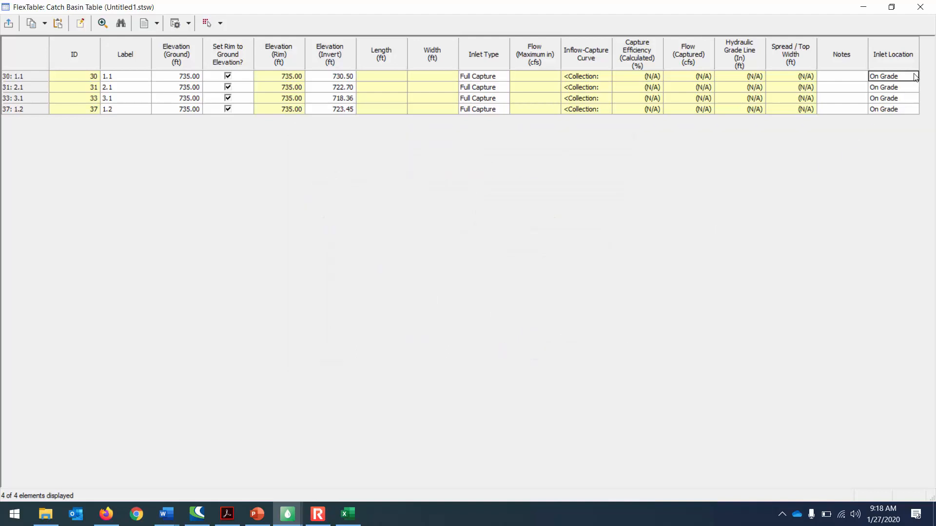
{"action": "left_click", "coordinate": [912, 77]}
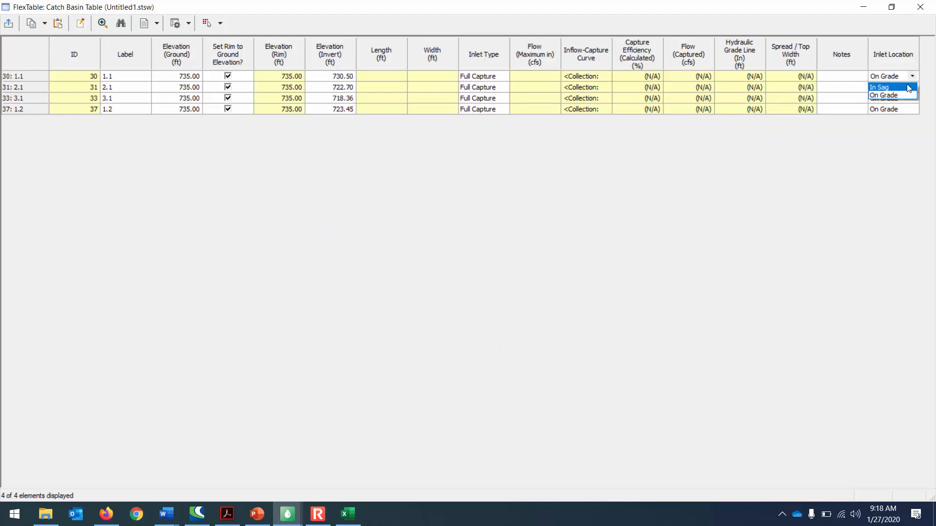
{"action": "left_click", "coordinate": [906, 88]}
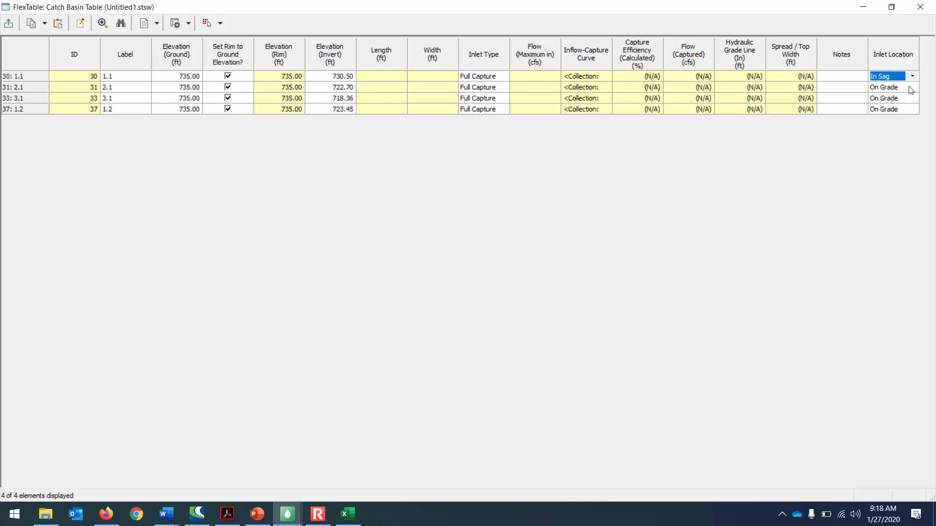
{"action": "left_click", "coordinate": [914, 88]}
{"action": "left_click", "coordinate": [912, 88]}
{"action": "left_click", "coordinate": [911, 100]}
{"action": "left_click", "coordinate": [914, 101]}
{"action": "left_click", "coordinate": [912, 98]}
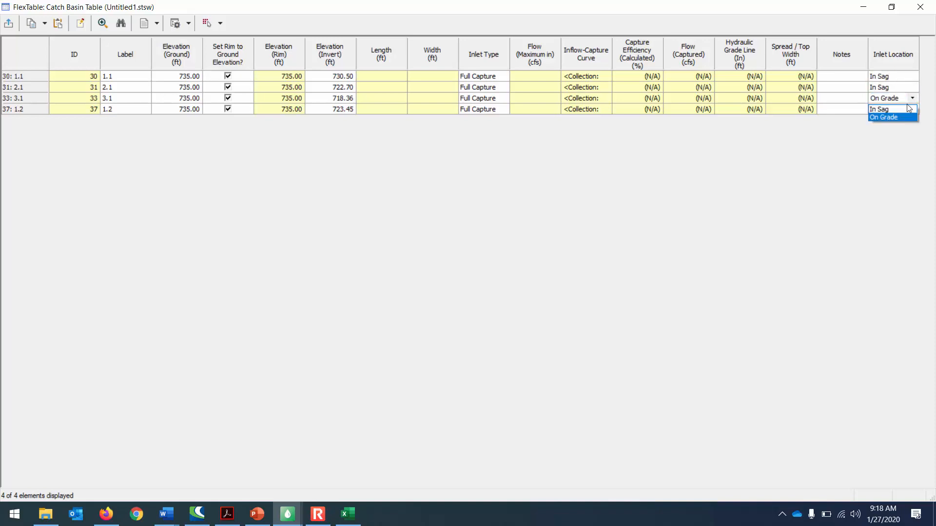
{"action": "left_click", "coordinate": [910, 110]}
{"action": "left_click", "coordinate": [910, 110]}
{"action": "left_click", "coordinate": [912, 109]}
{"action": "left_click", "coordinate": [906, 120]}
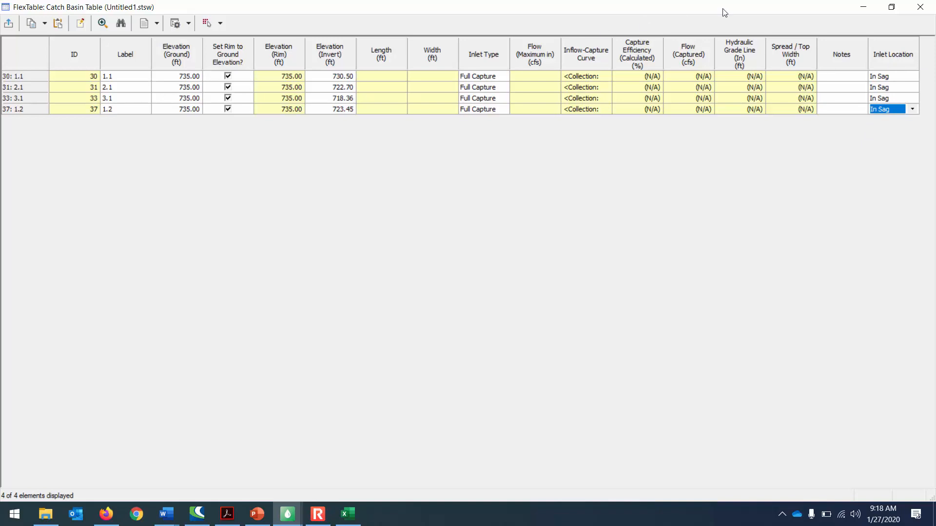
{"action": "left_click", "coordinate": [891, 9]}
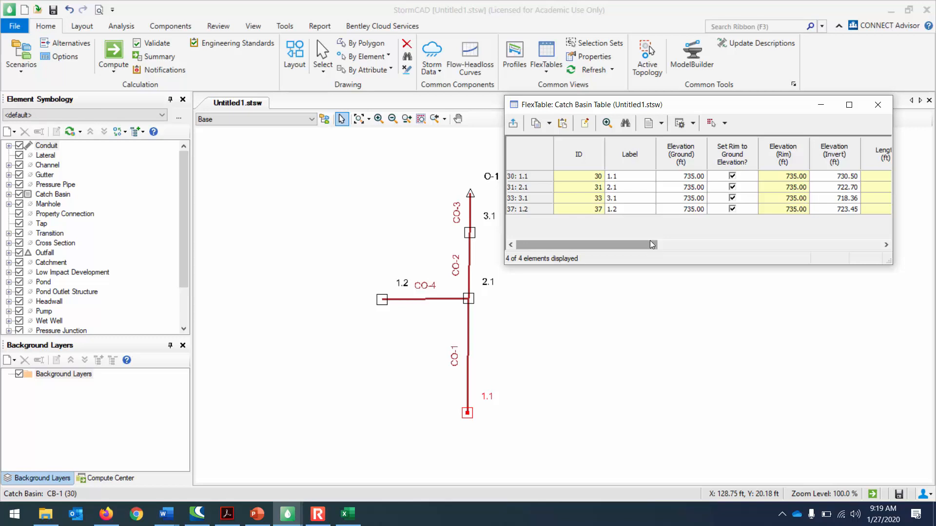
Step: Check the Inlet Location values in the Catch Basin FlexTable and close the table
{"action": "left_click_drag", "start_coordinate": [624, 247], "coordinate": [852, 250]}
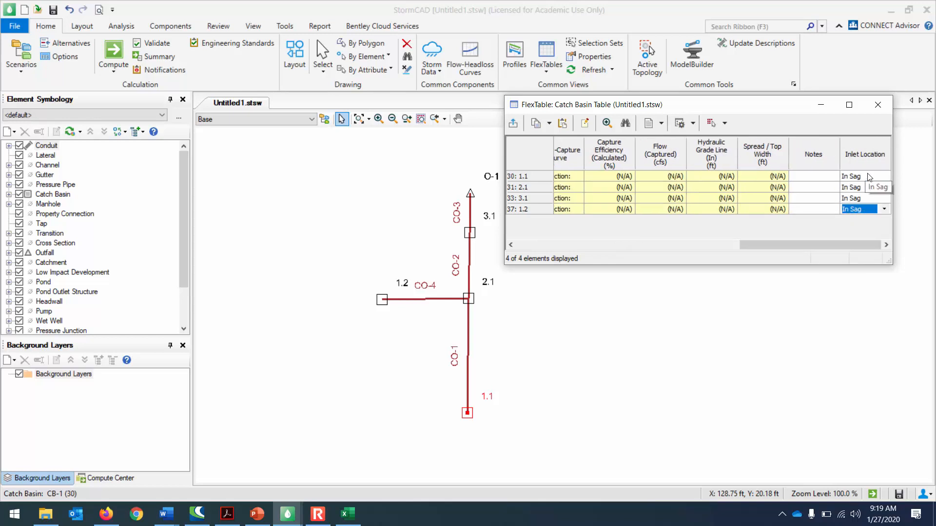
{"action": "left_click", "coordinate": [878, 106]}
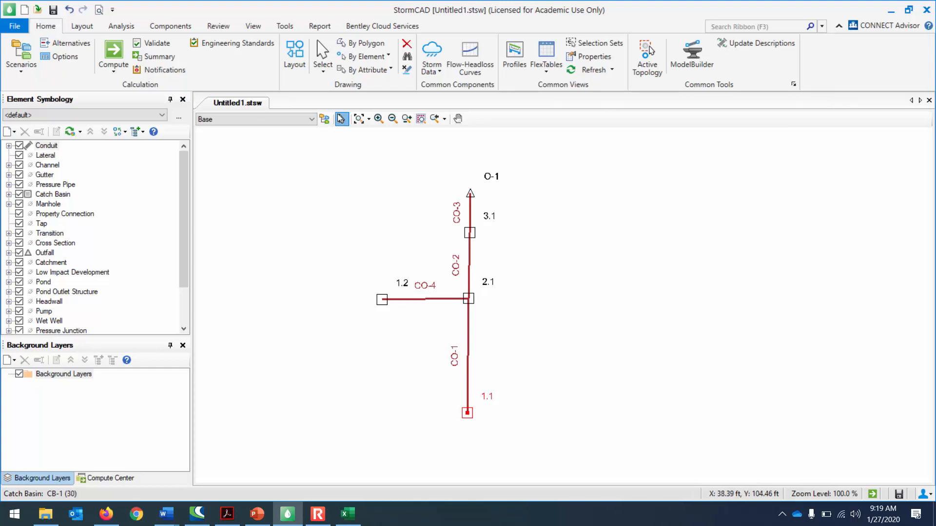
{"action": "left_click", "coordinate": [323, 68]}
{"action": "left_click", "coordinate": [469, 359]}
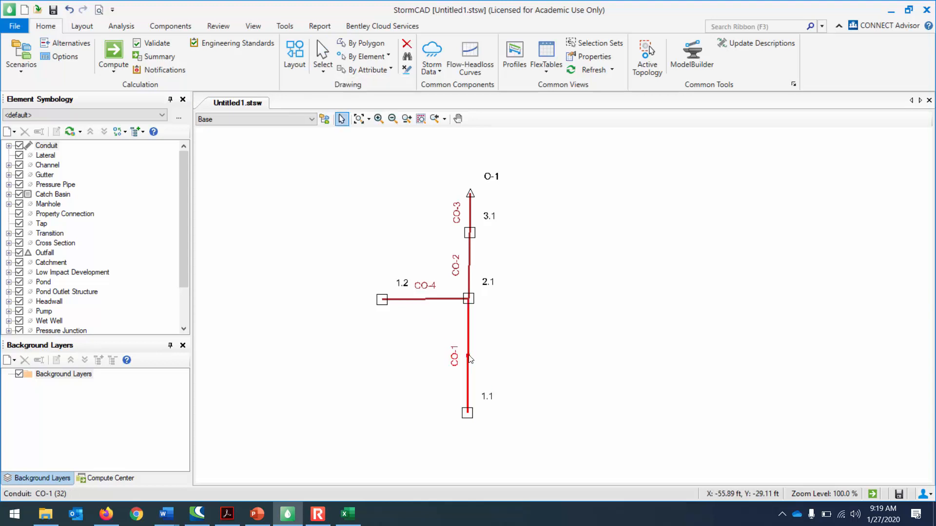
{"action": "double_click", "coordinate": [469, 359]}
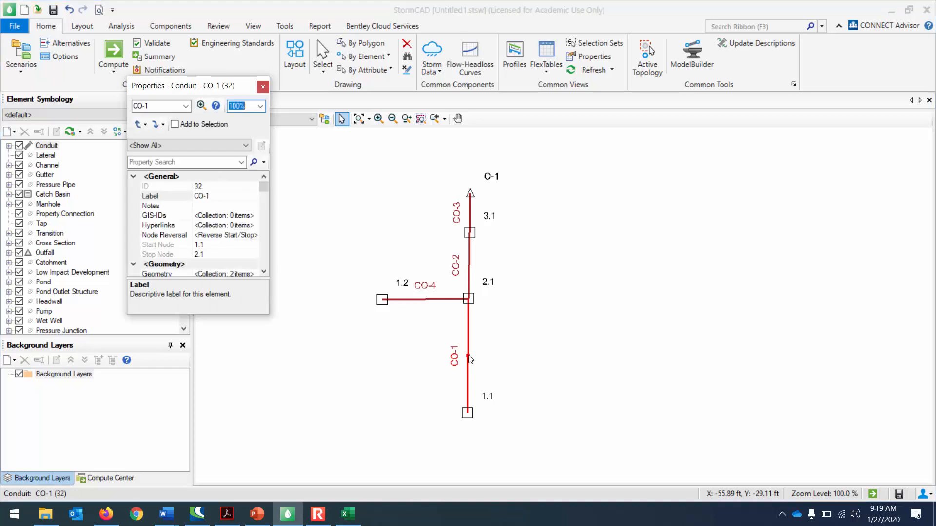
{"action": "left_click", "coordinate": [224, 196]}
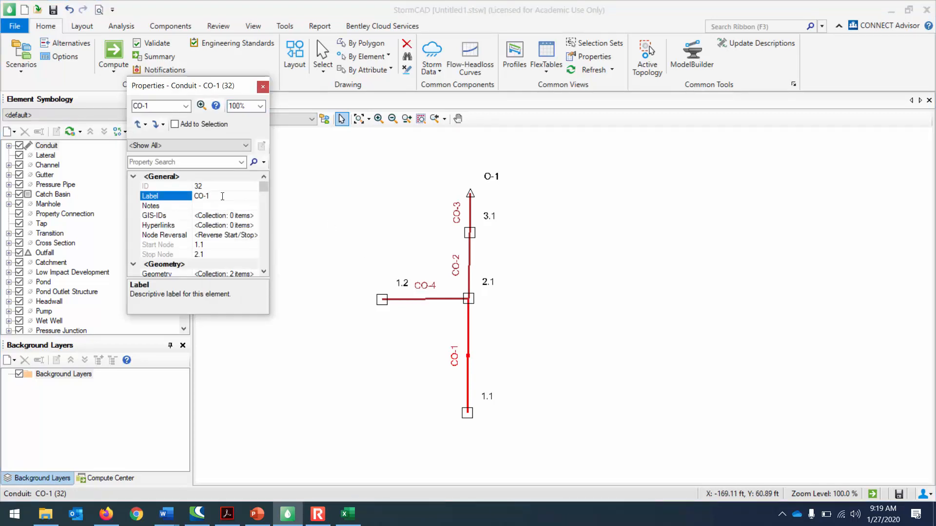
{"action": "key", "text": "ctrl+a"}
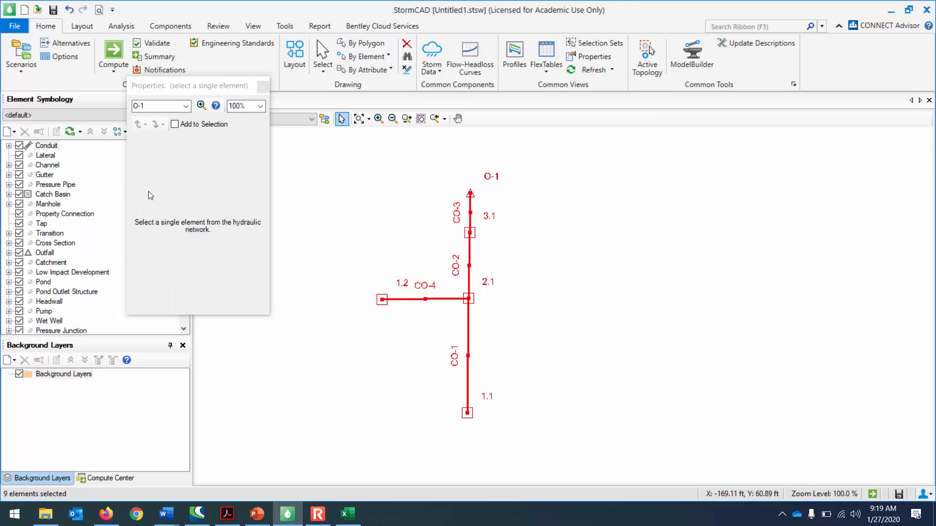
{"action": "left_click_drag", "start_coordinate": [225, 88], "coordinate": [222, 87]}
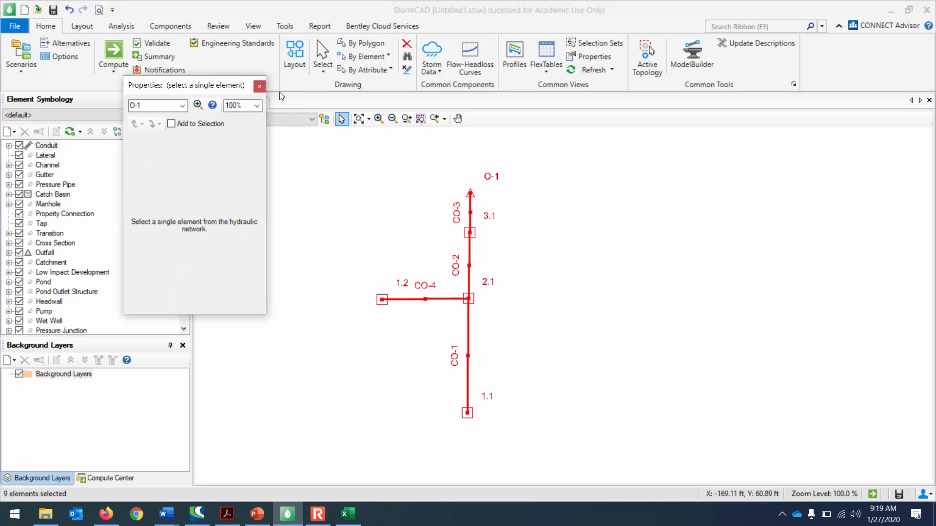
{"action": "left_click", "coordinate": [259, 86]}
Step: Open the properties of the conduit between catch basins 1.1 and 2.1 and set its label to A
{"action": "left_click", "coordinate": [464, 357]}
{"action": "left_click", "coordinate": [469, 357]}
{"action": "double_click", "coordinate": [469, 359]}
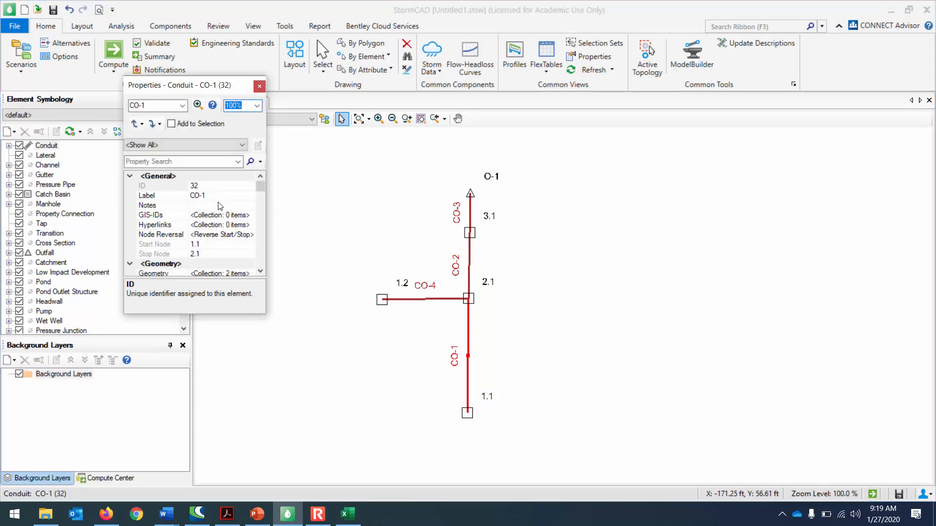
{"action": "left_click", "coordinate": [217, 197]}
{"action": "key", "text": "ctrl+a"}
{"action": "type", "text": "A"}
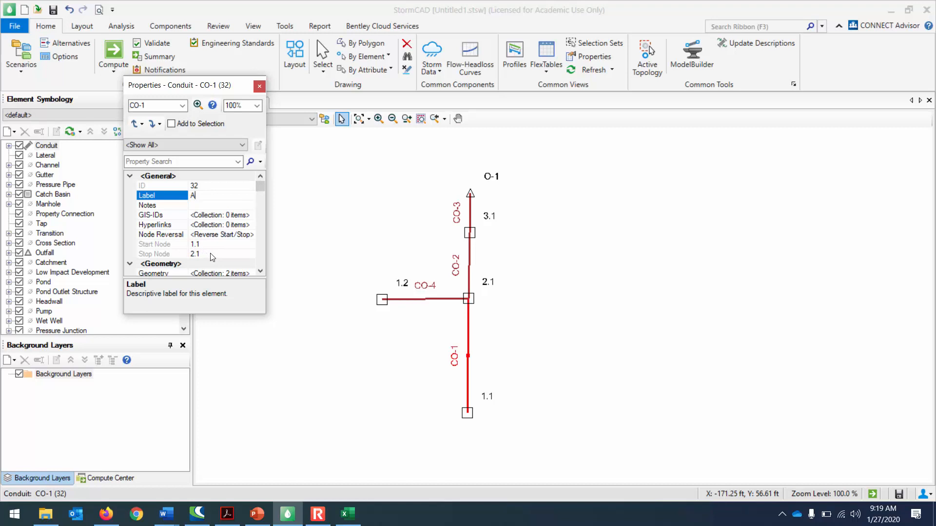
Step: Enlarge conduit A's properties window, review its design, physical, roughness and results properties, and close it
{"action": "left_click_drag", "start_coordinate": [266, 314], "coordinate": [338, 393]}
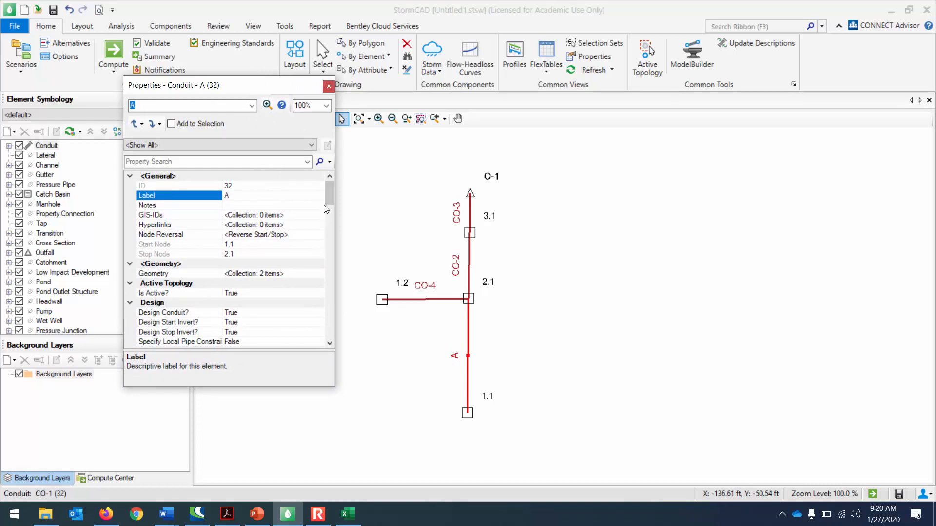
{"action": "left_click_drag", "start_coordinate": [331, 194], "coordinate": [331, 206]}
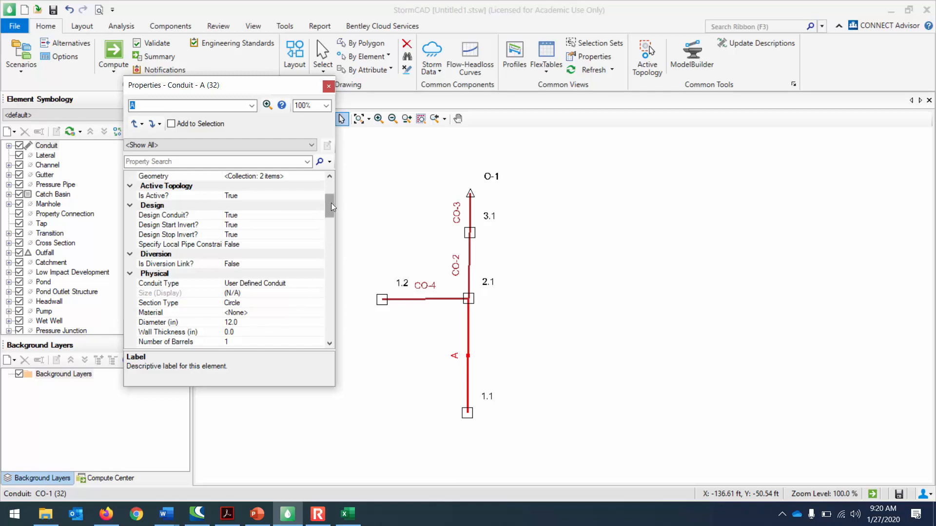
{"action": "left_click_drag", "start_coordinate": [332, 204], "coordinate": [331, 220]}
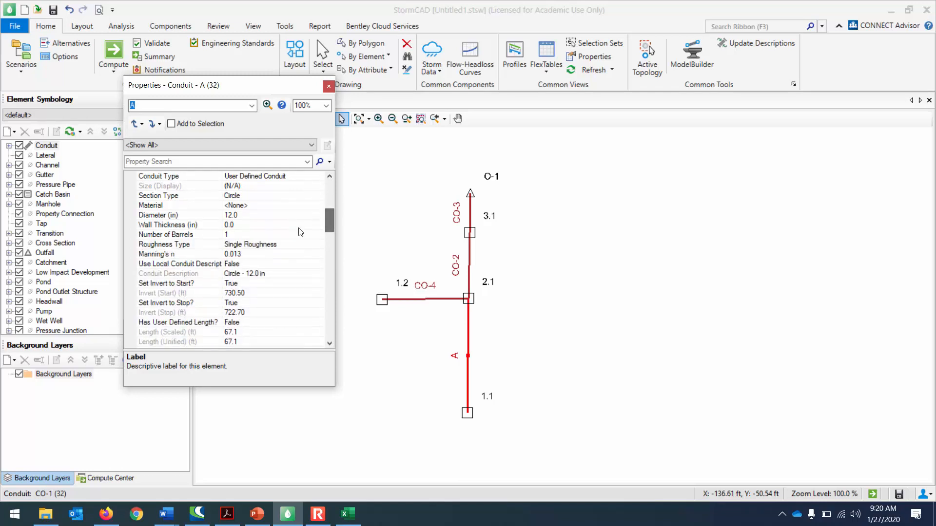
{"action": "left_click", "coordinate": [245, 257]}
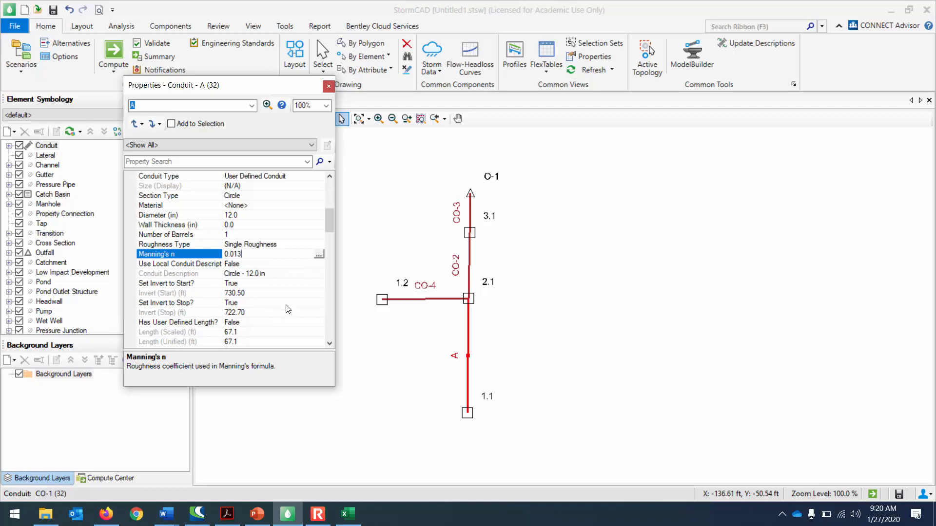
{"action": "left_click_drag", "start_coordinate": [332, 228], "coordinate": [333, 248]}
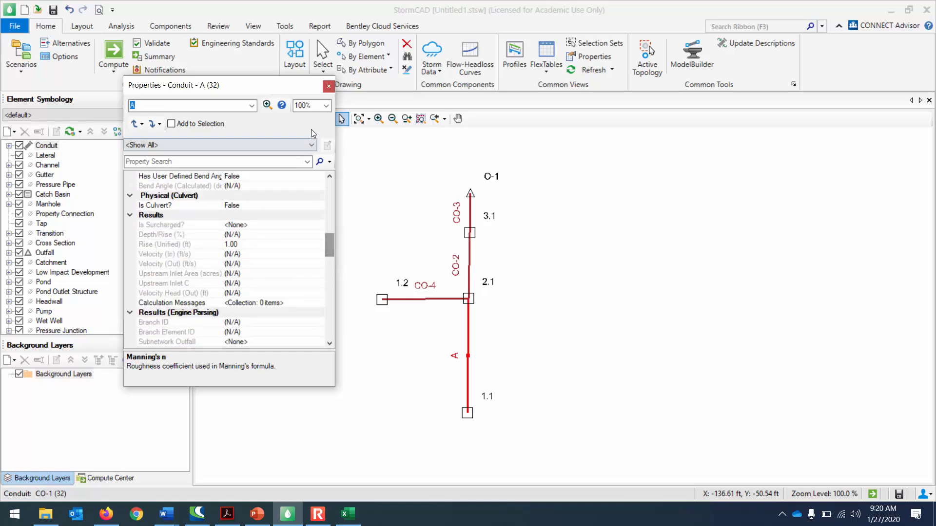
{"action": "left_click", "coordinate": [329, 87]}
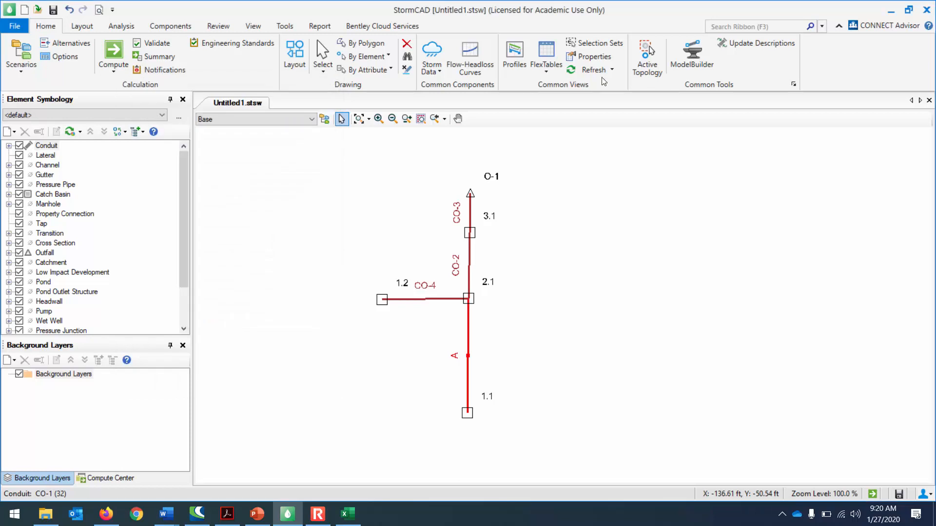
Step: Open the Conduit FlexTable and shrink its window so the network drawing shows below it
{"action": "left_click", "coordinate": [542, 75]}
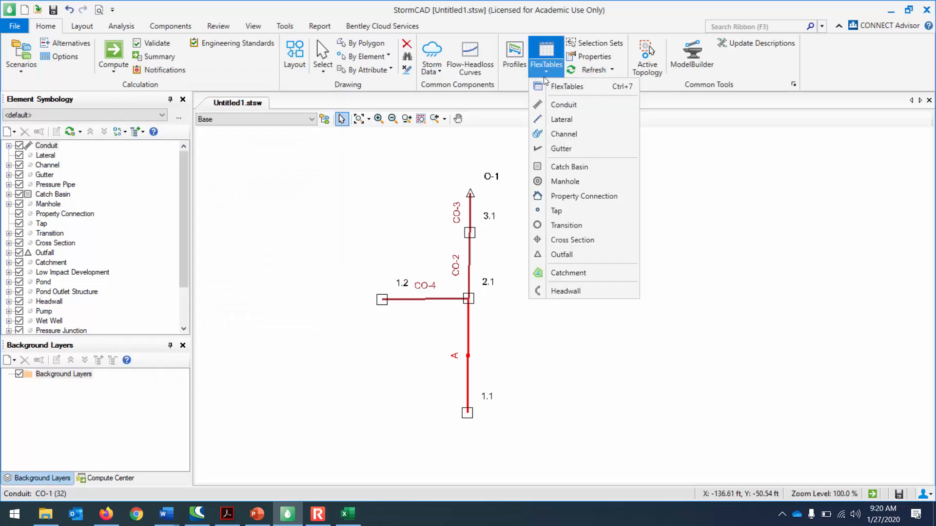
{"action": "left_click", "coordinate": [575, 104]}
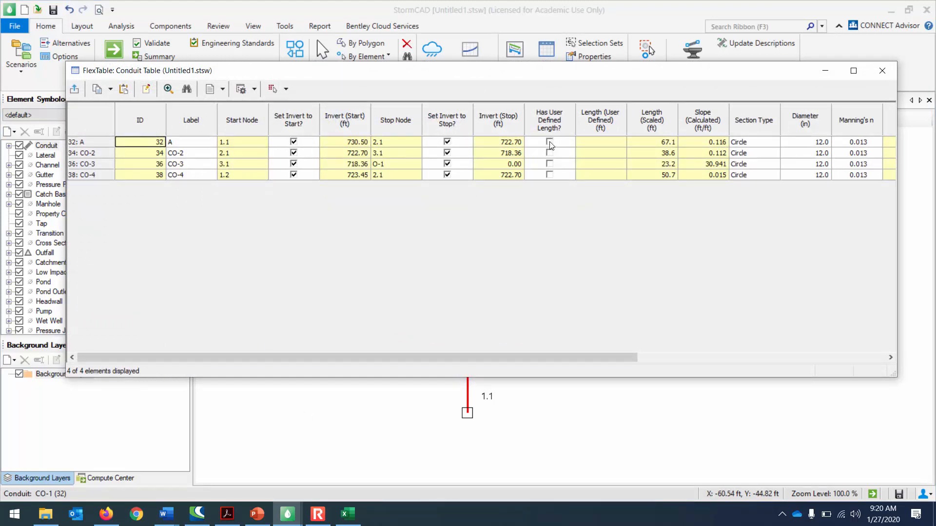
{"action": "left_click_drag", "start_coordinate": [66, 377], "coordinate": [111, 234]}
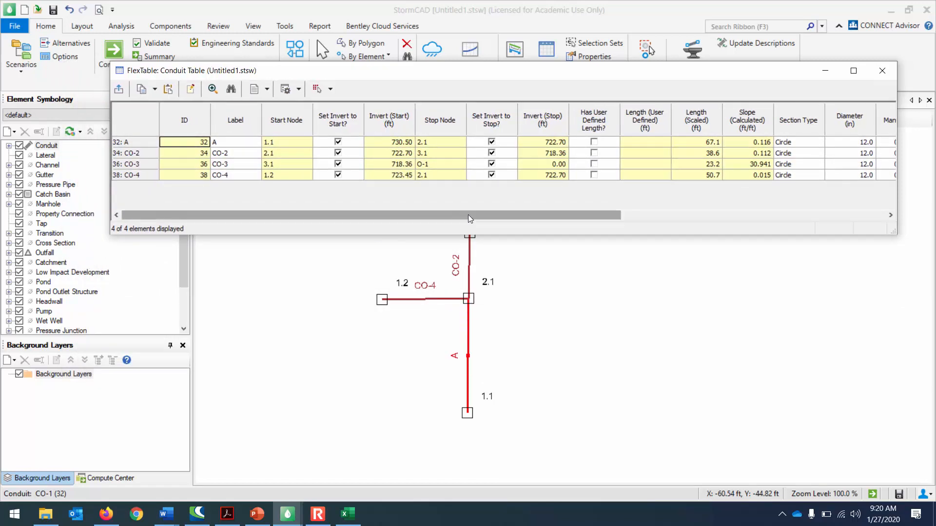
{"action": "left_click_drag", "start_coordinate": [471, 217], "coordinate": [512, 216]}
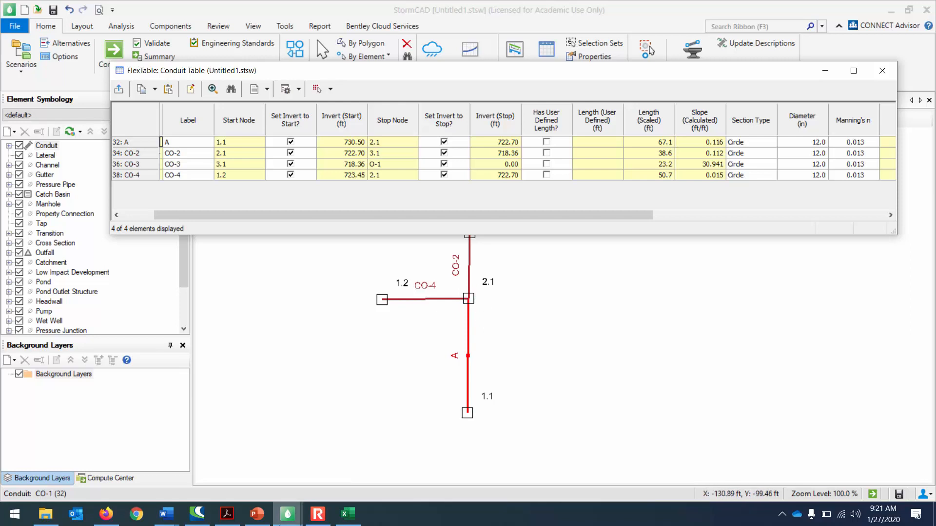
Step: Switch to the design example document in Word to read the conduit data table, and return to StormCAD's Conduit FlexTable
{"action": "left_click", "coordinate": [167, 514]}
{"action": "left_click", "coordinate": [197, 488]}
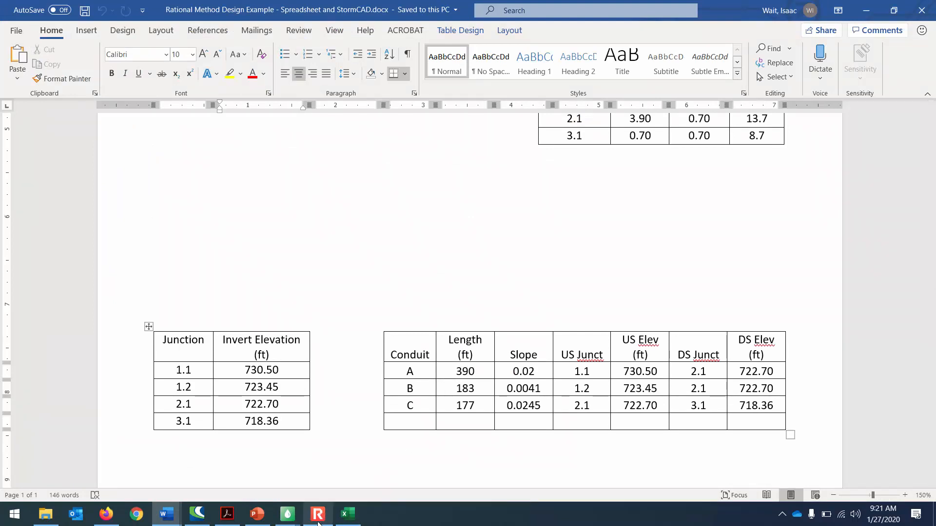
{"action": "mouse_move", "coordinate": [293, 519]}
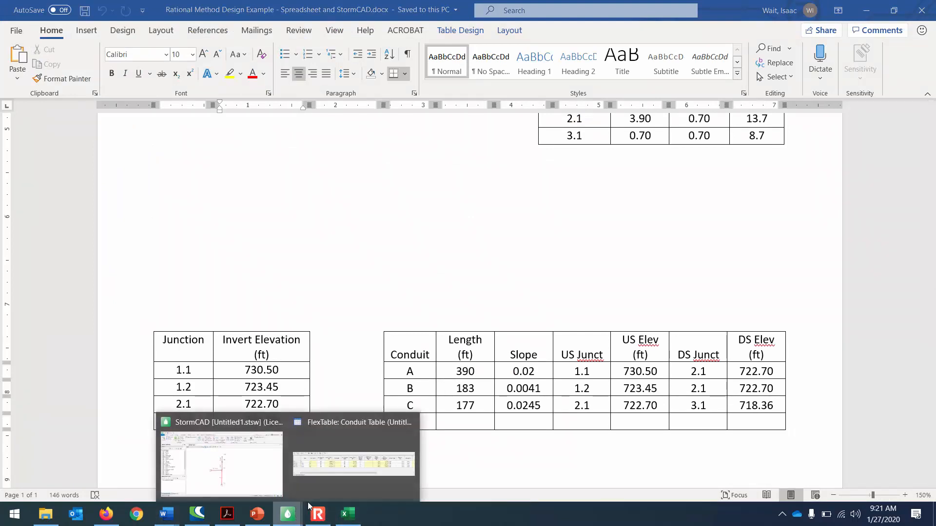
{"action": "left_click", "coordinate": [321, 488]}
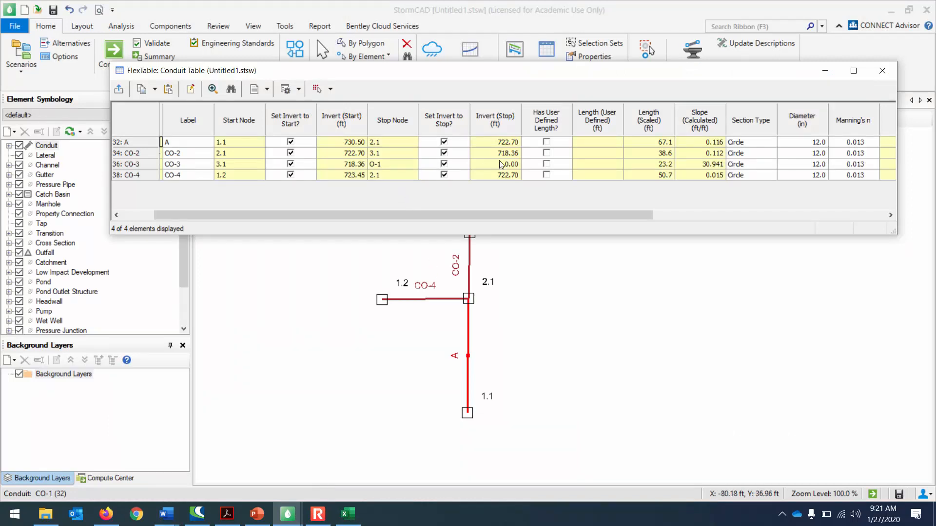
Step: Give conduit A a user-defined length of 390 ft in the Conduit FlexTable
{"action": "left_click", "coordinate": [547, 142]}
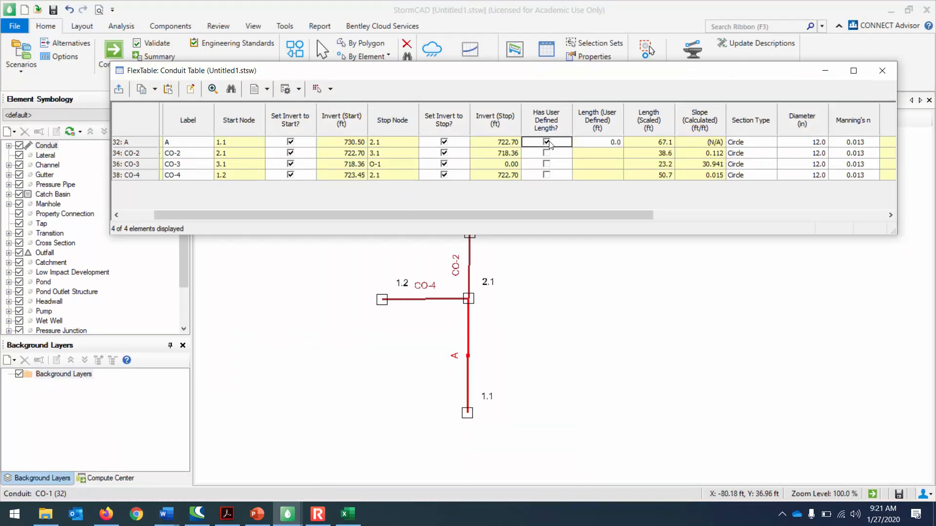
{"action": "left_click", "coordinate": [612, 142]}
{"action": "left_click", "coordinate": [611, 140]}
{"action": "type", "text": "390"}
{"action": "key", "text": "Return"}
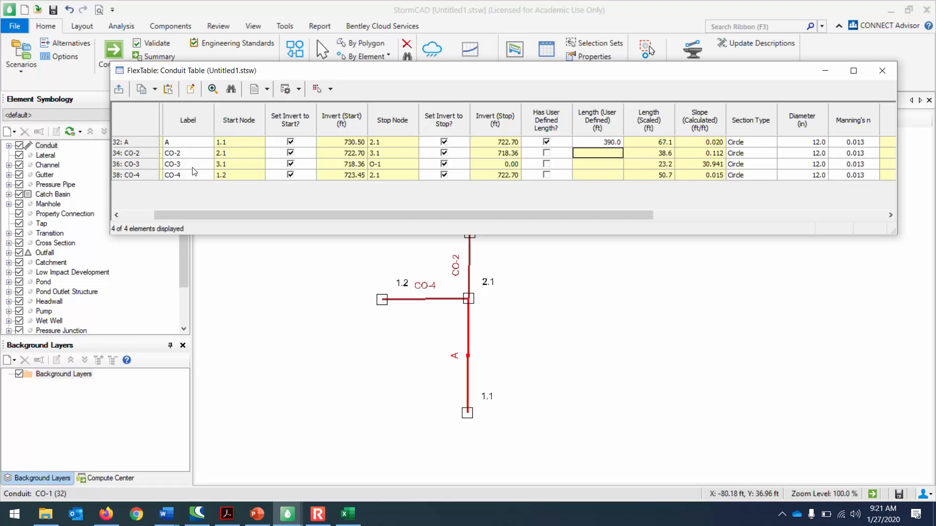
Step: Relabel conduit CO-2 as C and conduit CO-4 as B in the Conduit FlexTable
{"action": "left_click_drag", "start_coordinate": [340, 75], "coordinate": [336, 38]}
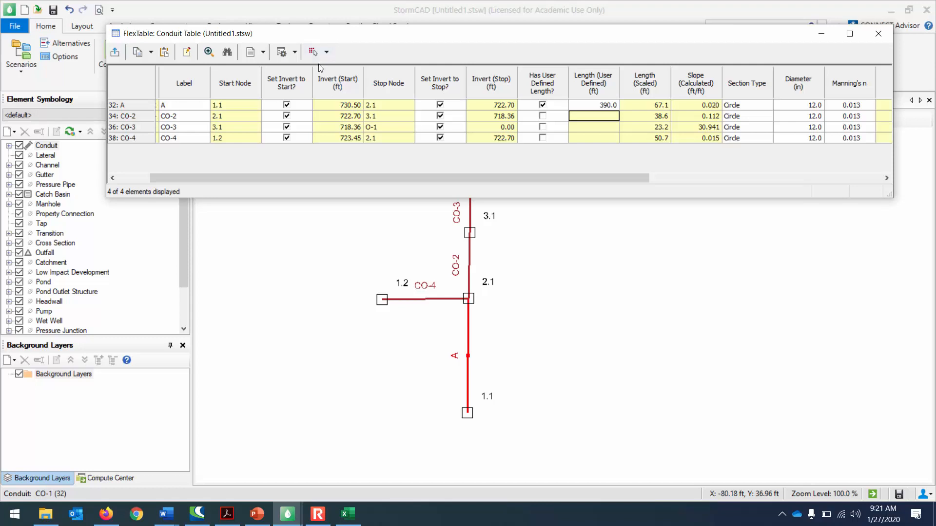
{"action": "left_click", "coordinate": [189, 119]}
{"action": "left_click", "coordinate": [196, 116]}
{"action": "type", "text": "C"}
{"action": "left_click", "coordinate": [184, 128]}
{"action": "left_click", "coordinate": [186, 128]}
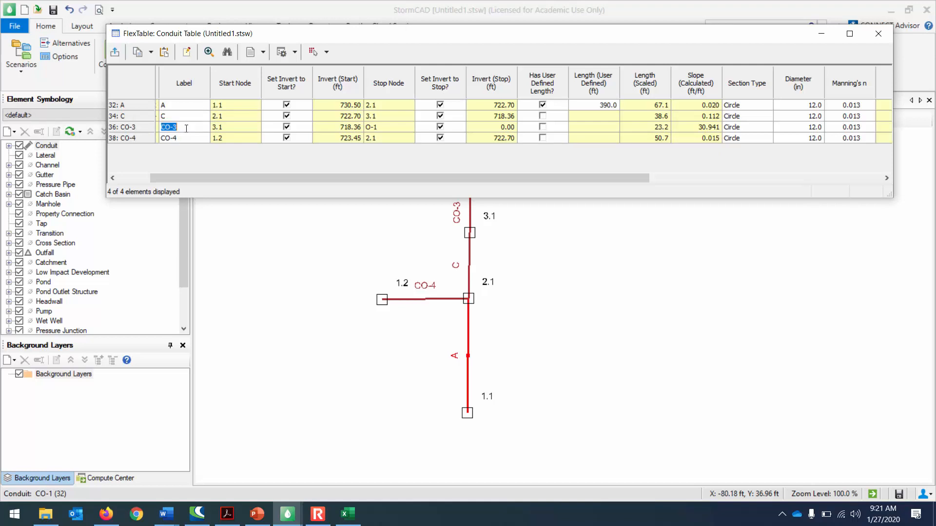
{"action": "left_click", "coordinate": [189, 139]}
{"action": "left_click", "coordinate": [184, 138]}
{"action": "type", "text": "B"}
Step: Relabel conduit CO-3, between catch basin 3.1 and O-1, as outfall
{"action": "left_click", "coordinate": [179, 128]}
{"action": "mouse_move", "coordinate": [298, 34]}
{"action": "left_mouse_down"}
{"action": "mouse_move", "coordinate": [305, 72]}
{"action": "mouse_move", "coordinate": [364, 210]}
{"action": "mouse_move", "coordinate": [365, 283]}
{"action": "left_mouse_up"}
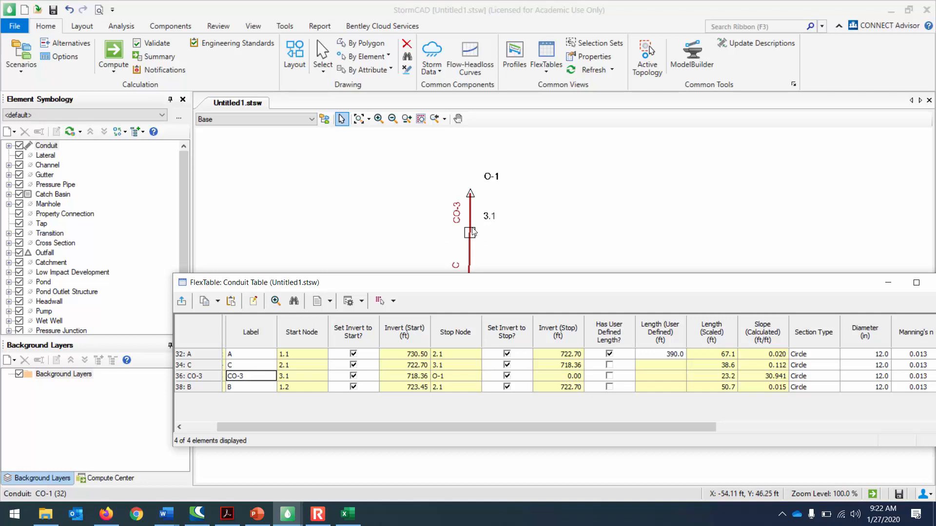
{"action": "left_click_drag", "start_coordinate": [533, 286], "coordinate": [497, 212]}
{"action": "type", "text": "outfall"}
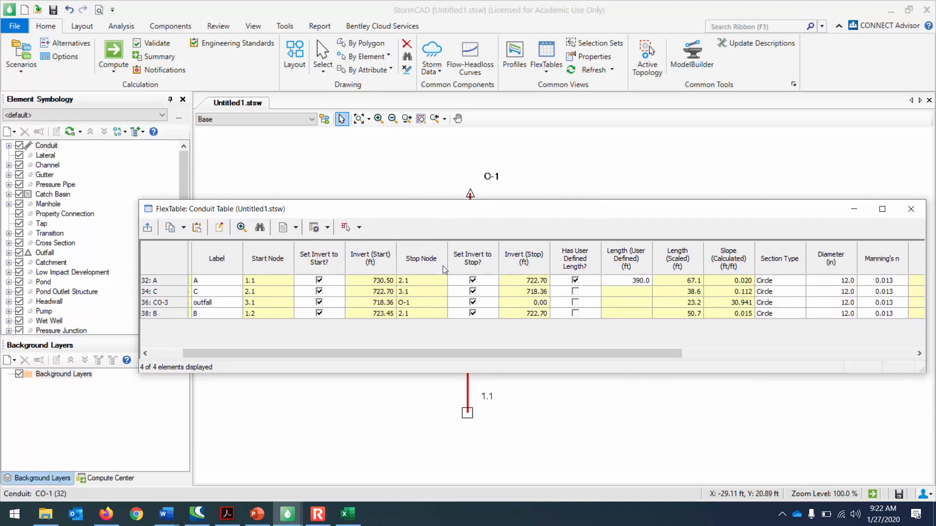
Step: Enable user-defined lengths for conduits C, outfall and B
{"action": "left_click", "coordinate": [576, 292]}
{"action": "left_click", "coordinate": [575, 302]}
{"action": "left_click", "coordinate": [576, 314]}
Step: Set the user-defined lengths to 177 ft for conduit C, 183 ft for B and 50 ft for outfall
{"action": "left_click", "coordinate": [640, 292]}
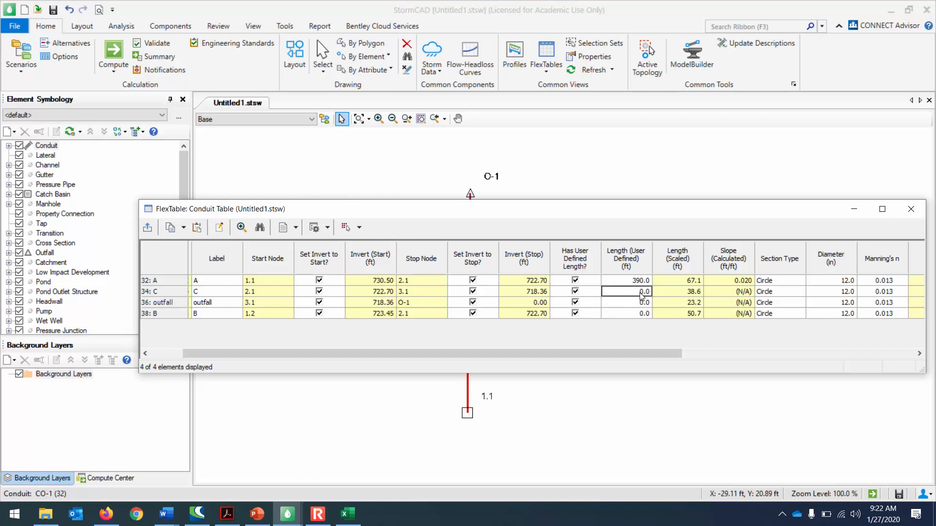
{"action": "left_click", "coordinate": [640, 292]}
{"action": "type", "text": "177"}
{"action": "left_click", "coordinate": [638, 313]}
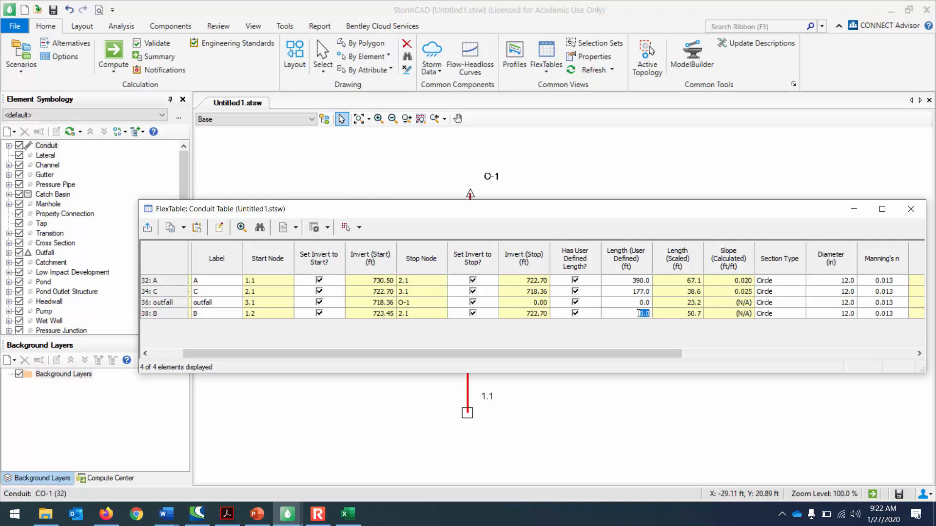
{"action": "type", "text": "183"}
{"action": "left_click", "coordinate": [643, 303]}
{"action": "type", "text": "50"}
{"action": "key", "text": "Return"}
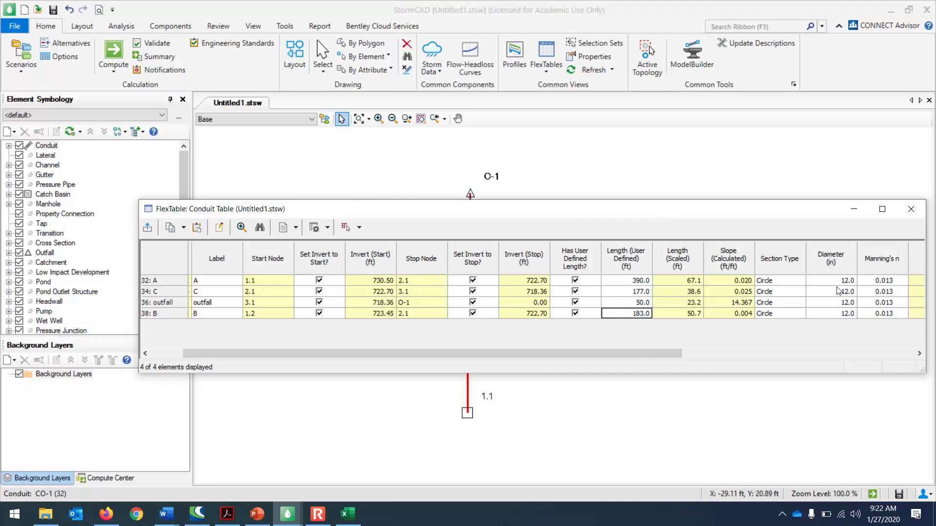
Step: Review the remaining columns of the Conduit FlexTable and check Manning's n for each of the four conduits
{"action": "left_click_drag", "start_coordinate": [677, 359], "coordinate": [907, 366]}
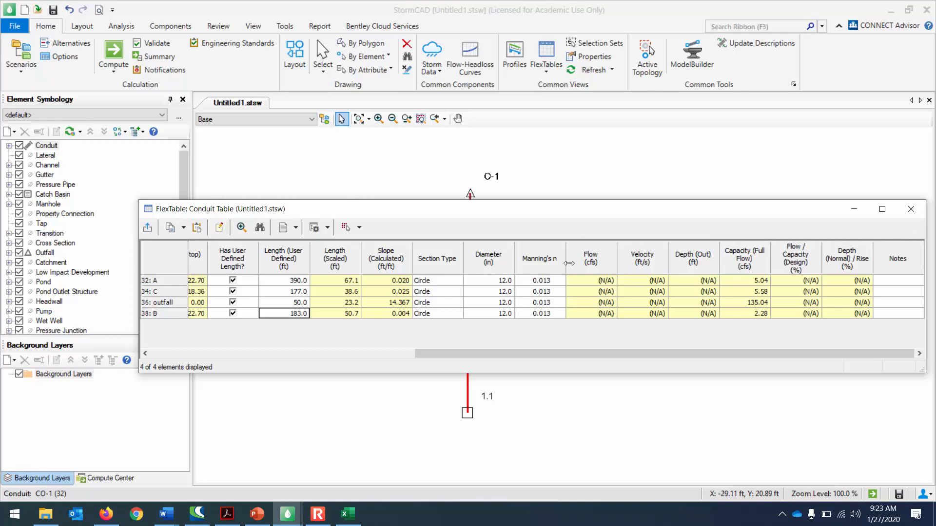
{"action": "left_click_drag", "start_coordinate": [568, 355], "coordinate": [295, 373]}
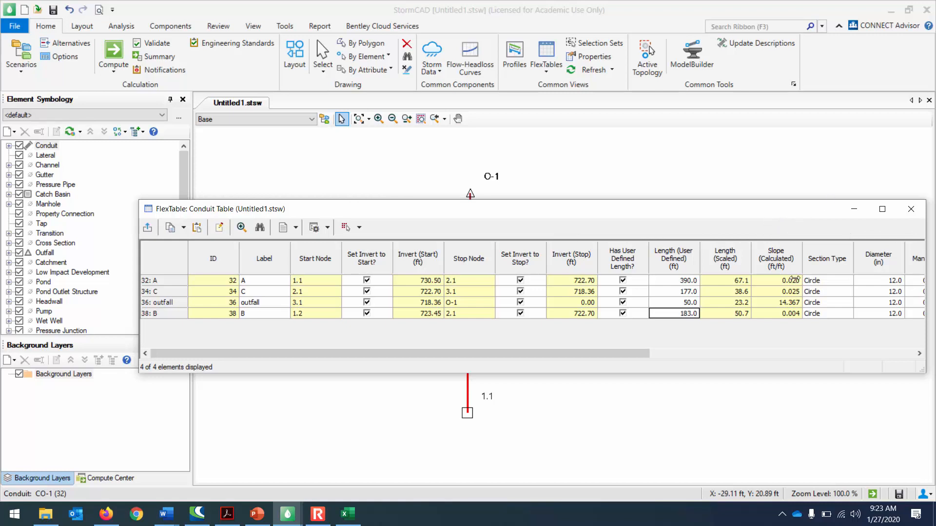
{"action": "left_click_drag", "start_coordinate": [615, 353], "coordinate": [753, 347]}
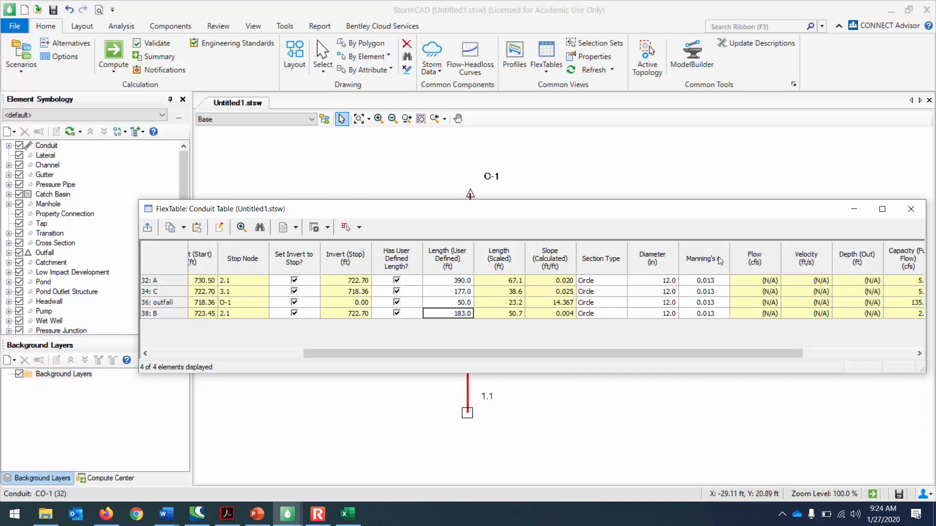
{"action": "left_click", "coordinate": [715, 282]}
{"action": "left_click", "coordinate": [714, 291]}
{"action": "left_click", "coordinate": [714, 304]}
{"action": "left_click", "coordinate": [713, 314]}
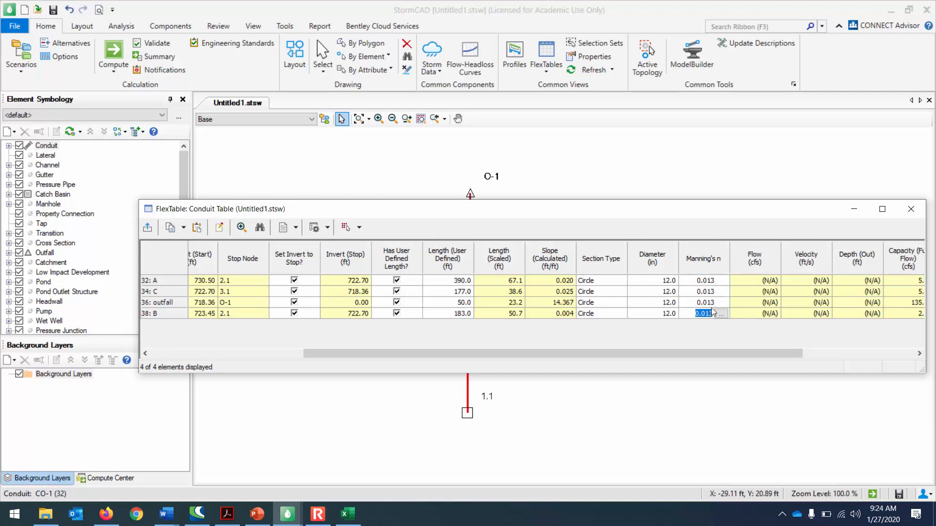
Step: Set Manning's n to 0.014 for all conduits at once with a Global Edit in the Conduit FlexTable
{"action": "right_click", "coordinate": [710, 259]}
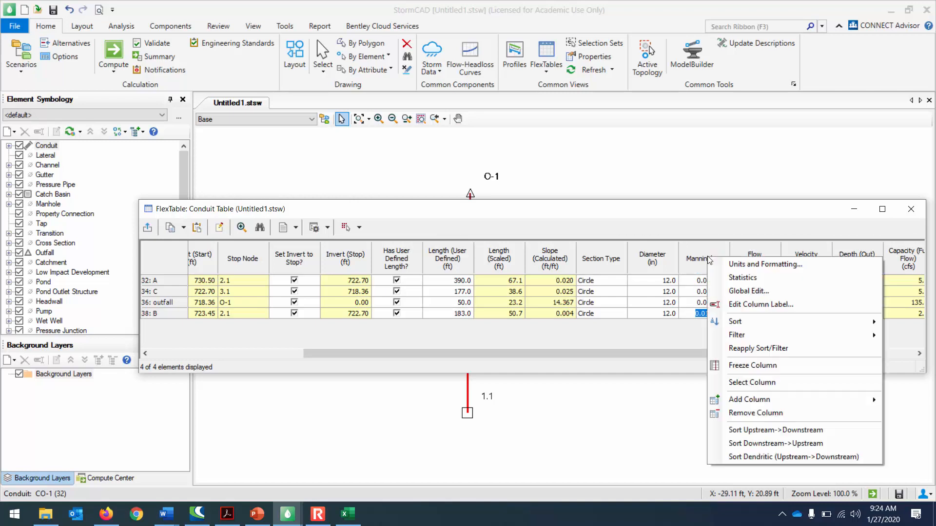
{"action": "left_click", "coordinate": [746, 292]}
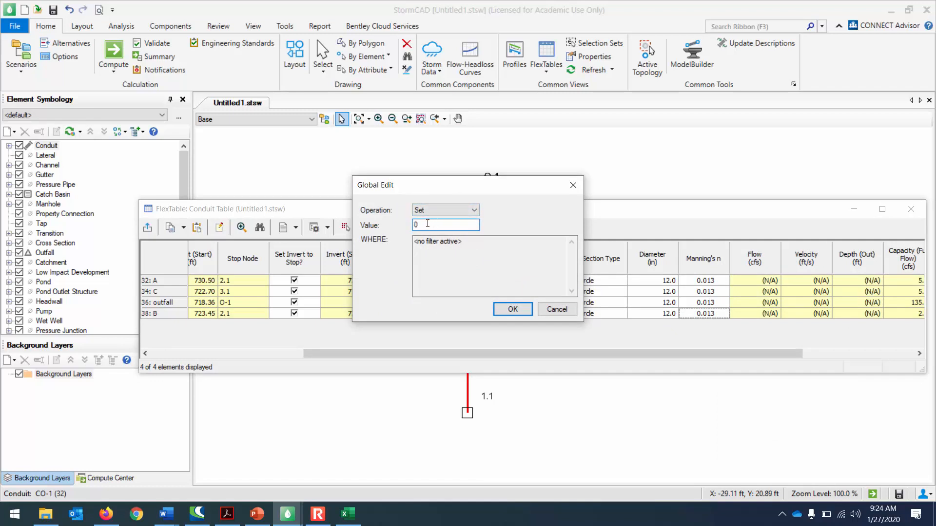
{"action": "type", "text": ".014"}
{"action": "left_click", "coordinate": [523, 310]}
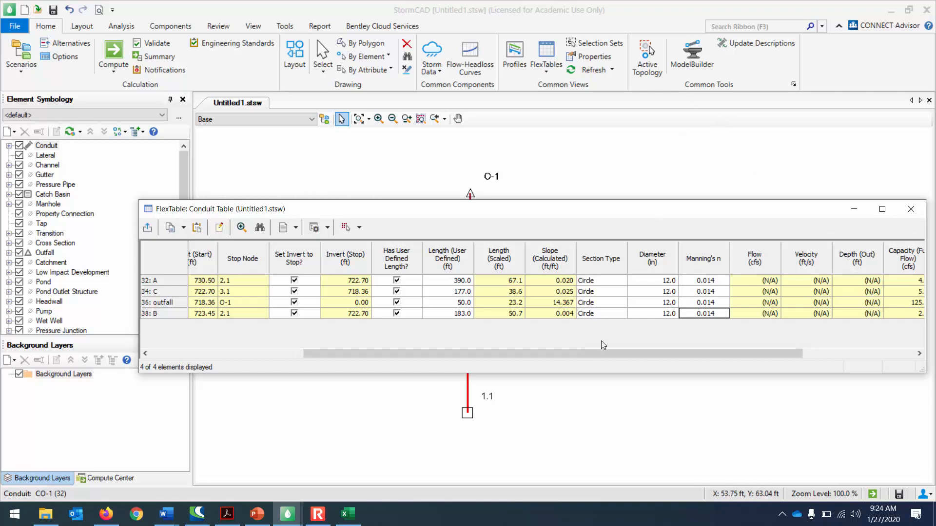
Step: Check which columns are available and selected for the Conduit FlexTable, leaving the column setup without changes
{"action": "left_click_drag", "start_coordinate": [588, 353], "coordinate": [382, 363]}
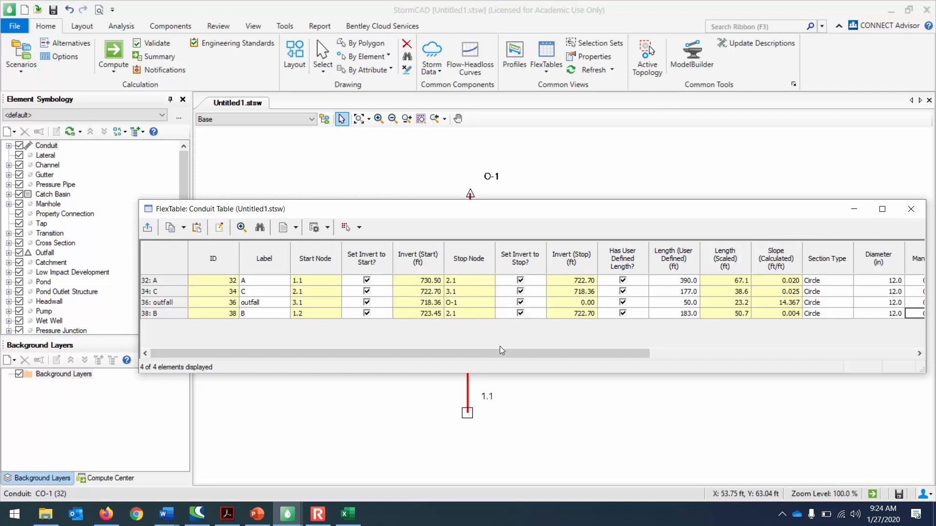
{"action": "left_click_drag", "start_coordinate": [539, 353], "coordinate": [452, 360]}
{"action": "left_click", "coordinate": [219, 229]}
{"action": "left_click_drag", "start_coordinate": [505, 250], "coordinate": [497, 309]}
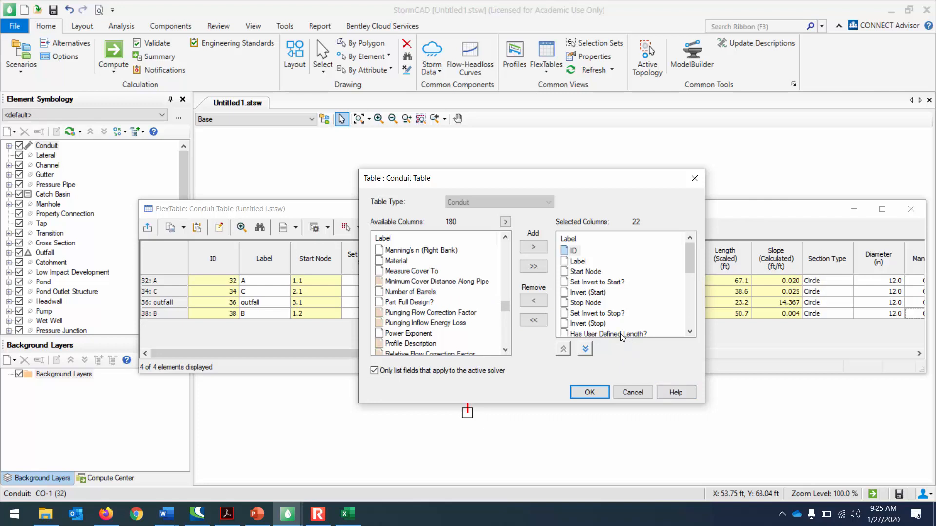
{"action": "scroll", "coordinate": [650, 300], "scroll_direction": "down", "scroll_amount": 4}
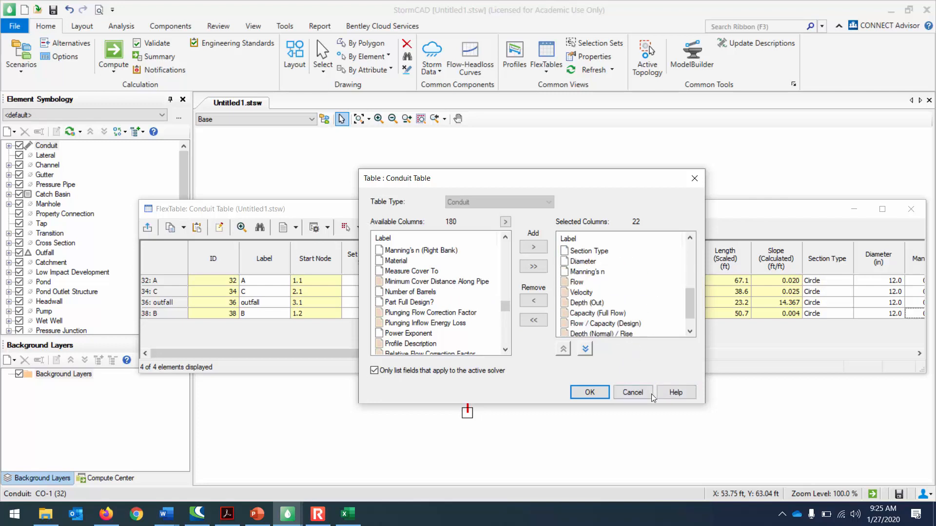
{"action": "left_click", "coordinate": [633, 393]}
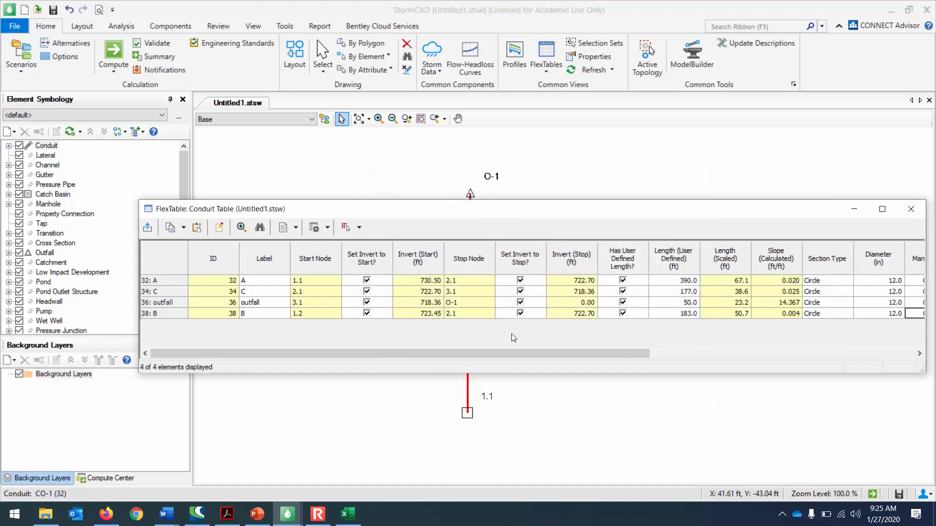
Step: Turn Set Invert to Start off and back on for conduit A, and close the Conduit FlexTable
{"action": "left_click", "coordinate": [366, 281]}
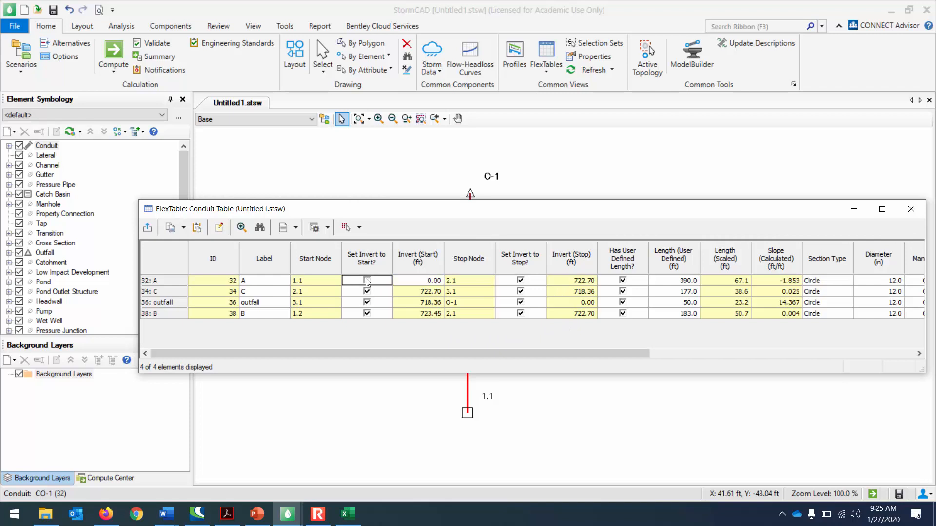
{"action": "left_click", "coordinate": [367, 281]}
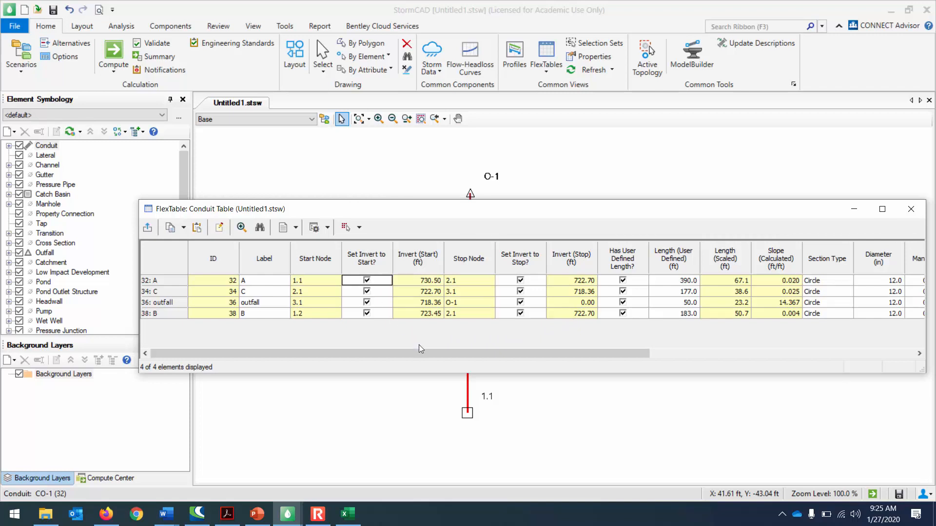
{"action": "left_click_drag", "start_coordinate": [423, 355], "coordinate": [684, 377]}
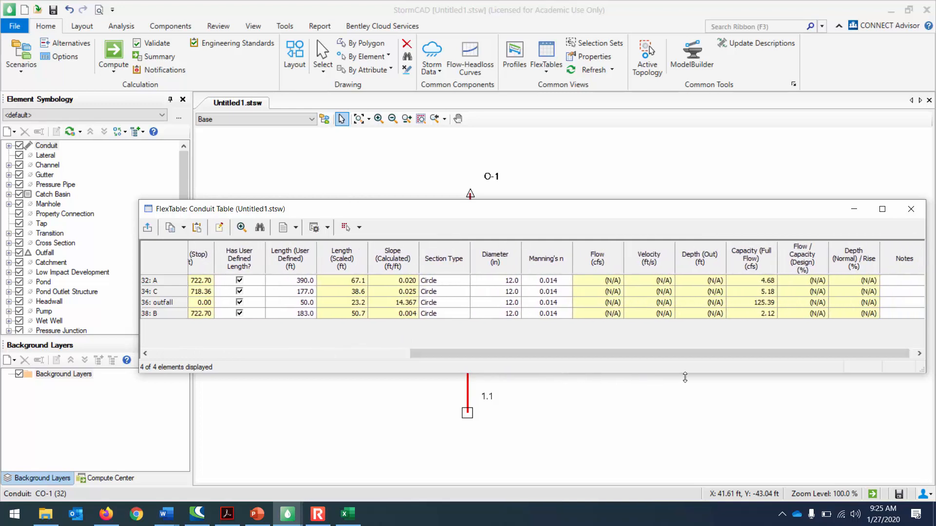
{"action": "left_click", "coordinate": [911, 209]}
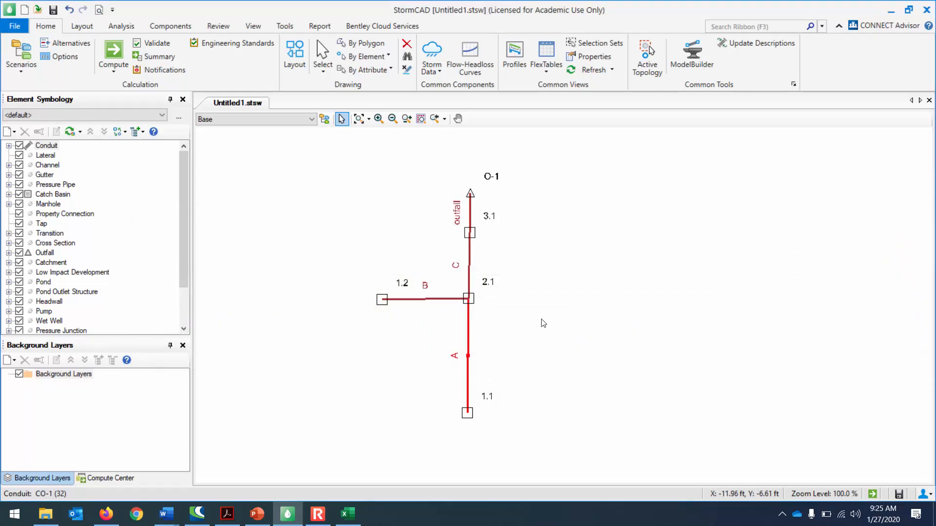
Step: Examine conduit A's properties, particularly its Node Reversal option and start and stop nodes
{"action": "double_click", "coordinate": [467, 331]}
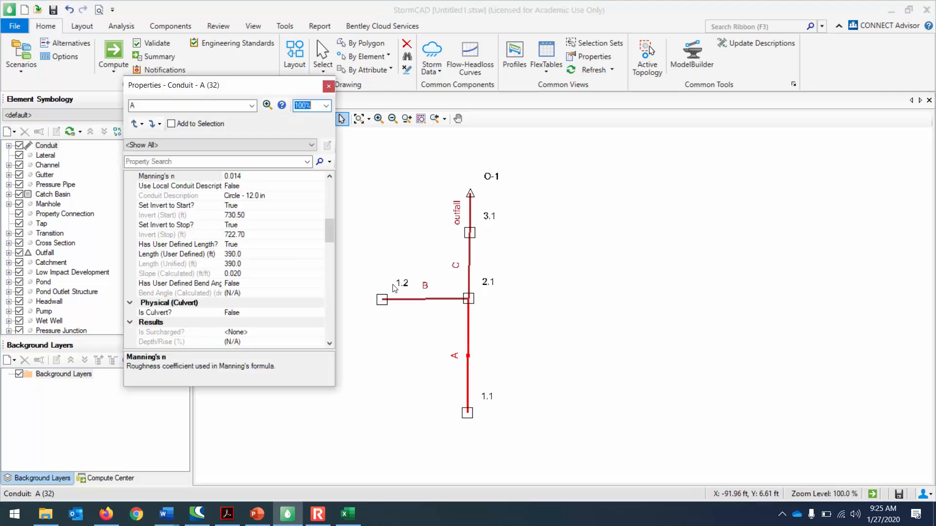
{"action": "left_click_drag", "start_coordinate": [338, 192], "coordinate": [507, 189]}
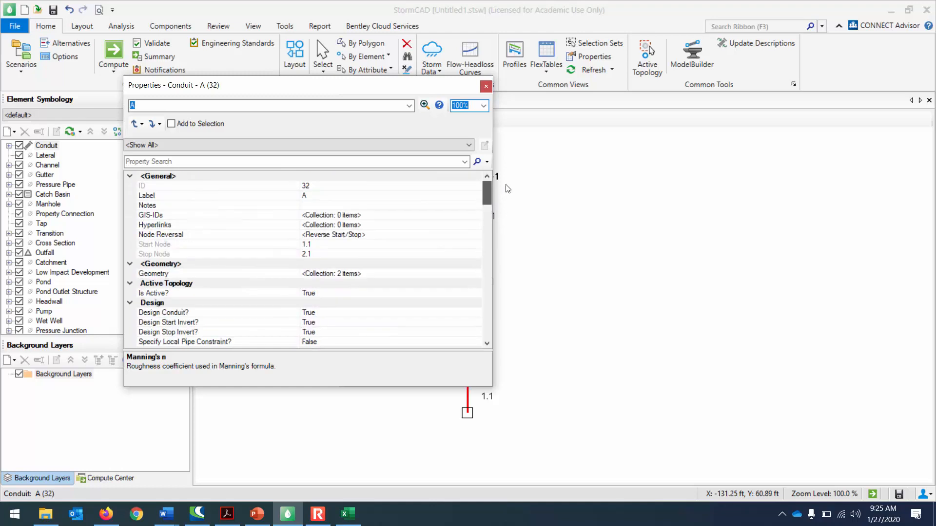
{"action": "left_click", "coordinate": [361, 236]}
{"action": "left_click", "coordinate": [476, 235]}
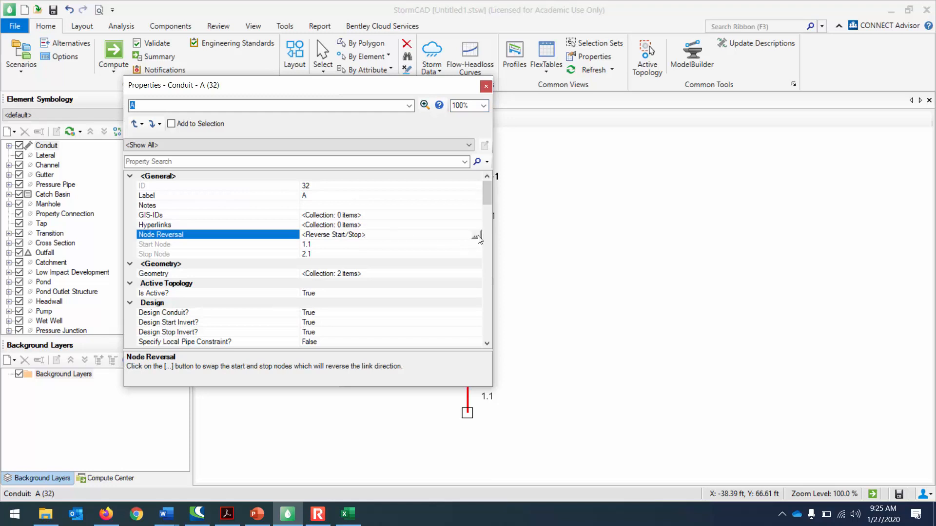
{"action": "mouse_move", "coordinate": [361, 90]}
{"action": "left_mouse_down"}
{"action": "mouse_move", "coordinate": [752, 157]}
{"action": "mouse_move", "coordinate": [775, 149]}
{"action": "left_mouse_up"}
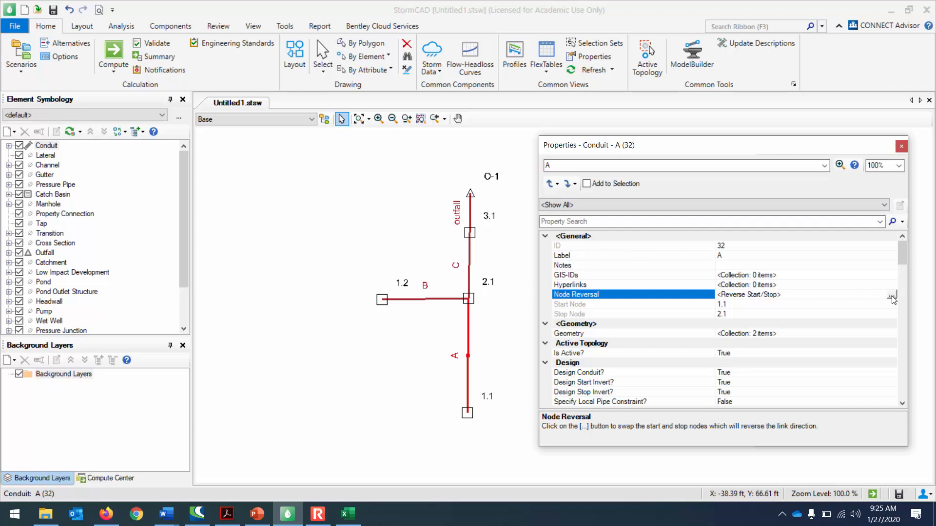
{"action": "left_click", "coordinate": [772, 286]}
{"action": "left_click", "coordinate": [817, 295]}
{"action": "left_click", "coordinate": [891, 296]}
{"action": "left_click", "coordinate": [901, 147]}
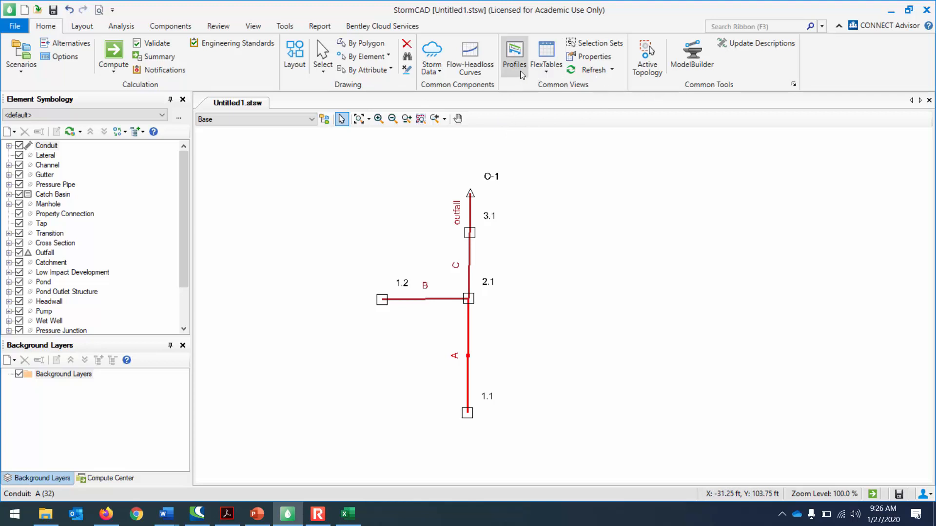
Step: Set the ground elevation of outfall O-1 to 235 ft in the Outfall FlexTable
{"action": "left_click", "coordinate": [548, 75]}
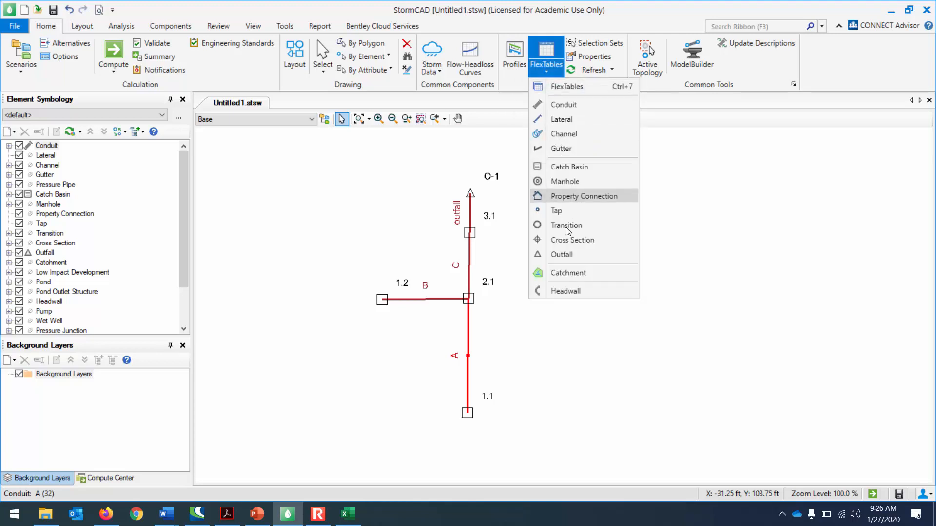
{"action": "left_click", "coordinate": [566, 254]}
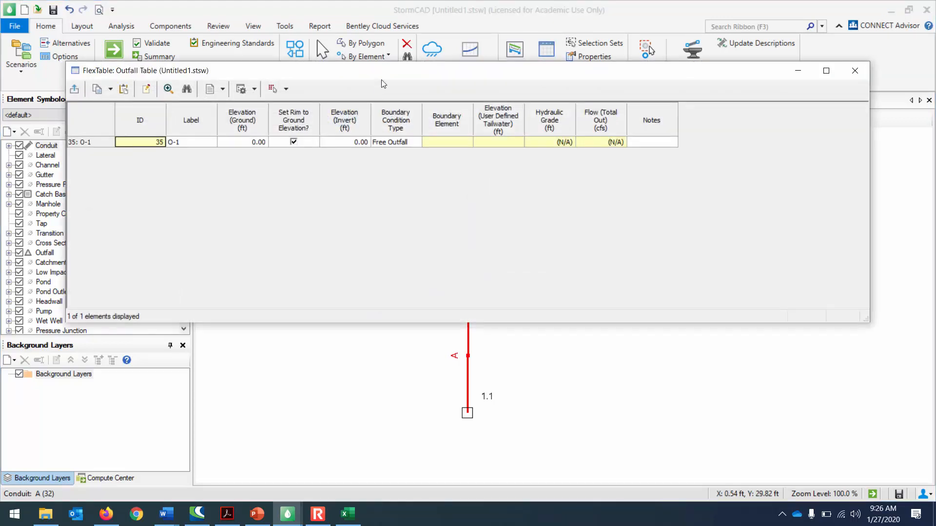
{"action": "mouse_move", "coordinate": [400, 74]}
{"action": "left_mouse_down"}
{"action": "mouse_move", "coordinate": [637, 95]}
{"action": "mouse_move", "coordinate": [715, 142]}
{"action": "mouse_move", "coordinate": [712, 268]}
{"action": "mouse_move", "coordinate": [680, 341]}
{"action": "left_mouse_up"}
{"action": "left_click_drag", "start_coordinate": [676, 347], "coordinate": [673, 347]}
{"action": "left_click", "coordinate": [524, 416]}
{"action": "left_click", "coordinate": [521, 413]}
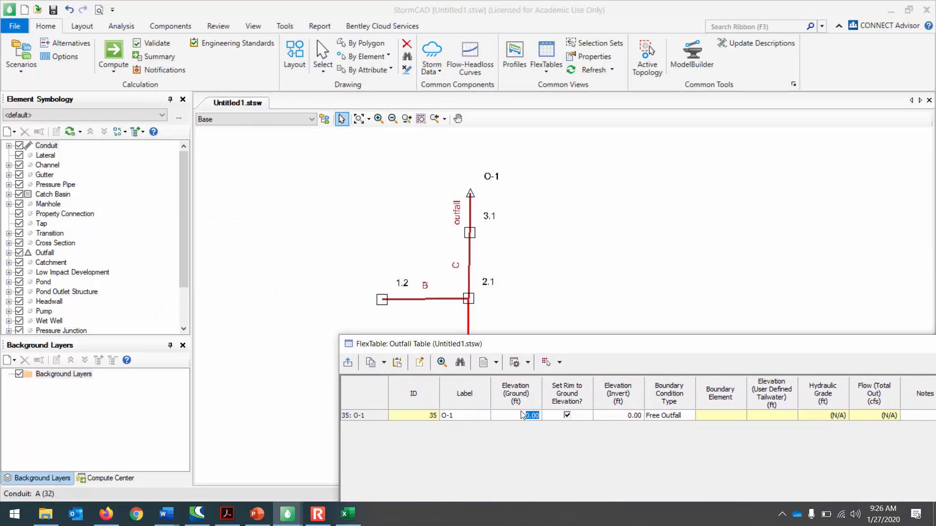
{"action": "key", "text": "Escape"}
{"action": "left_click", "coordinate": [530, 414]}
{"action": "type", "text": "235"}
{"action": "key", "text": "Return"}
Step: Set the invert elevation of outfall O-1 to 710 ft and close the Outfall FlexTable
{"action": "left_click", "coordinate": [623, 418]}
{"action": "left_click", "coordinate": [624, 415]}
{"action": "type", "text": "710"}
{"action": "mouse_move", "coordinate": [609, 347]}
{"action": "left_mouse_down"}
{"action": "mouse_move", "coordinate": [594, 317]}
{"action": "mouse_move", "coordinate": [435, 202]}
{"action": "mouse_move", "coordinate": [374, 171]}
{"action": "left_mouse_up"}
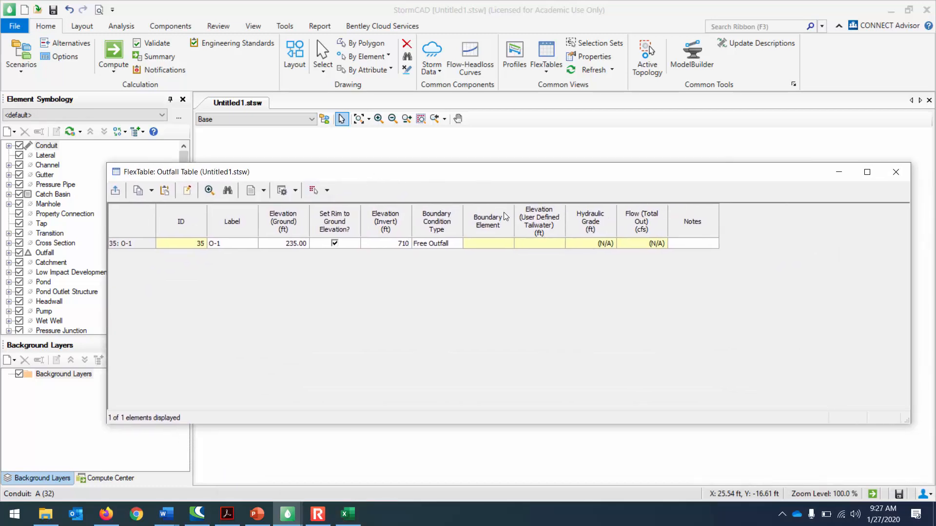
{"action": "left_click", "coordinate": [287, 245]}
{"action": "left_click", "coordinate": [901, 174]}
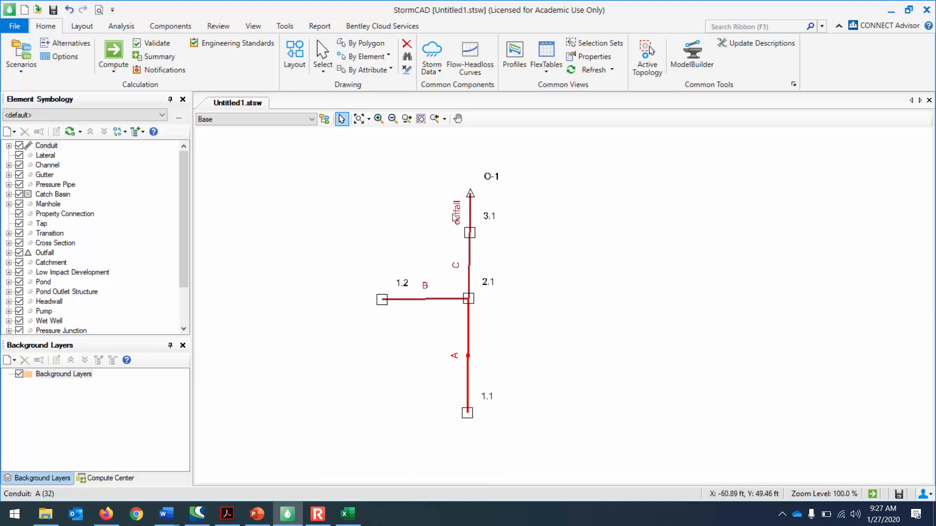
{"action": "left_click", "coordinate": [295, 69]}
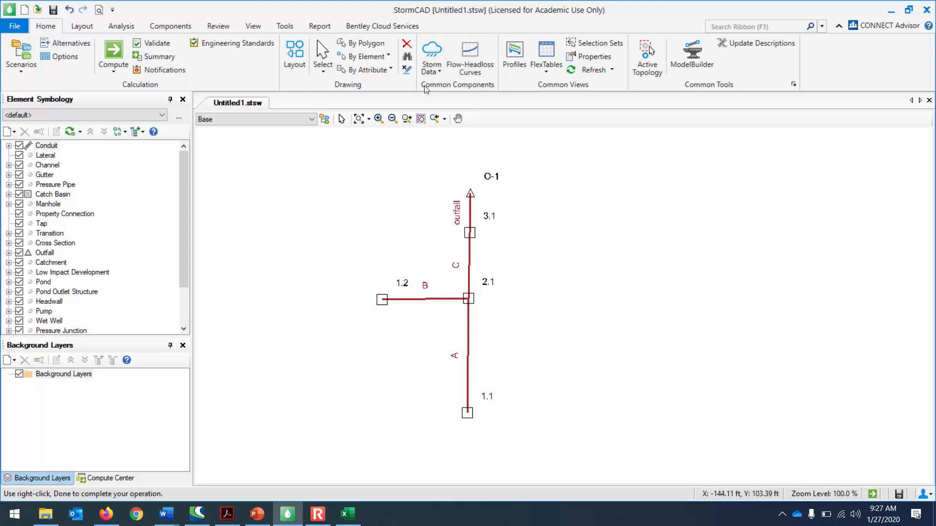
{"action": "right_click", "coordinate": [403, 206]}
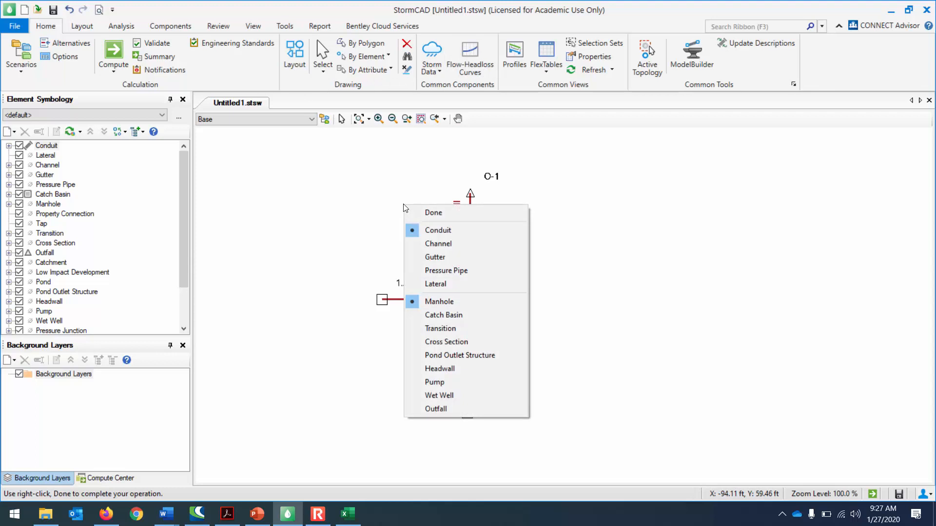
{"action": "left_click", "coordinate": [563, 2]}
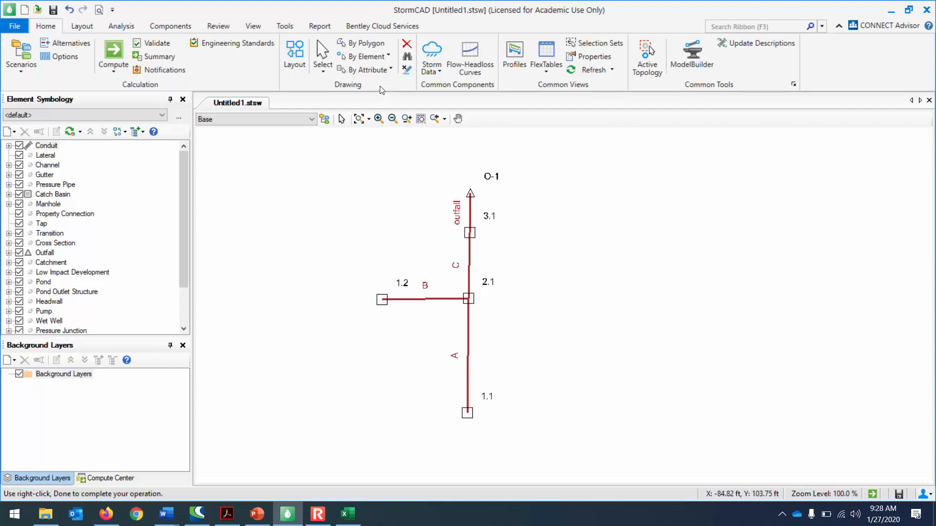
{"action": "key", "text": "Escape"}
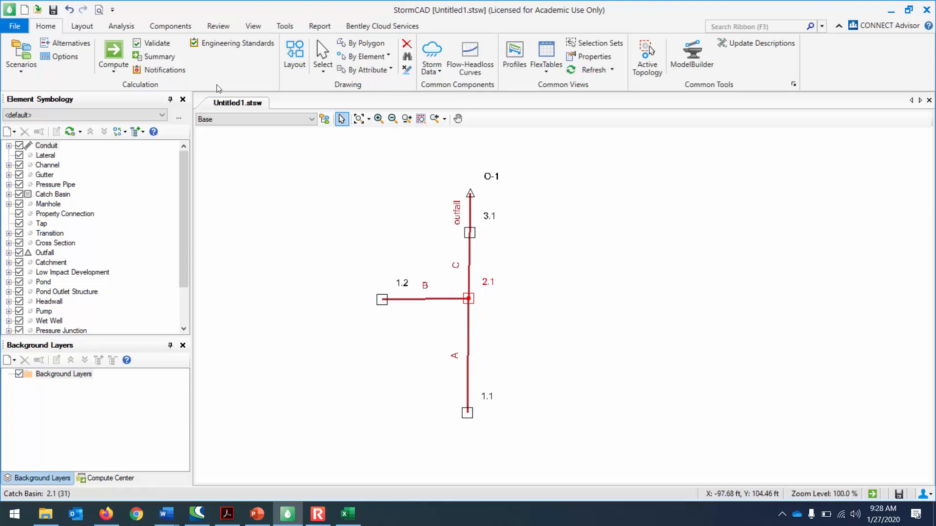
Step: Check the ground, rim and invert elevations in the properties of outfall O-1
{"action": "double_click", "coordinate": [470, 195]}
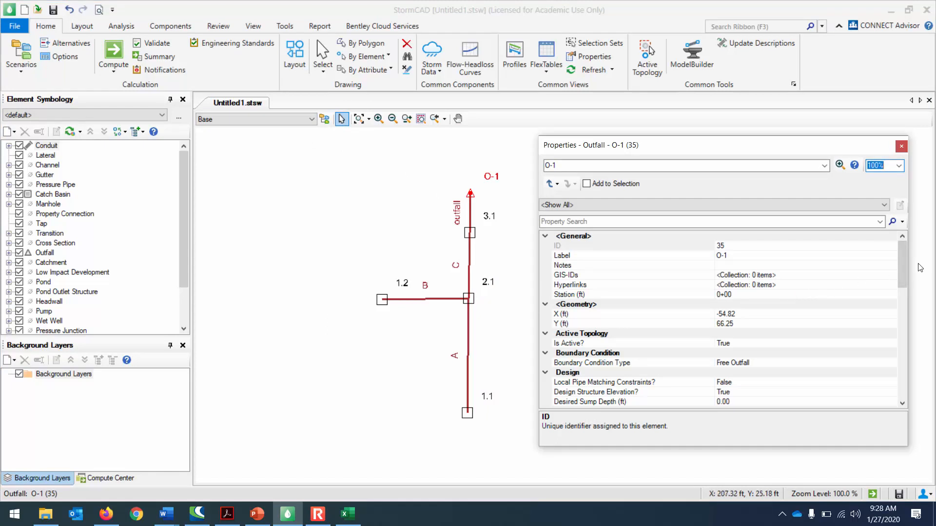
{"action": "left_click_drag", "start_coordinate": [905, 257], "coordinate": [905, 283]}
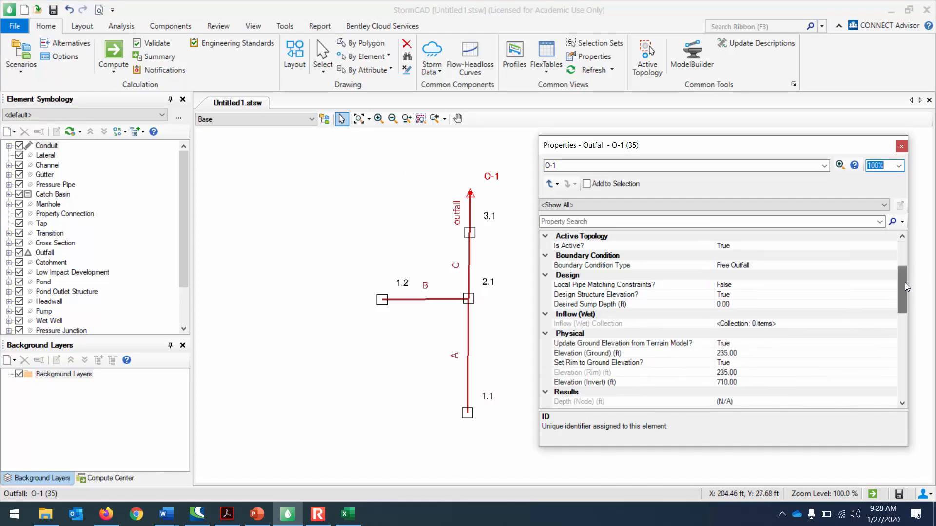
{"action": "left_click", "coordinate": [745, 353]}
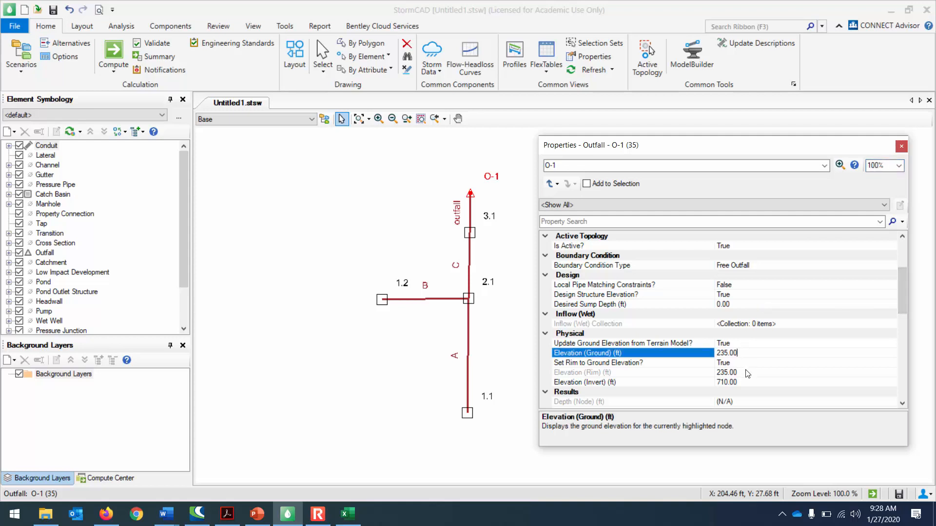
{"action": "left_click", "coordinate": [745, 373]}
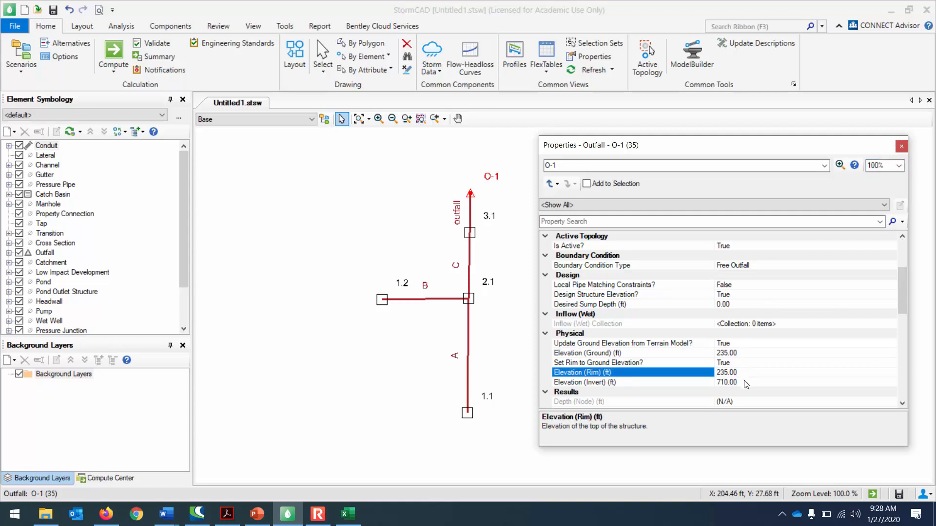
{"action": "left_click", "coordinate": [746, 382]}
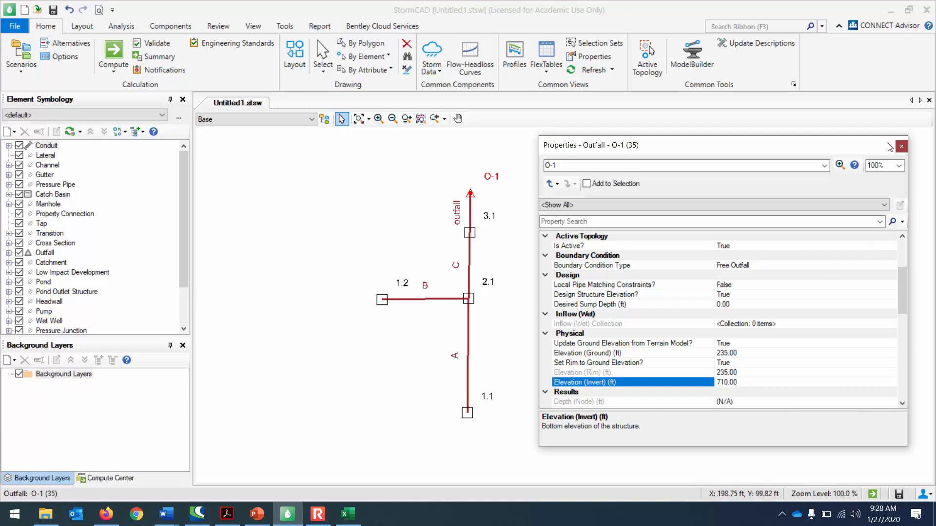
{"action": "left_click", "coordinate": [902, 149]}
Step: Edit the ground elevation of outfall O-1 in the Outfall FlexTable and close the table
{"action": "left_click", "coordinate": [548, 75]}
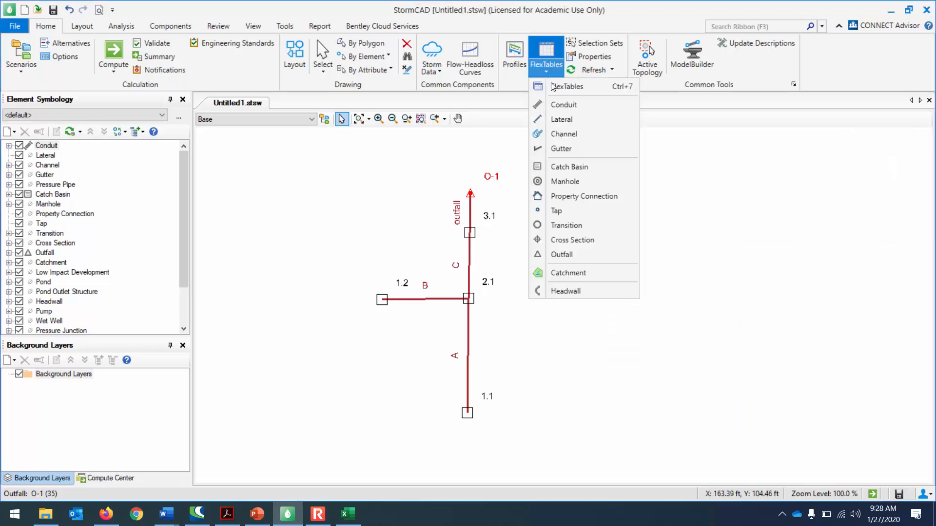
{"action": "left_click", "coordinate": [592, 253]}
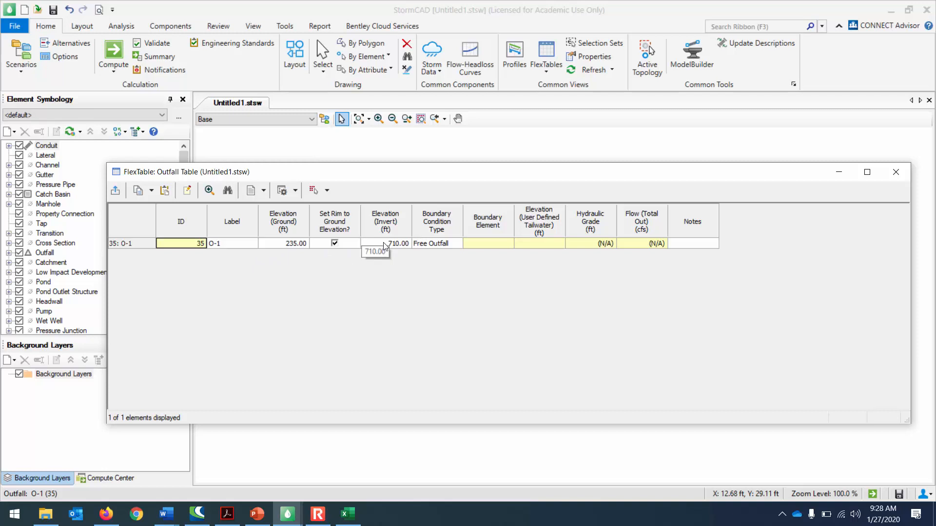
{"action": "left_click", "coordinate": [292, 247]}
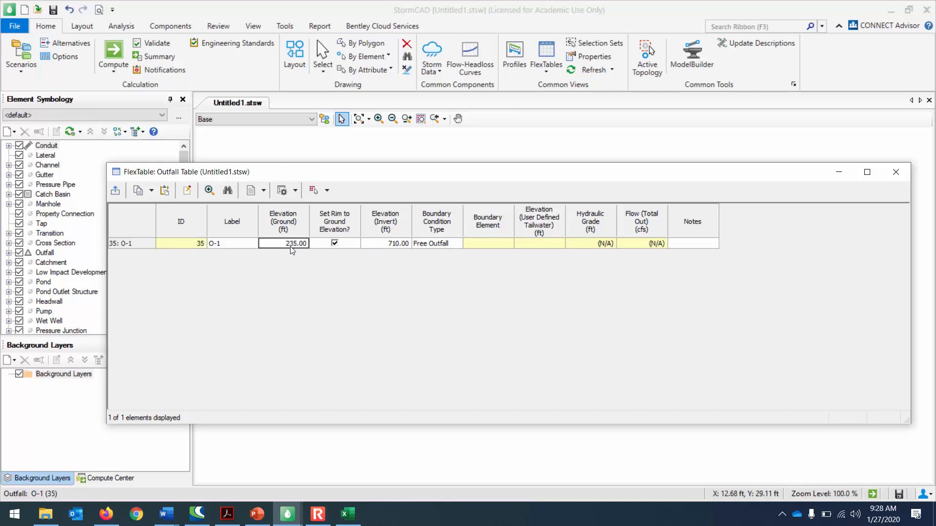
{"action": "left_click", "coordinate": [292, 246]}
{"action": "left_click", "coordinate": [291, 244]}
{"action": "key", "text": "BackSpace"}
{"action": "left_click", "coordinate": [898, 173]}
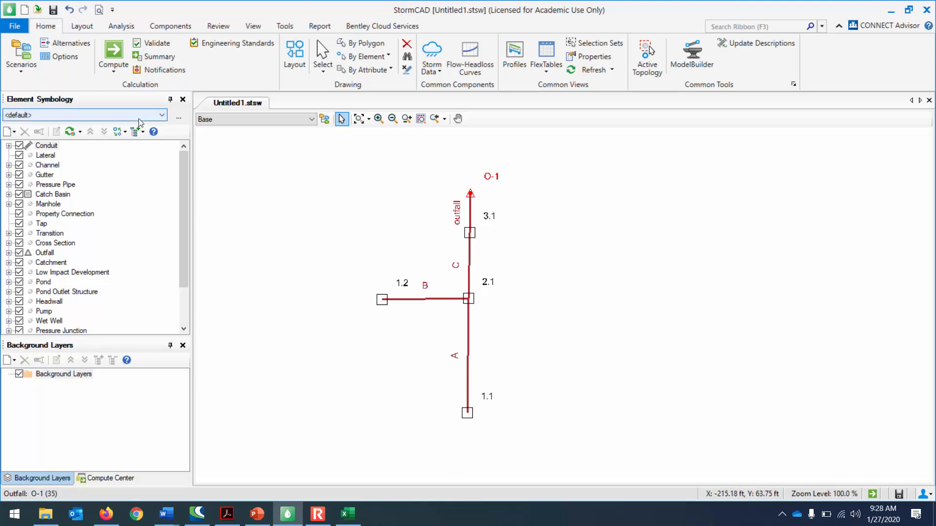
{"action": "left_click", "coordinate": [84, 26]}
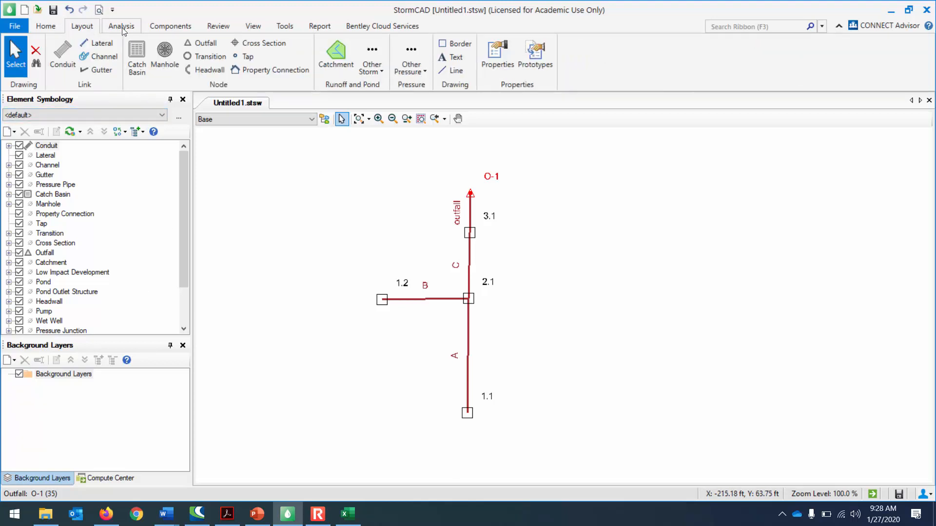
{"action": "left_click", "coordinate": [339, 48]}
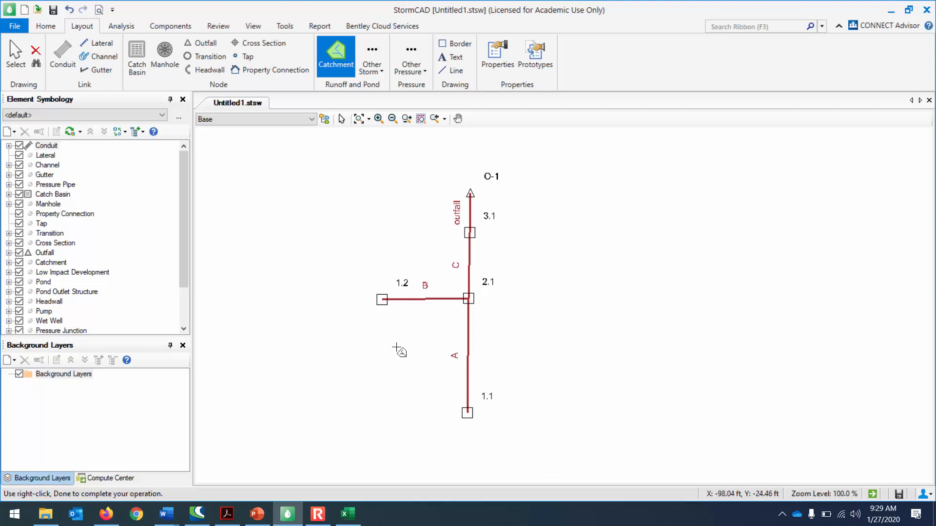
{"action": "left_click", "coordinate": [404, 372]}
{"action": "left_click", "coordinate": [419, 457]}
{"action": "left_click", "coordinate": [566, 477]}
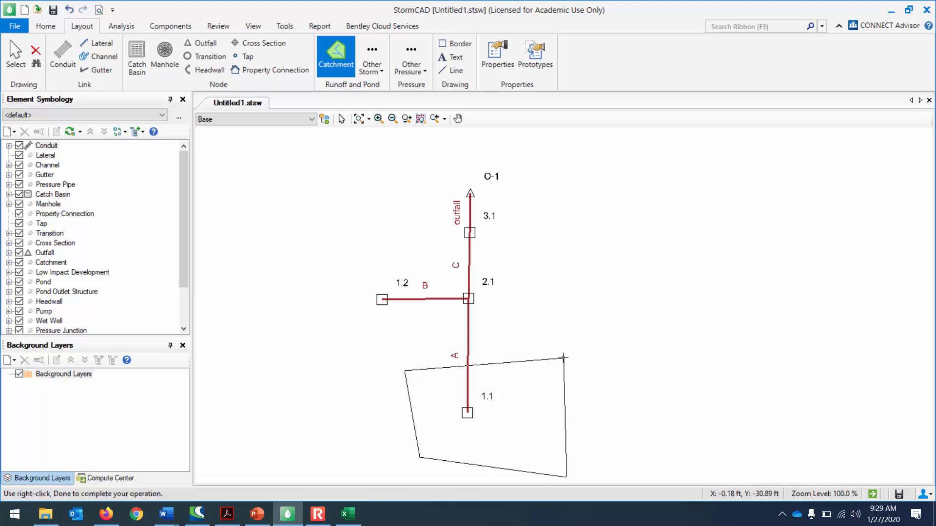
{"action": "left_click", "coordinate": [551, 354]}
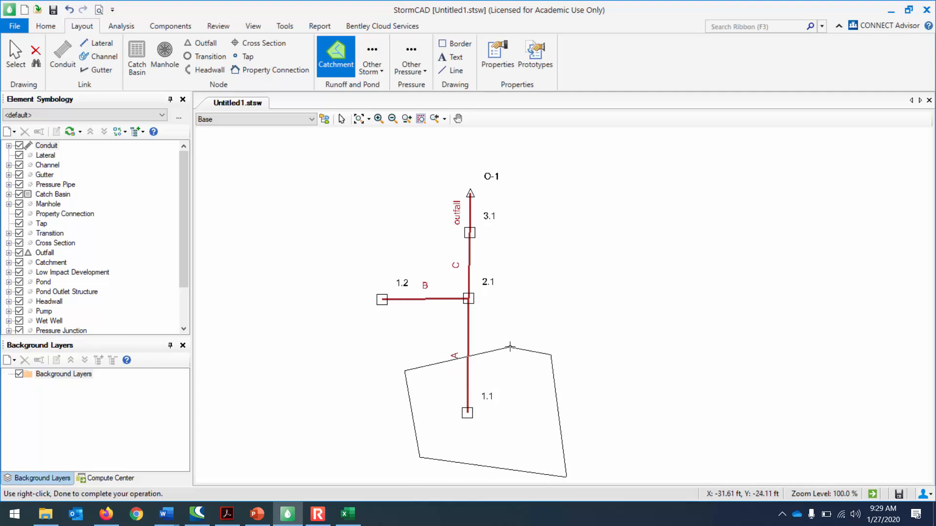
{"action": "key", "text": "Escape"}
Step: Draw a four-sided catchment polygon enclosing catch basin 1.1
{"action": "left_click", "coordinate": [420, 381]}
{"action": "left_click", "coordinate": [427, 468]}
{"action": "left_click", "coordinate": [545, 470]}
{"action": "right_click", "coordinate": [529, 342]}
{"action": "left_click", "coordinate": [542, 347]}
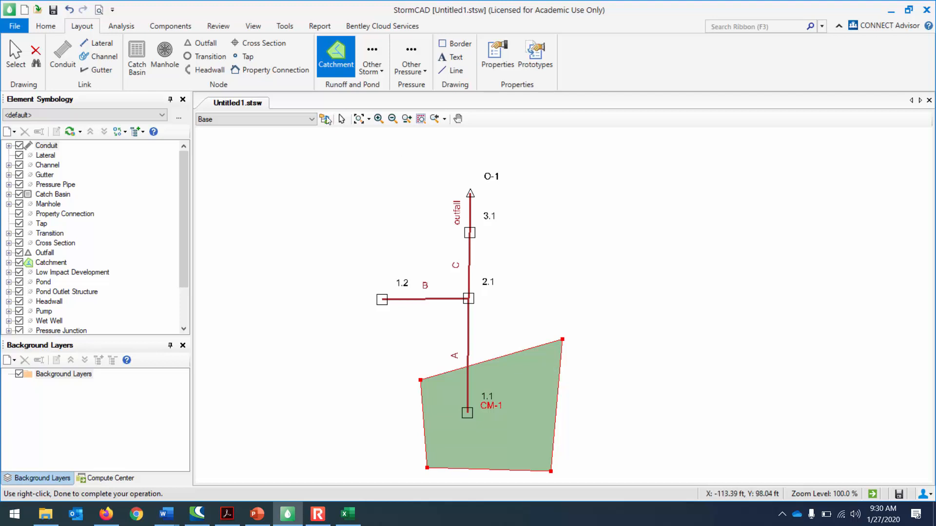
{"action": "left_click", "coordinate": [45, 30]}
{"action": "left_click", "coordinate": [82, 27]}
Step: Draw a catchment polygon at catch basin 1.2, beside the upstream end of conduit B
{"action": "left_click", "coordinate": [343, 270]}
{"action": "left_click", "coordinate": [341, 362]}
{"action": "left_click", "coordinate": [437, 344]}
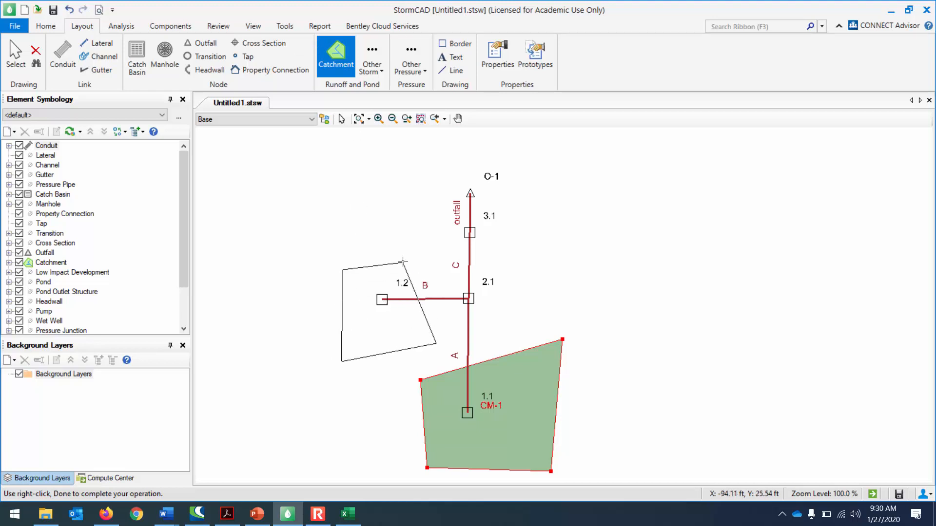
{"action": "right_click", "coordinate": [405, 242]}
{"action": "left_click", "coordinate": [433, 250]}
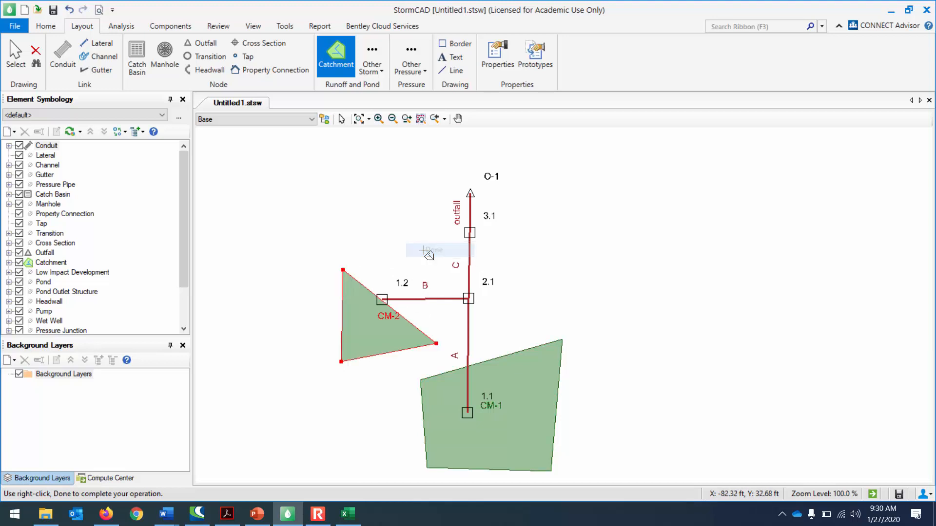
Step: Draw a catchment polygon enclosing catch basin 2.1 at the junction of conduits A, B and C
{"action": "left_click", "coordinate": [519, 275]}
{"action": "left_click", "coordinate": [491, 339]}
{"action": "left_click", "coordinate": [426, 321]}
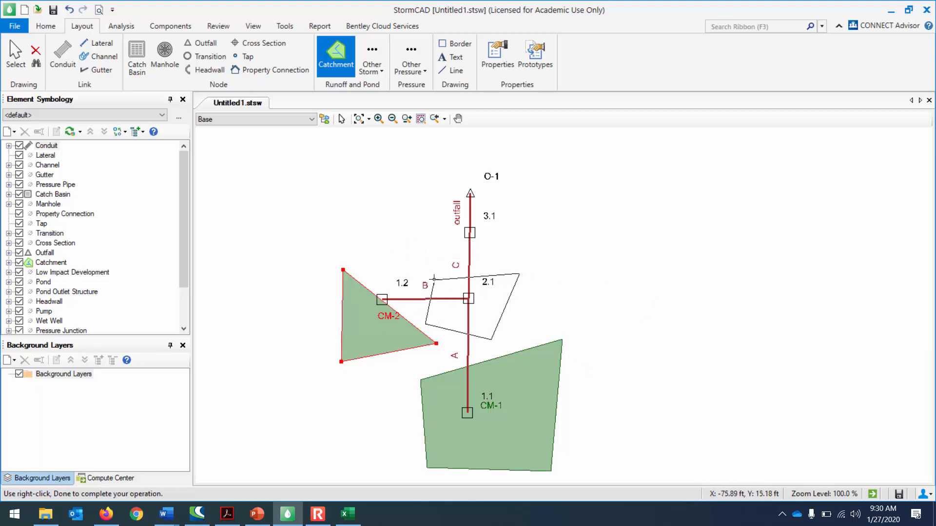
{"action": "right_click", "coordinate": [443, 251]}
{"action": "left_click", "coordinate": [481, 263]}
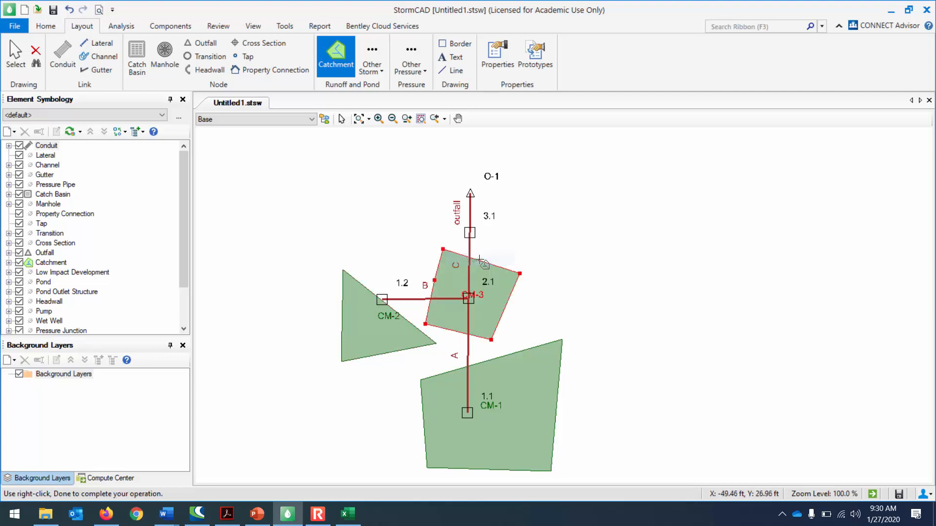
Step: Draw a six-point catchment polygon enclosing catch basin 3.1, just upstream of outfall O-1
{"action": "left_click", "coordinate": [500, 243]}
{"action": "left_click", "coordinate": [523, 212]}
{"action": "left_click", "coordinate": [461, 203]}
{"action": "left_click", "coordinate": [388, 208]}
{"action": "left_click", "coordinate": [380, 256]}
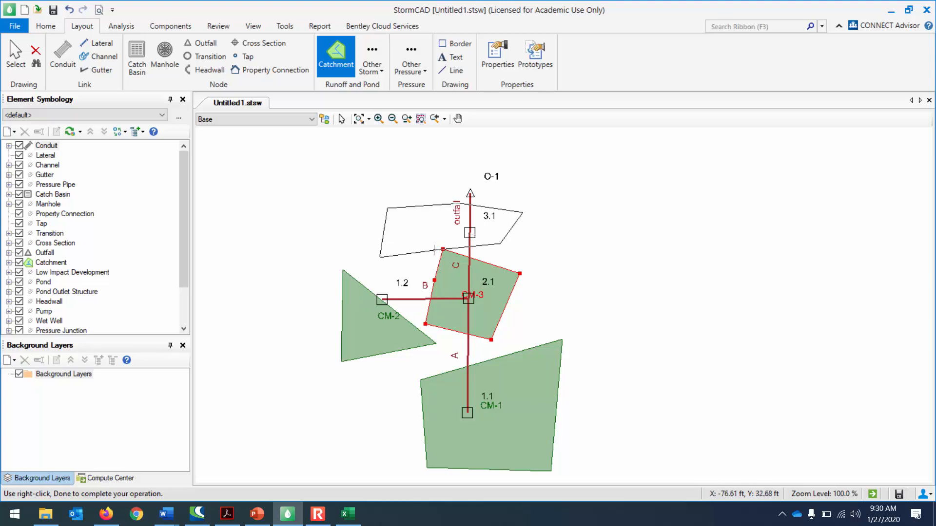
{"action": "left_click", "coordinate": [432, 236]}
{"action": "right_click", "coordinate": [444, 241]}
{"action": "left_click", "coordinate": [475, 249]}
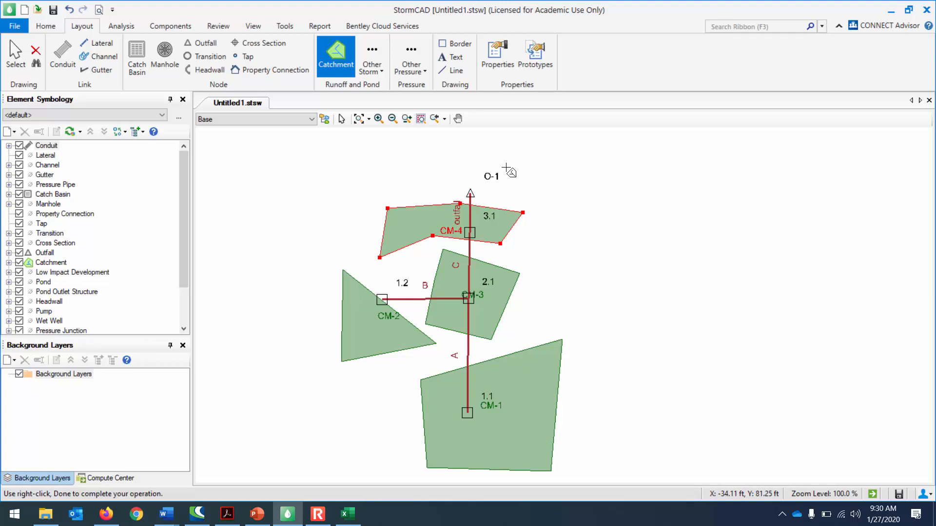
Step: Check the catchment areas, C-values and times of concentration in the Word design example, and return to StormCAD
{"action": "left_click", "coordinate": [166, 514]}
{"action": "left_click", "coordinate": [231, 478]}
{"action": "scroll", "coordinate": [560, 292], "scroll_direction": "up", "scroll_amount": 5}
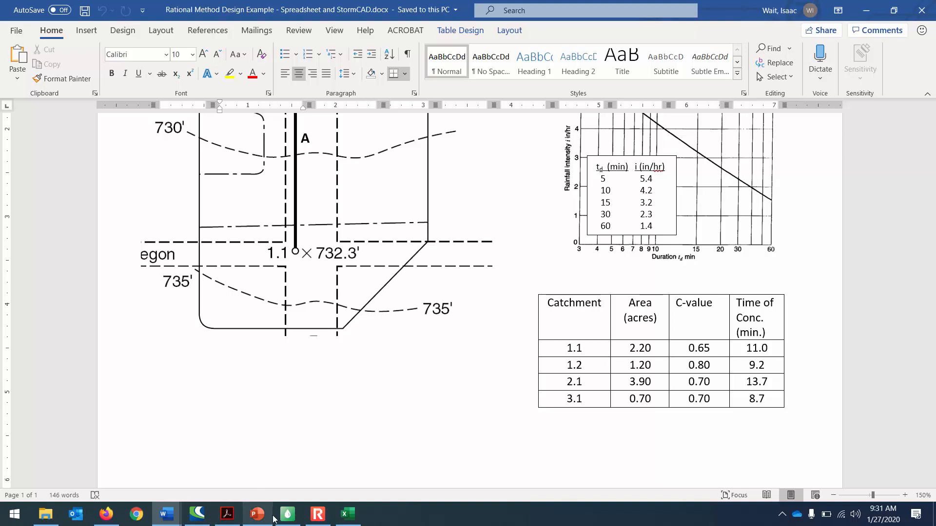
{"action": "left_click", "coordinate": [288, 514]}
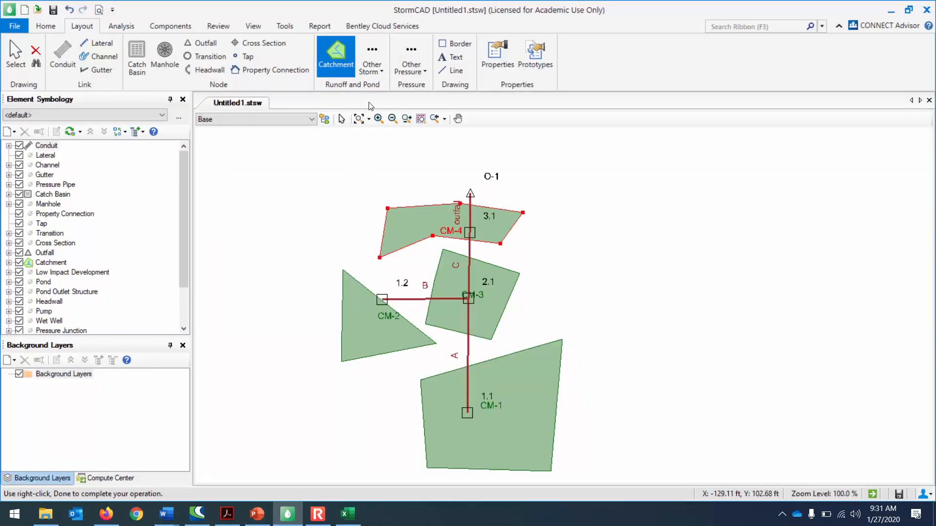
Step: Open the Catchment FlexTable, then shrink and move it so the network drawing stays in view
{"action": "left_click", "coordinate": [45, 26]}
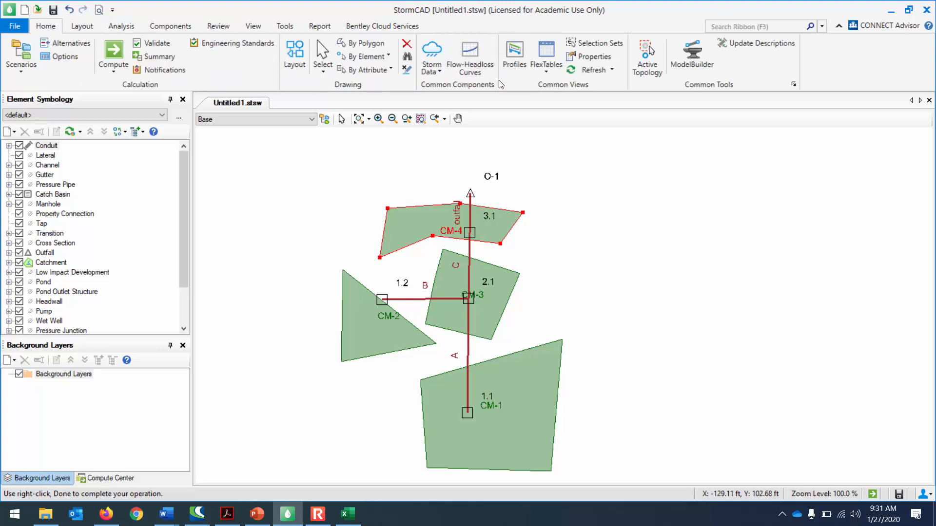
{"action": "left_click", "coordinate": [549, 74]}
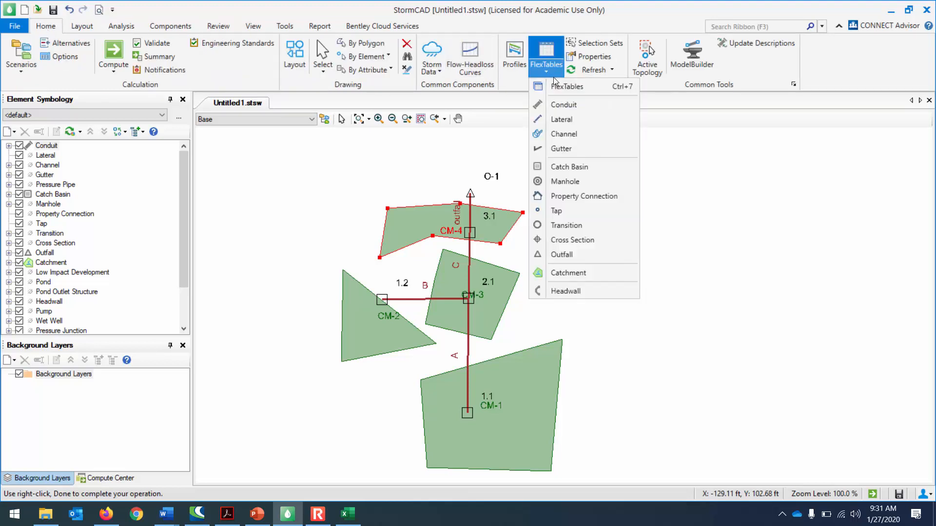
{"action": "left_click", "coordinate": [587, 272]}
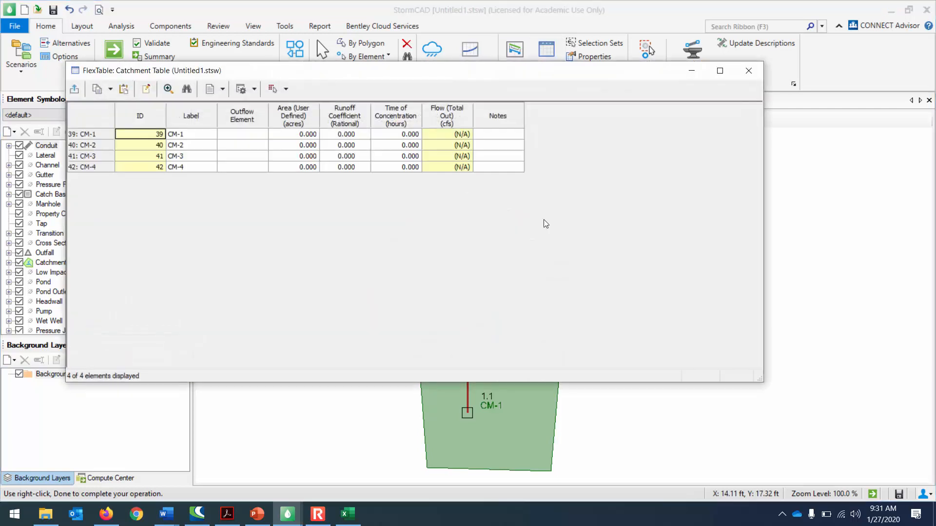
{"action": "left_click_drag", "start_coordinate": [236, 76], "coordinate": [548, 86]}
{"action": "left_click_drag", "start_coordinate": [582, 390], "coordinate": [598, 212]}
{"action": "left_click_drag", "start_coordinate": [612, 80], "coordinate": [488, 35]}
Step: Label catchments CM-1 to CM-4 as 1.1, 1.2, 2.1 and 3.1 in the Catchment FlexTable
{"action": "left_click", "coordinate": [382, 100]}
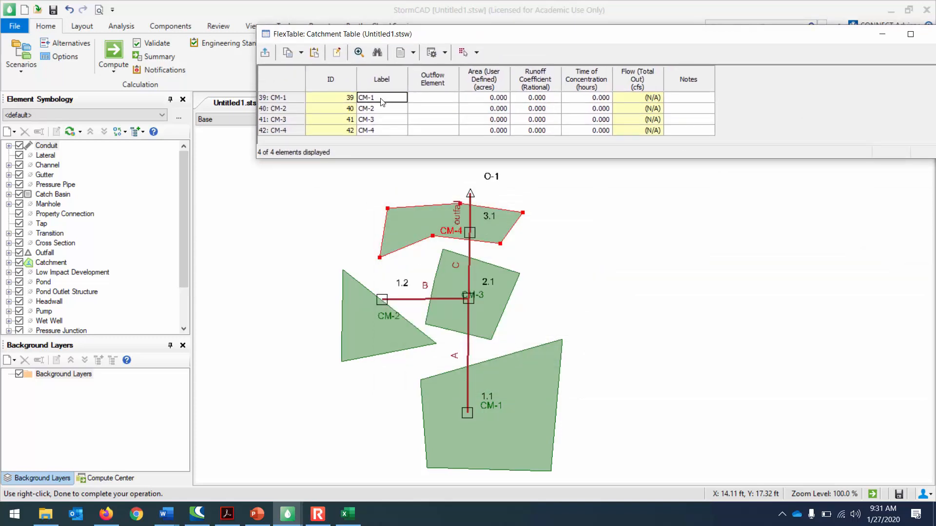
{"action": "left_click", "coordinate": [381, 100]}
{"action": "type", "text": "1.1"}
{"action": "key", "text": "Return"}
{"action": "type", "text": "1.2"}
{"action": "key", "text": "Return"}
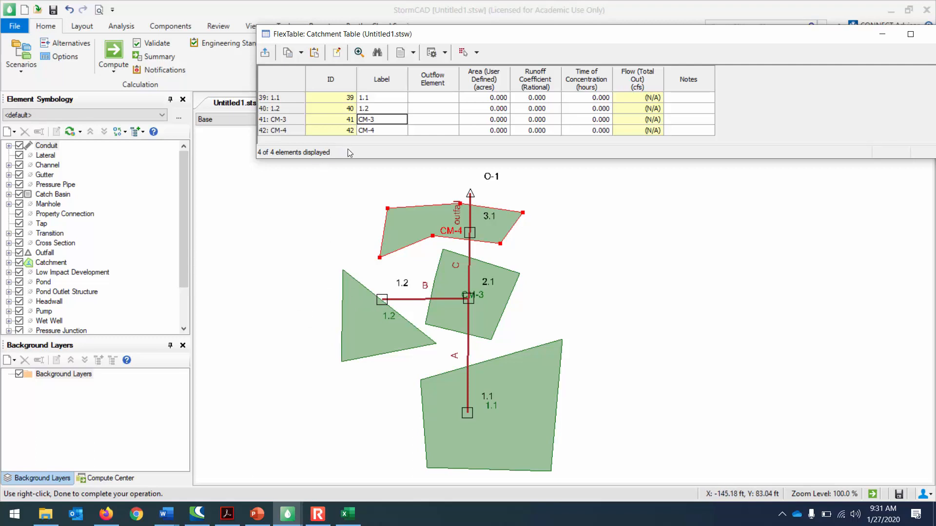
{"action": "type", "text": "2.1"}
{"action": "key", "text": "Return"}
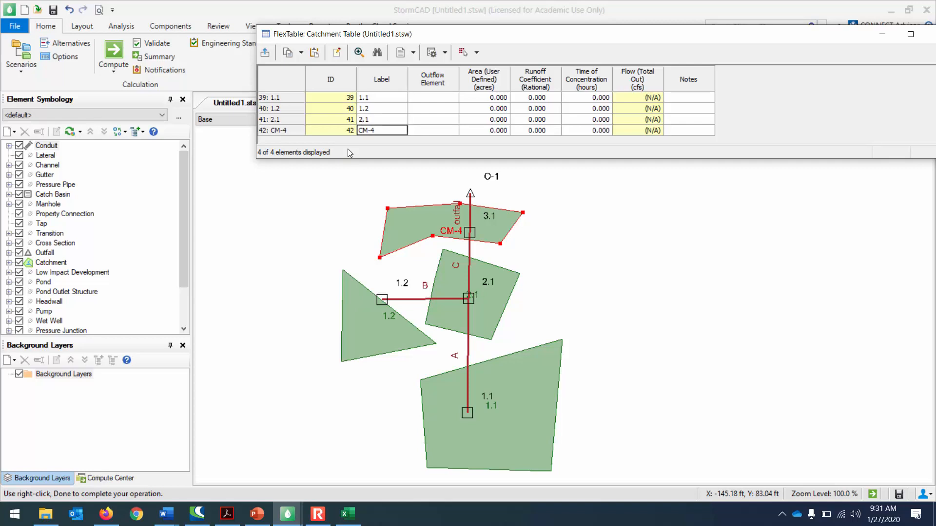
{"action": "type", "text": "3.1"}
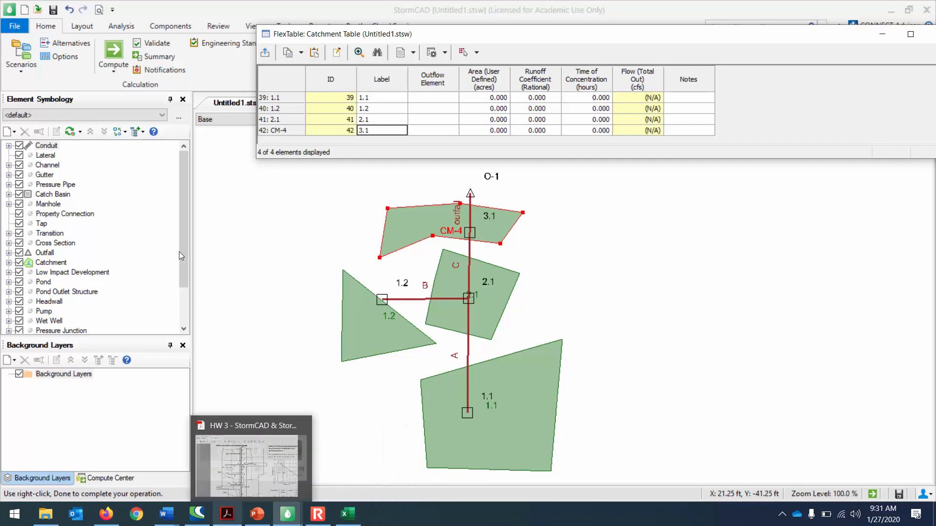
Step: Set the user-defined areas of catchments 1.1, 1.2, 2.1 and 3.1 to 2.2, 1.2, 3.9 and 0.7 acres
{"action": "left_click", "coordinate": [498, 100]}
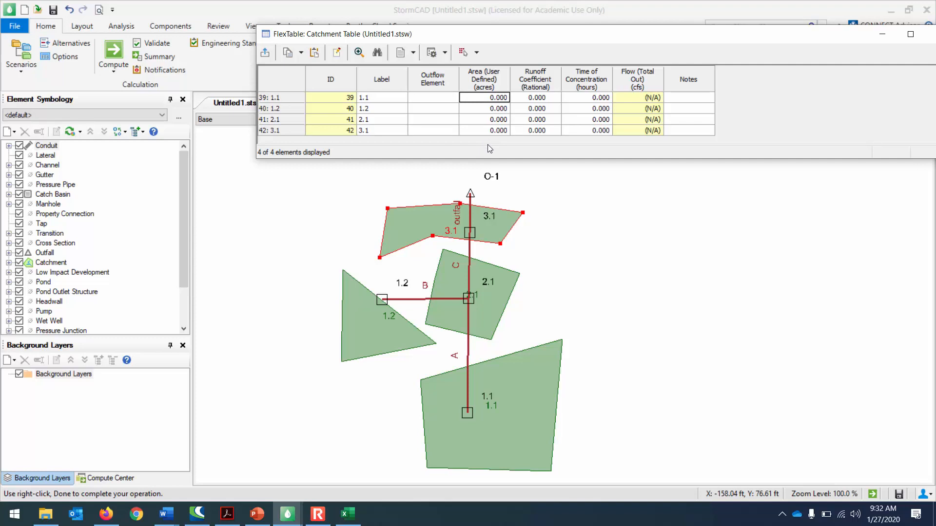
{"action": "type", "text": "2.2"}
{"action": "key", "text": "Return"}
{"action": "type", "text": "1.2"}
{"action": "key", "text": "Return"}
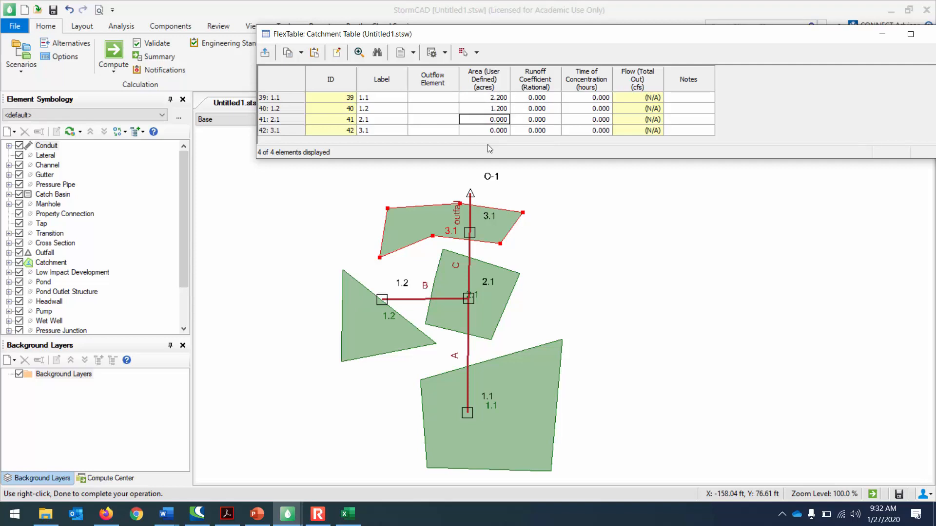
{"action": "type", "text": "3.9"}
{"action": "key", "text": "Return"}
{"action": "type", "text": "0.7"}
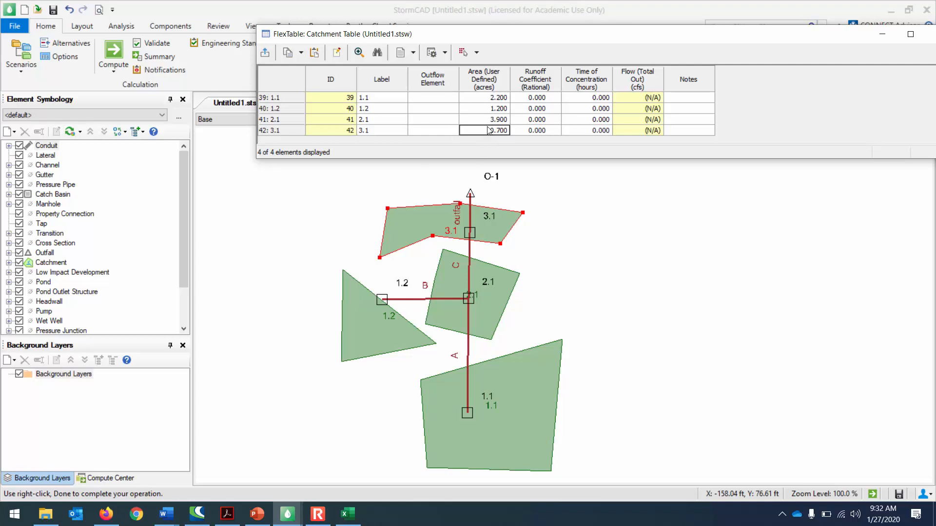
Step: Set the rational runoff coefficients of catchments 1.1, 1.2, 2.1 and 3.1 to 0.65, 0.8, 0.7 and 0.7
{"action": "left_click", "coordinate": [530, 97]}
{"action": "type", "text": ".65"}
{"action": "key", "text": "Return"}
{"action": "type", "text": ".8"}
{"action": "key", "text": "Return"}
{"action": "type", "text": ".7"}
{"action": "key", "text": "Return"}
{"action": "type", "text": "."}
{"action": "key", "text": "Return"}
Step: Change the Time of Concentration column's unit to min with a display precision of 1
{"action": "left_click", "coordinate": [577, 97]}
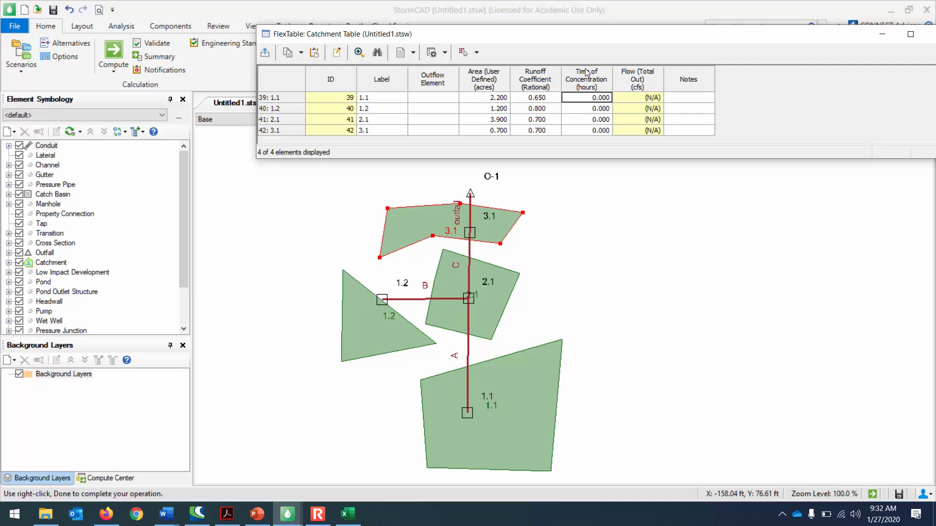
{"action": "right_click", "coordinate": [586, 76]}
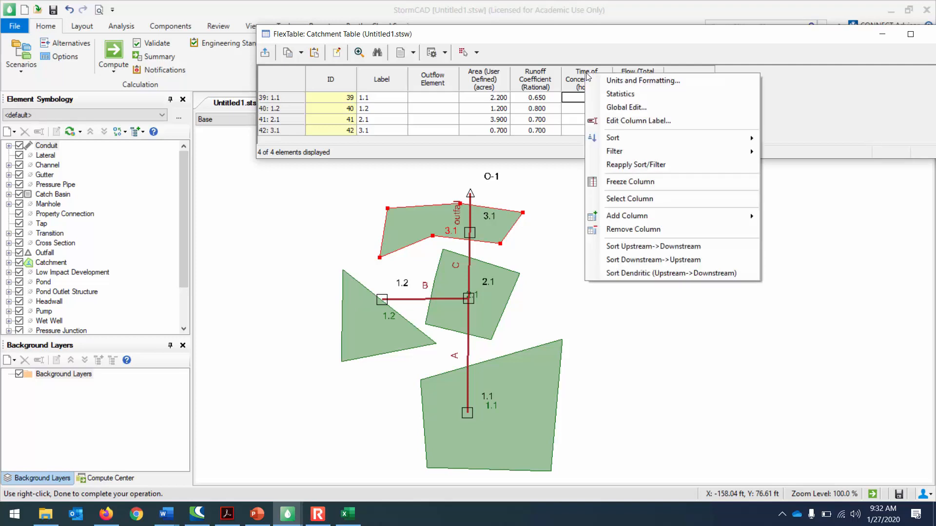
{"action": "left_click", "coordinate": [637, 84]}
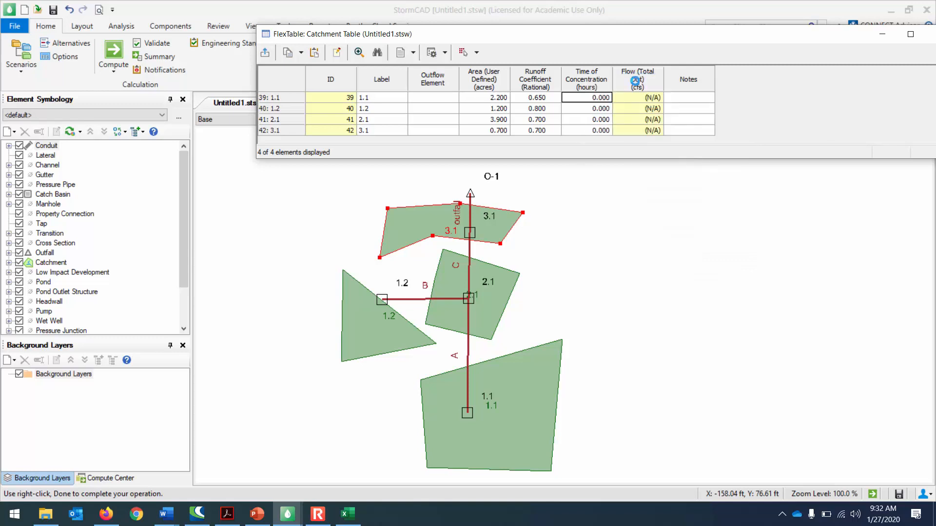
{"action": "left_click", "coordinate": [611, 93]}
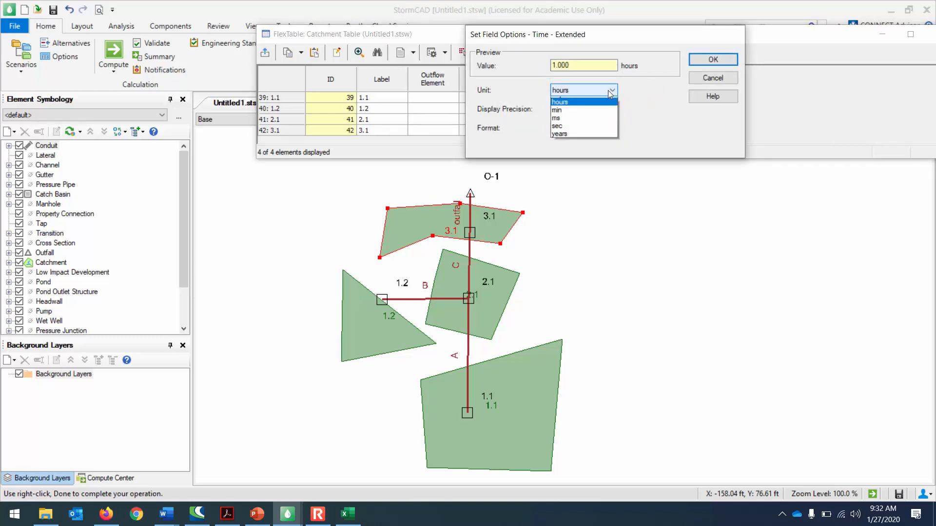
{"action": "left_click", "coordinate": [589, 116]}
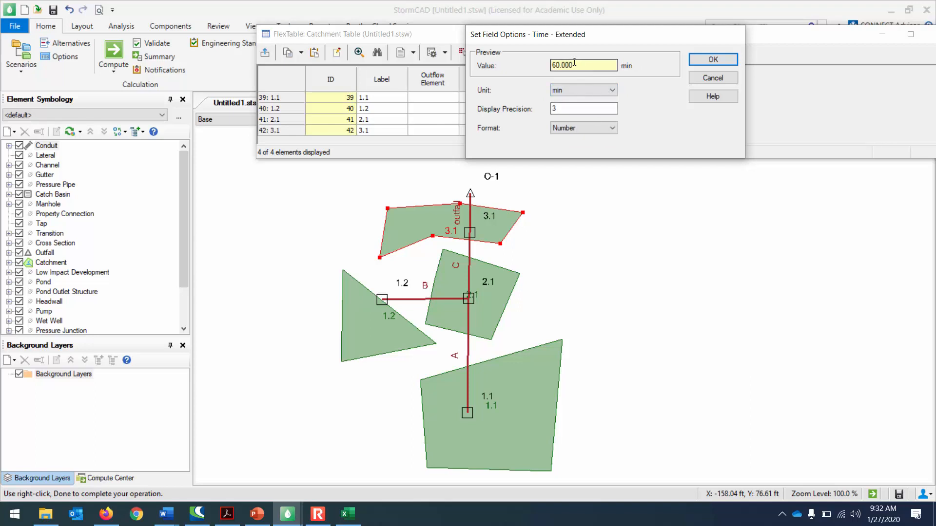
{"action": "left_click_drag", "start_coordinate": [566, 108], "coordinate": [531, 114]}
{"action": "type", "text": "1"}
{"action": "left_click", "coordinate": [710, 60]}
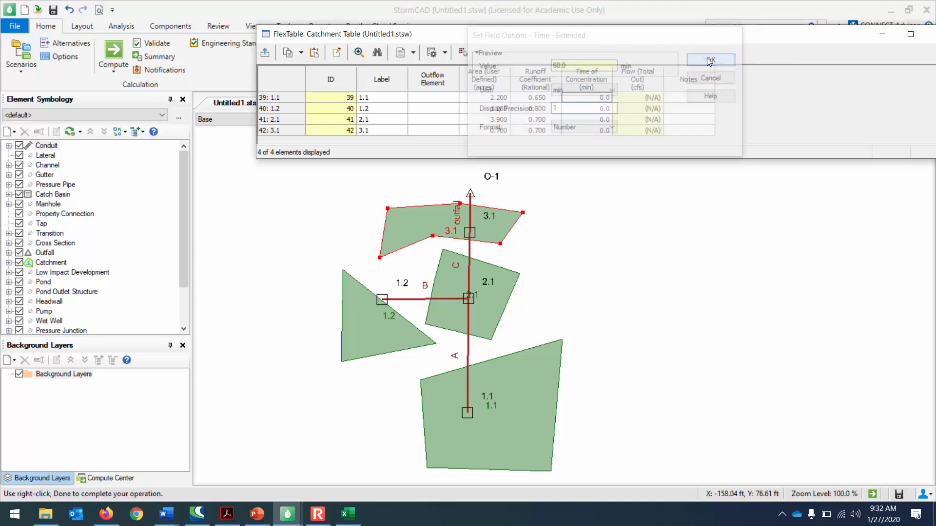
Step: Set the times of concentration of catchments 1.1, 1.2, 2.1 and 3.1 to 11, 9.2, 13.7 and 8.7 min
{"action": "left_click", "coordinate": [595, 99]}
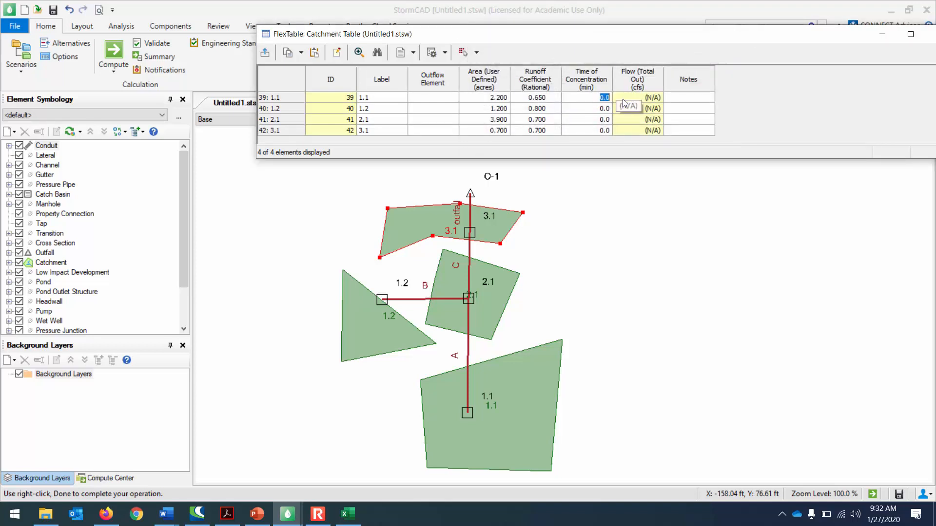
{"action": "type", "text": "11"}
{"action": "key", "text": "Return"}
{"action": "type", "text": "9.2"}
{"action": "key", "text": "Return"}
{"action": "type", "text": "13.7"}
{"action": "key", "text": "Return"}
{"action": "type", "text": "8.7"}
{"action": "key", "text": "Return"}
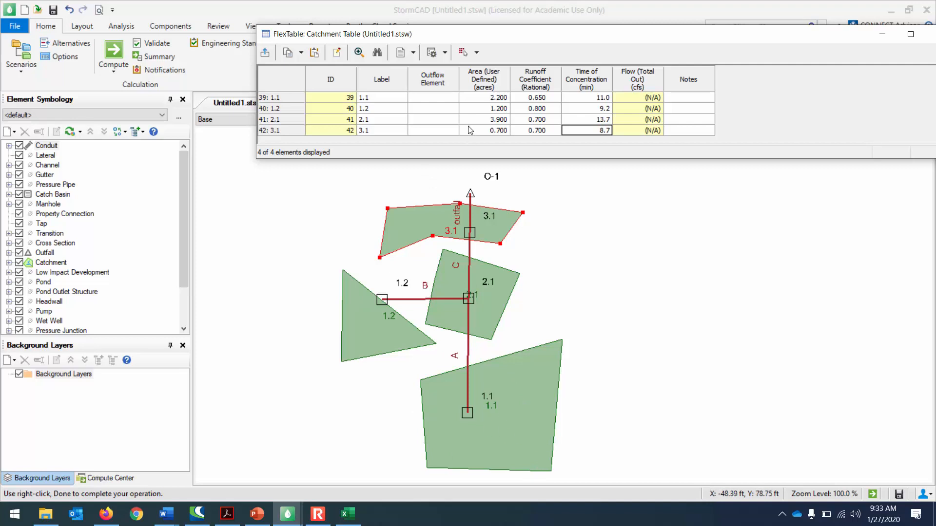
Step: Set the outflow element of catchment 1.1 to catch basin 1.1 by picking it in the drawing
{"action": "left_click", "coordinate": [452, 99]}
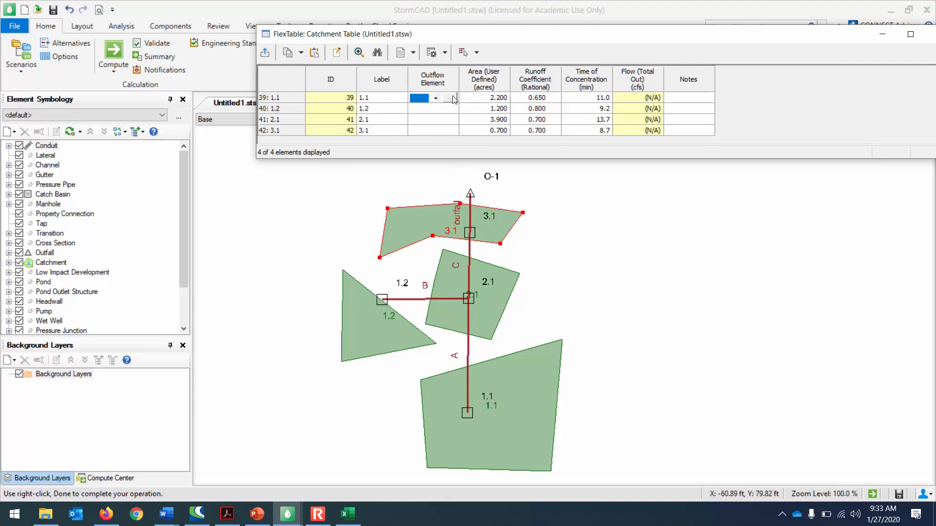
{"action": "left_click", "coordinate": [450, 98]}
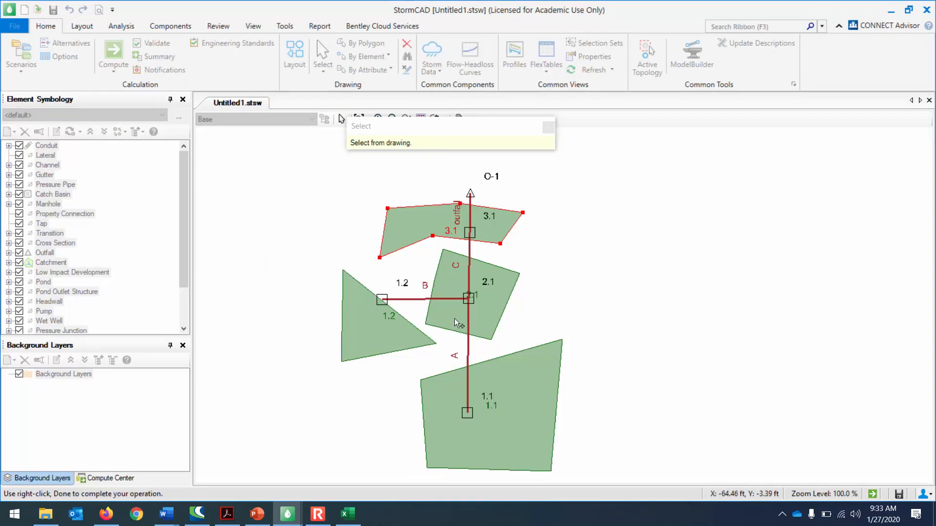
{"action": "left_click", "coordinate": [467, 414]}
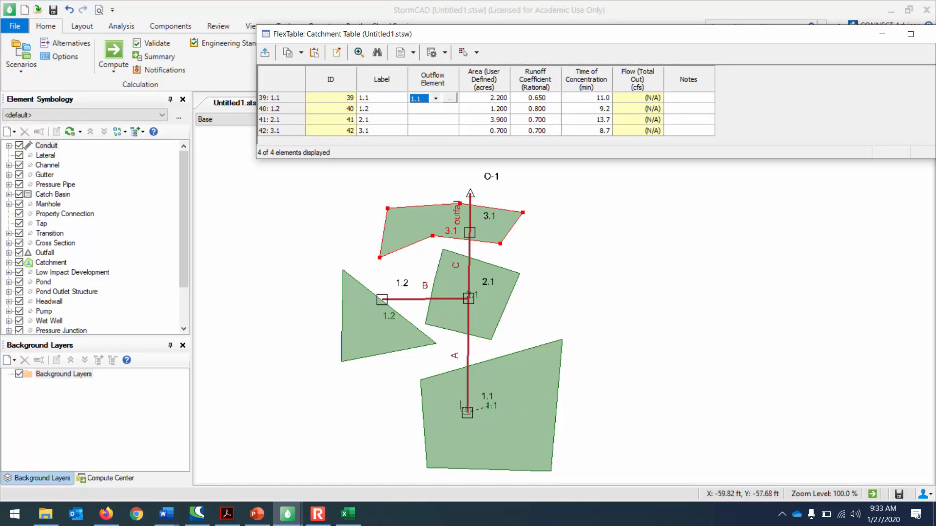
Step: Set the outflow elements of catchments 1.2, 2.1 and 3.1 to catch basins 1.2, 2.1 and 3.1 by picking them in the drawing
{"action": "left_click", "coordinate": [450, 111]}
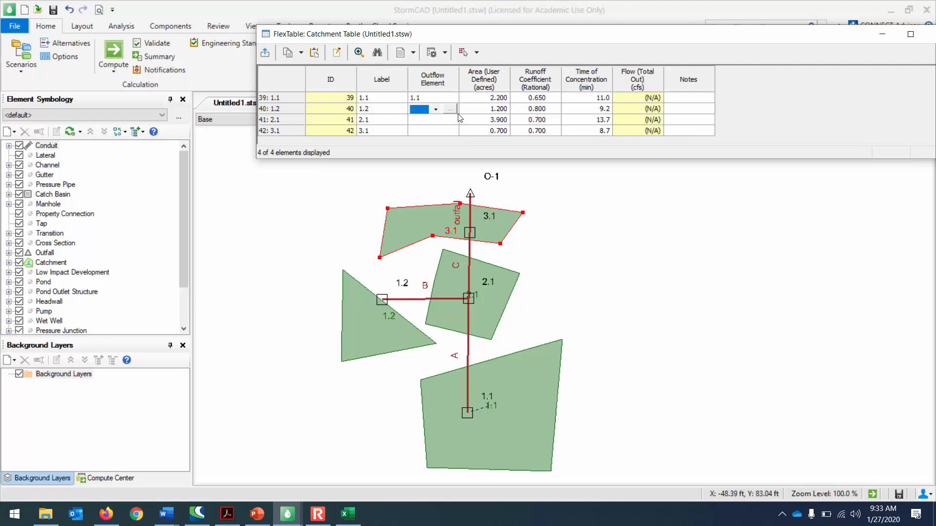
{"action": "left_click", "coordinate": [451, 111]}
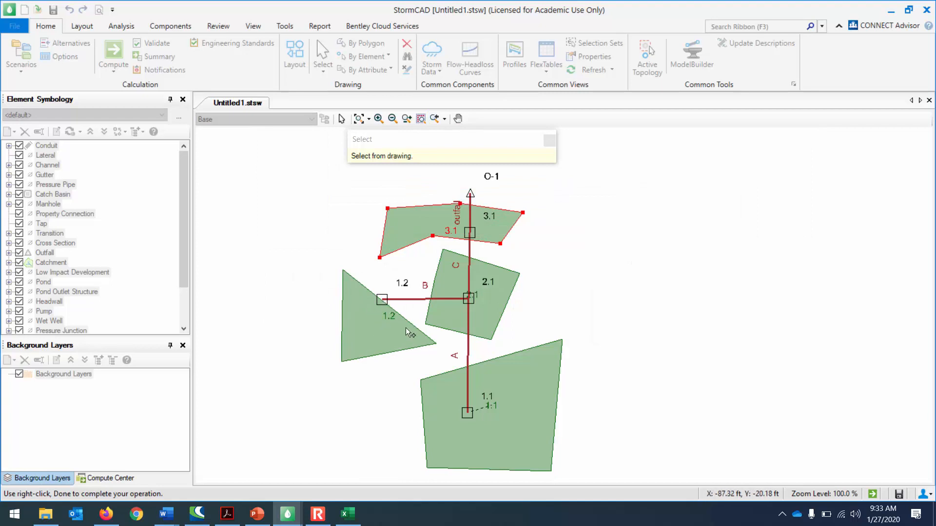
{"action": "left_click", "coordinate": [383, 302]}
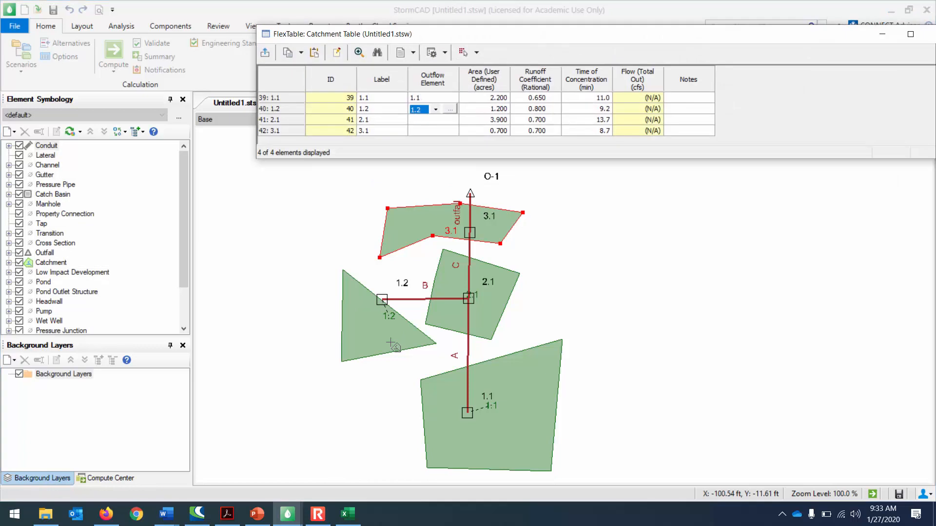
{"action": "left_click", "coordinate": [439, 119]}
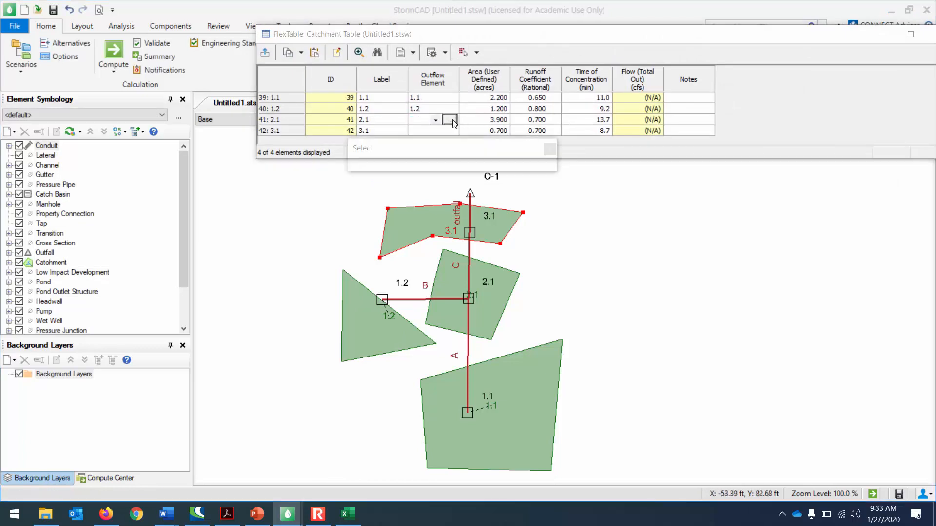
{"action": "left_click", "coordinate": [449, 119]}
{"action": "left_click", "coordinate": [470, 300]}
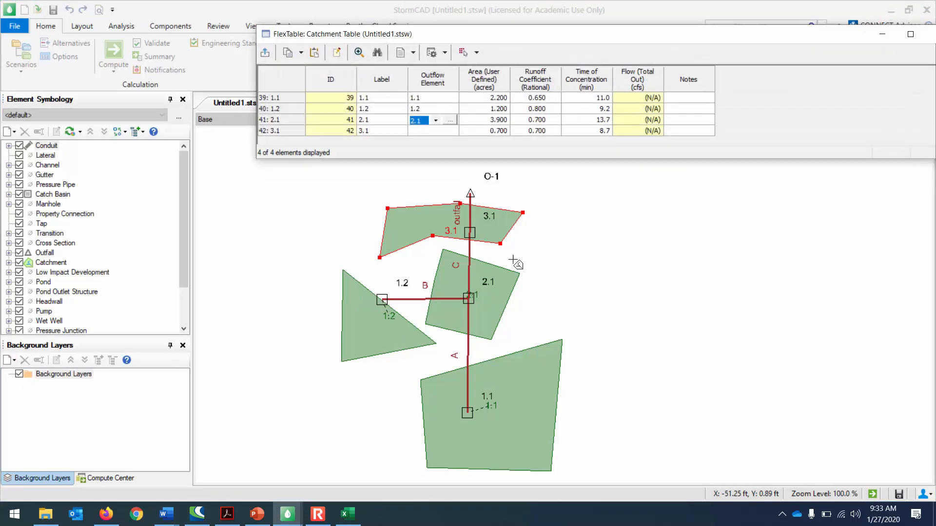
{"action": "left_click", "coordinate": [454, 131]}
{"action": "left_click", "coordinate": [455, 130]}
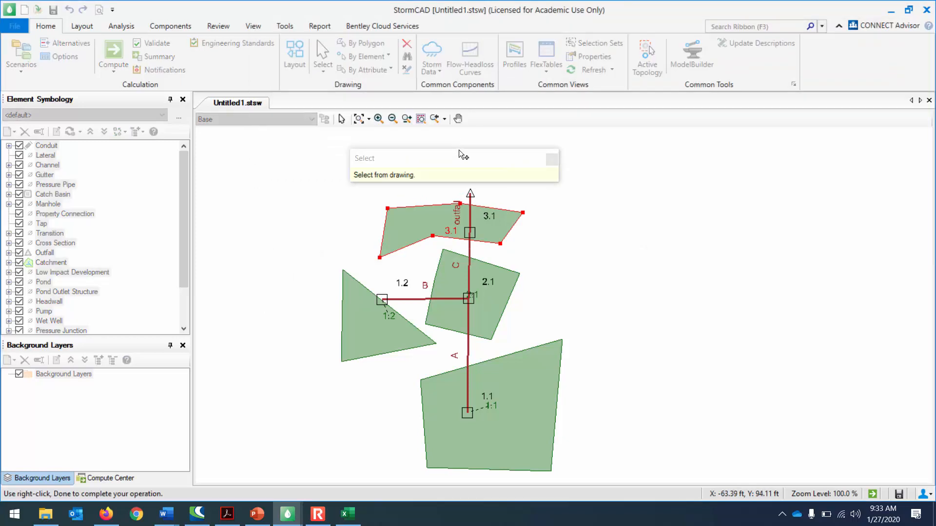
{"action": "left_click", "coordinate": [473, 232]}
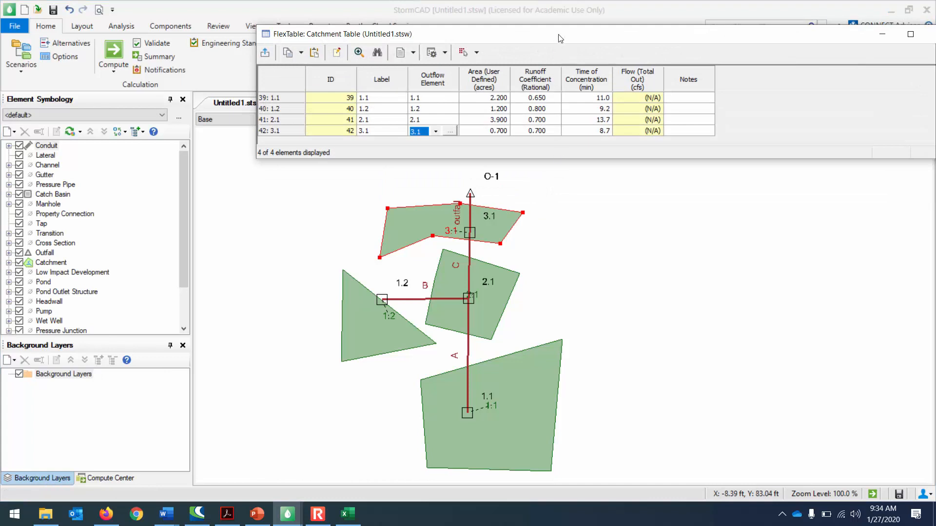
Step: Change the Time of Concentration column's unit to hours
{"action": "right_click", "coordinate": [593, 82]}
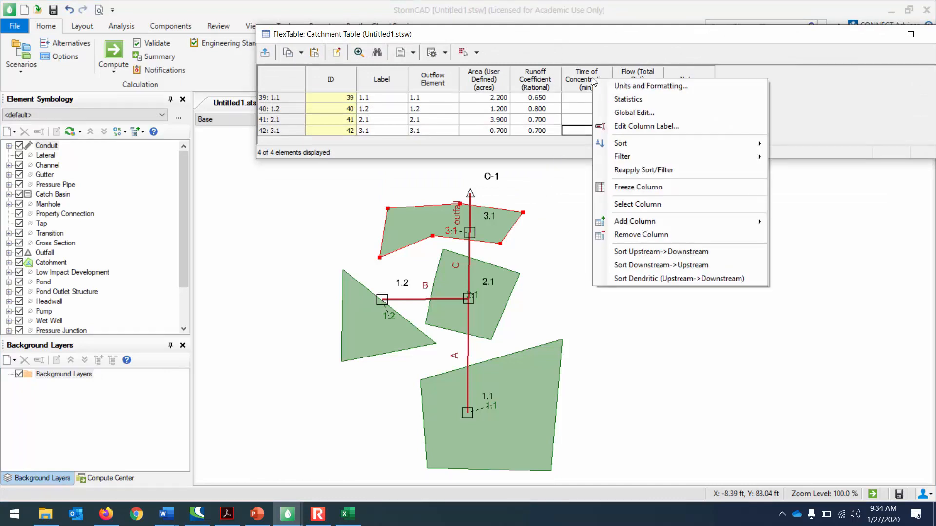
{"action": "left_click", "coordinate": [633, 87]}
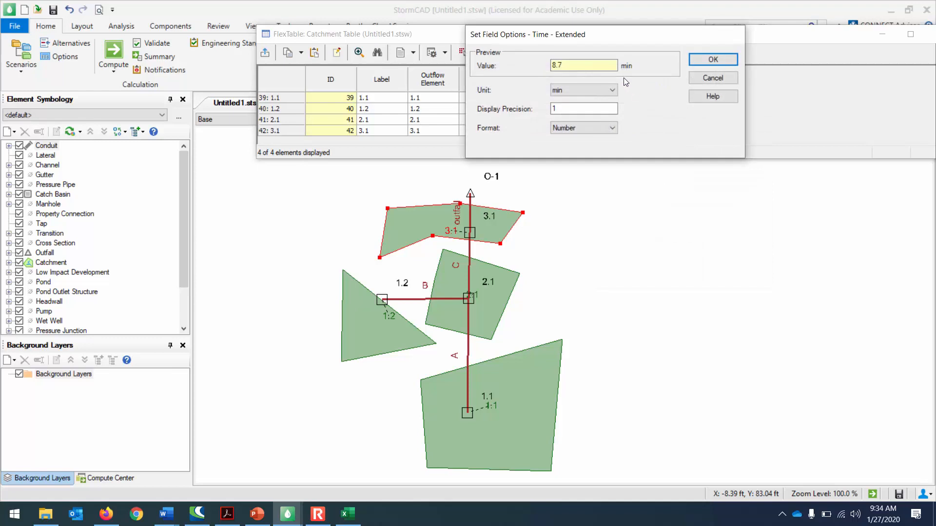
{"action": "left_click", "coordinate": [604, 91]}
{"action": "left_click", "coordinate": [593, 111]}
{"action": "left_click", "coordinate": [605, 88]}
{"action": "left_click", "coordinate": [590, 117]}
{"action": "left_click", "coordinate": [610, 90]}
{"action": "left_click", "coordinate": [592, 106]}
{"action": "left_click", "coordinate": [710, 60]}
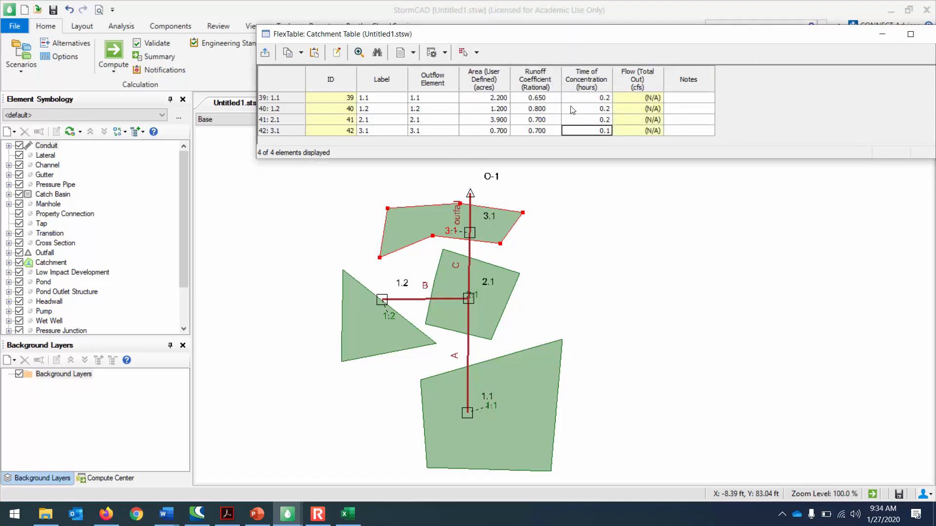
Step: Restore the Time of Concentration column's unit to min
{"action": "right_click", "coordinate": [596, 78]}
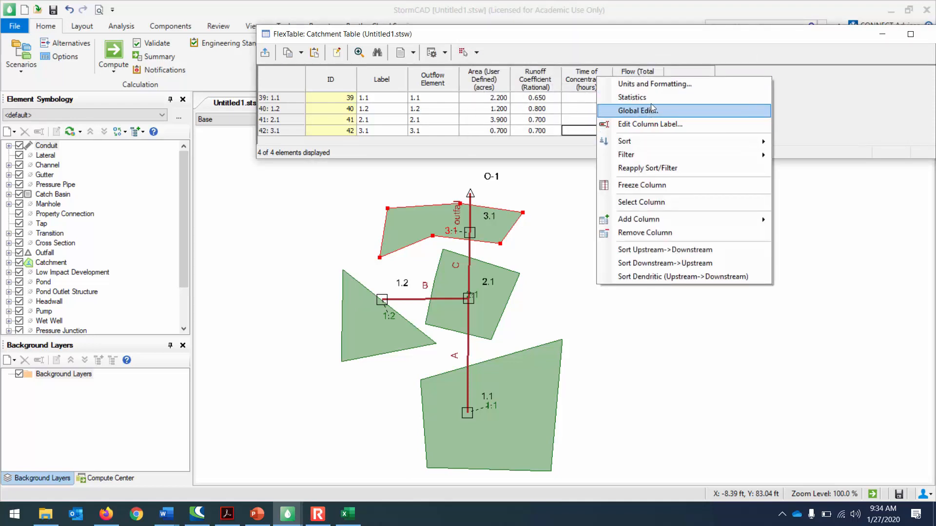
{"action": "left_click", "coordinate": [653, 83]}
{"action": "left_click", "coordinate": [610, 90]}
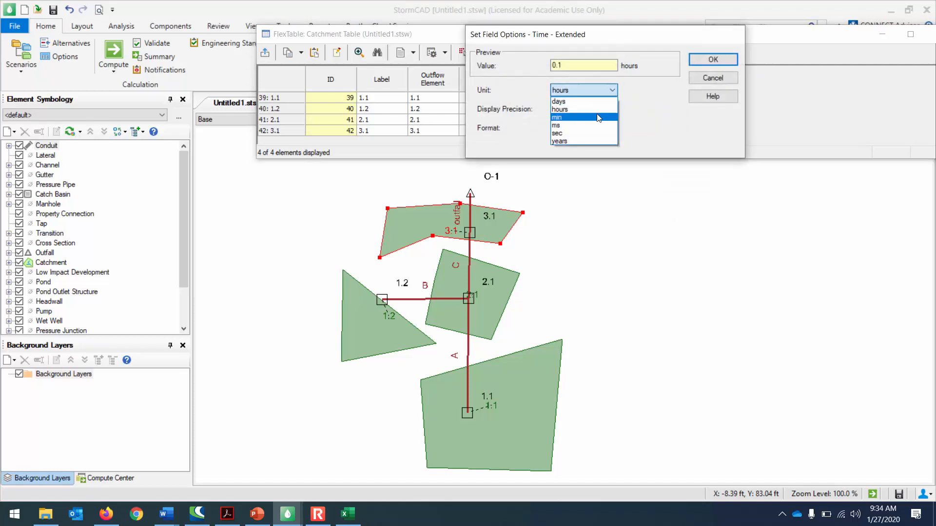
{"action": "left_click", "coordinate": [598, 117]}
{"action": "left_click", "coordinate": [708, 61]}
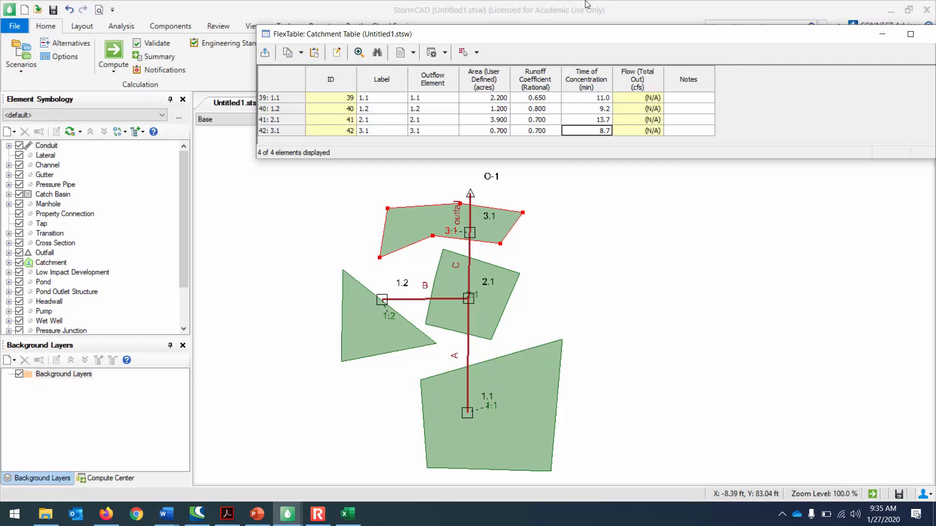
Step: Close the catchment table and create a new User Defined IDF Table in the storm data
{"action": "left_click_drag", "start_coordinate": [666, 34], "coordinate": [506, 92]}
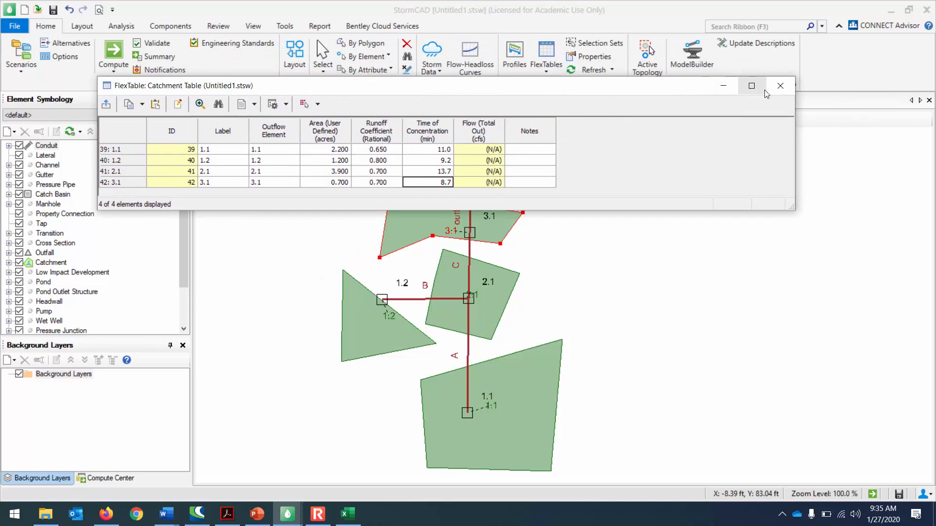
{"action": "left_click", "coordinate": [780, 89]}
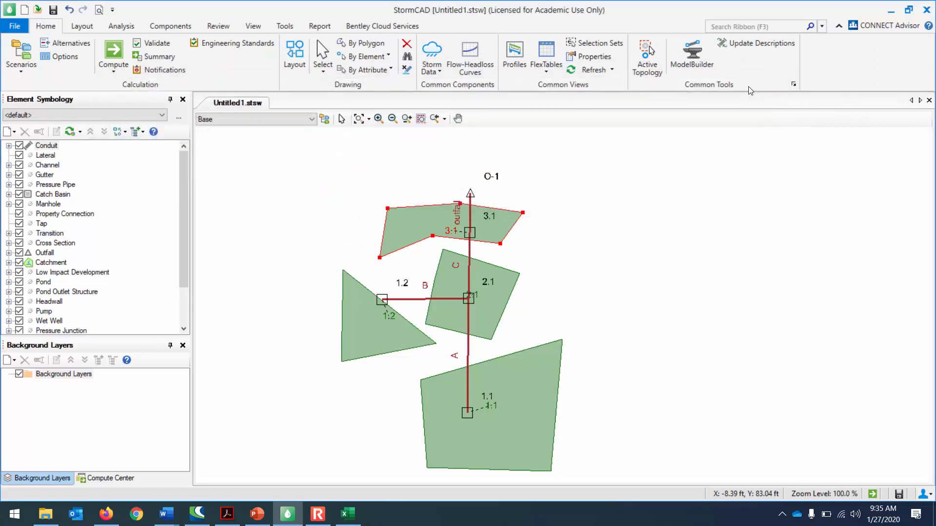
{"action": "left_click", "coordinate": [438, 73]}
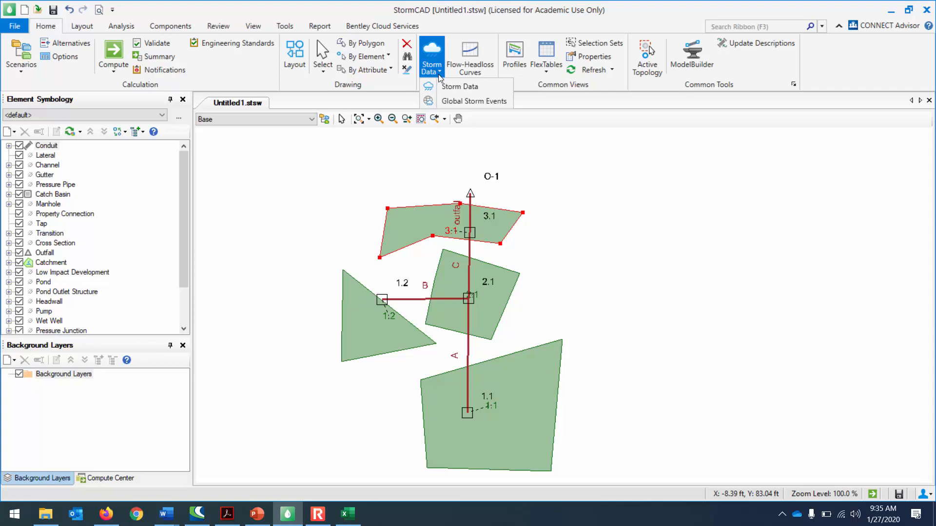
{"action": "left_click", "coordinate": [447, 86]}
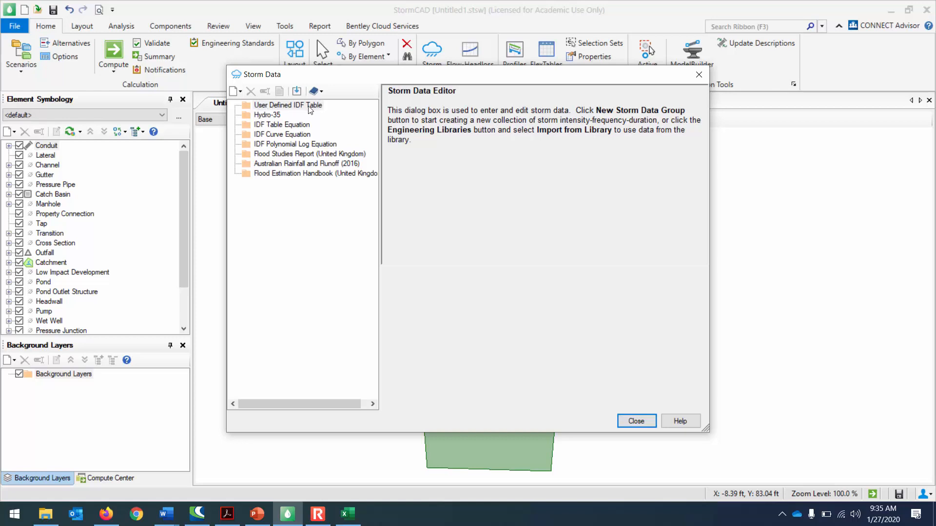
{"action": "left_click", "coordinate": [239, 93]}
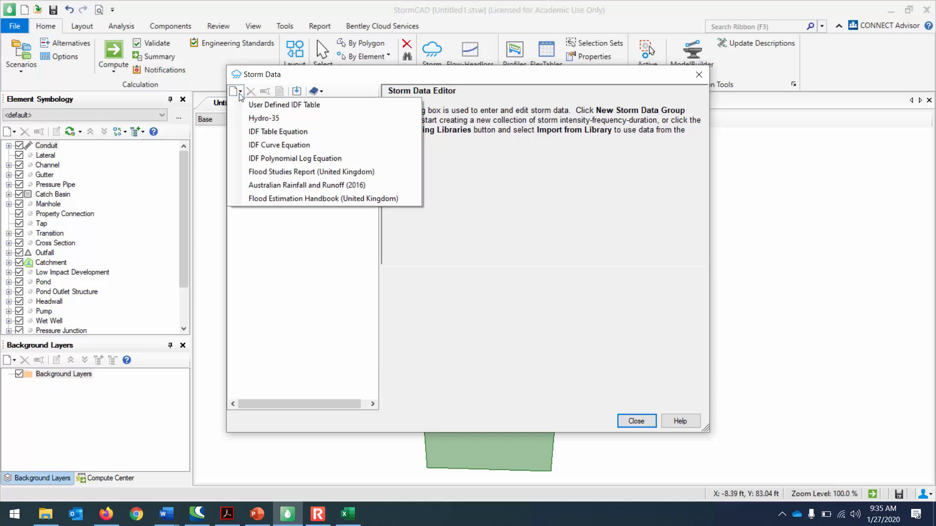
{"action": "left_click", "coordinate": [262, 106]}
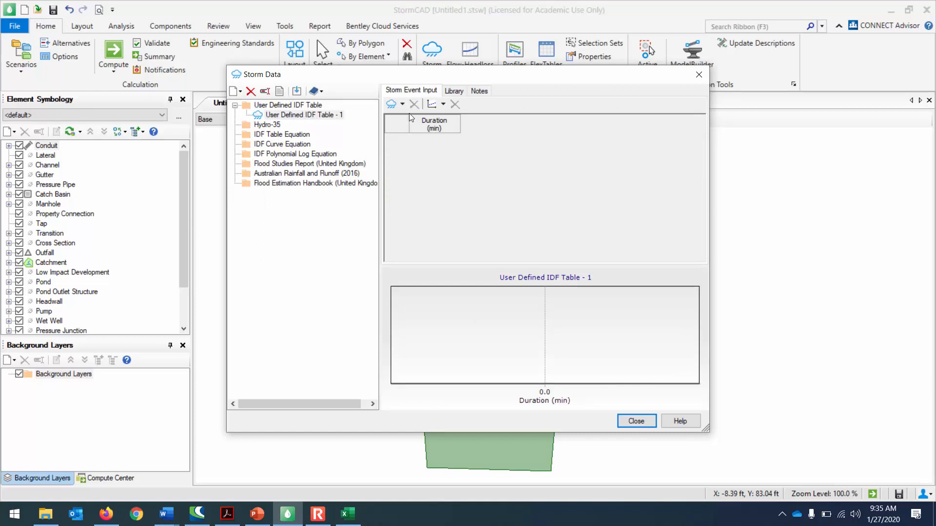
Step: Switch to the Rational Method Design Example document in Word and examine the rainfall durations and intensities beside the intensity curve
{"action": "left_click", "coordinate": [166, 516]}
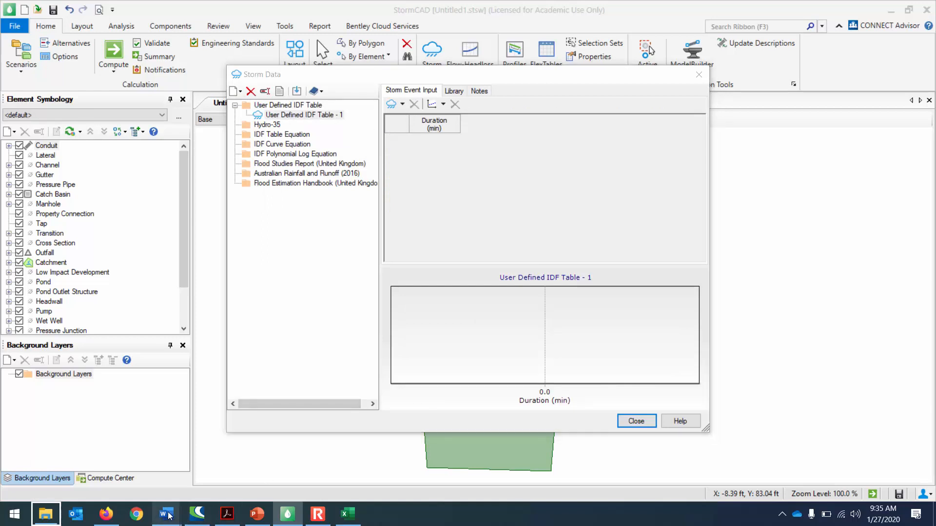
{"action": "right_click", "coordinate": [166, 516]}
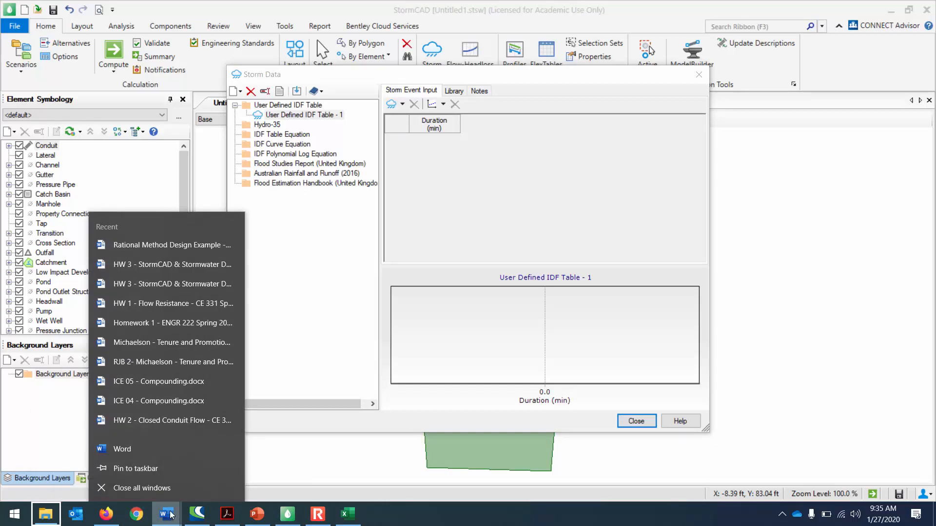
{"action": "left_click", "coordinate": [252, 477]}
{"action": "left_click", "coordinate": [169, 514]}
{"action": "left_click", "coordinate": [230, 458]}
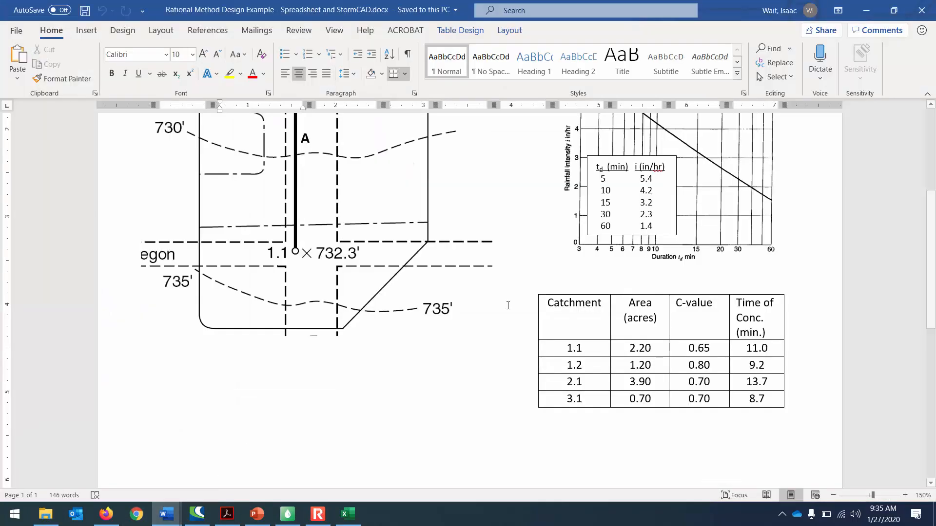
{"action": "scroll", "coordinate": [536, 312], "scroll_direction": "up", "scroll_amount": 5}
{"action": "scroll", "coordinate": [622, 292], "scroll_direction": "down", "scroll_amount": 2}
{"action": "left_click_drag", "start_coordinate": [603, 264], "coordinate": [656, 316]}
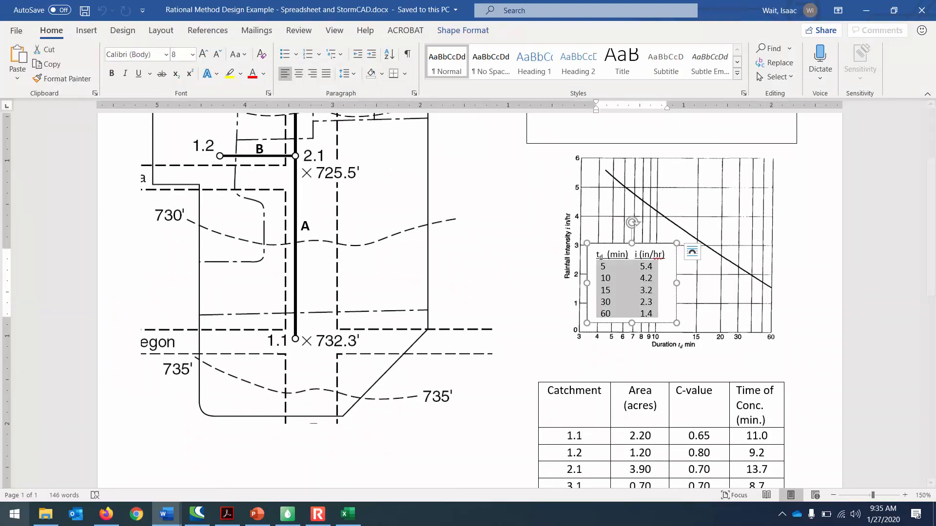
Step: Switch back to StormCAD and add a 10-year return period to the user defined IDF table
{"action": "left_click", "coordinate": [287, 514]}
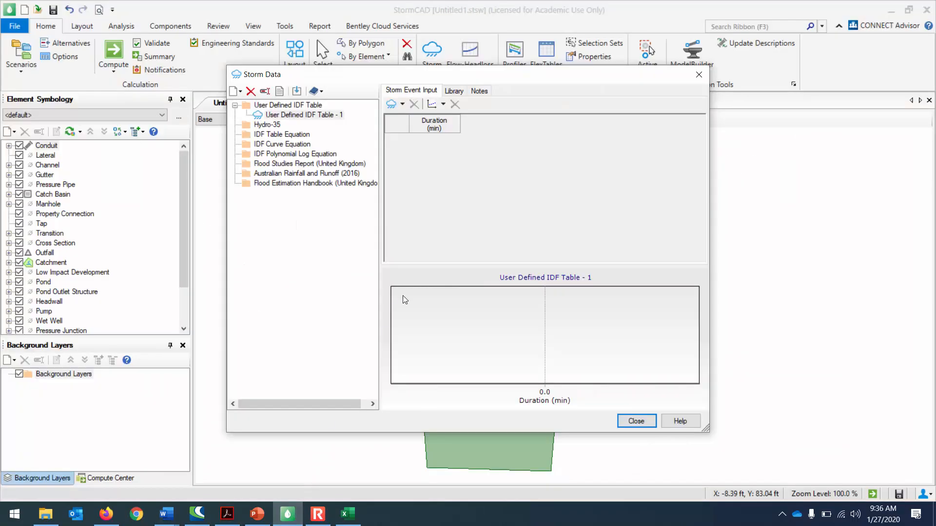
{"action": "left_click", "coordinate": [402, 104]}
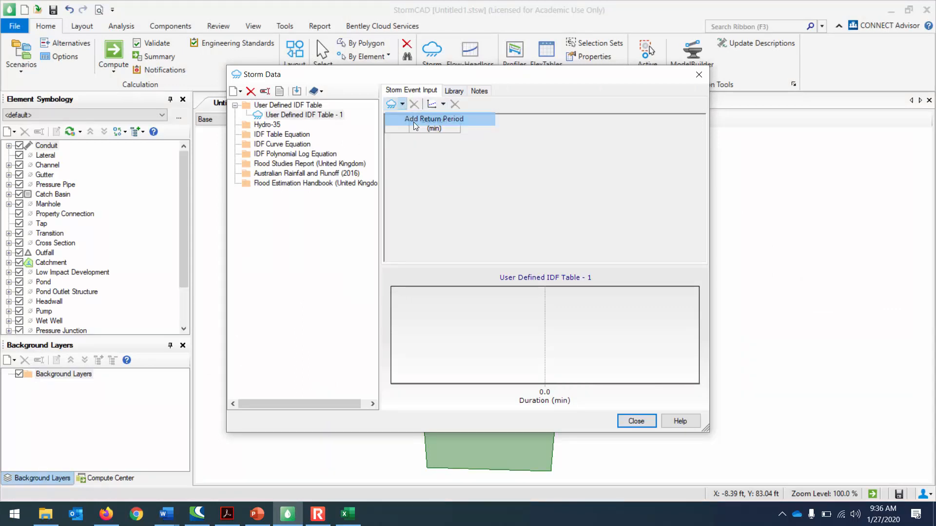
{"action": "left_click", "coordinate": [415, 120]}
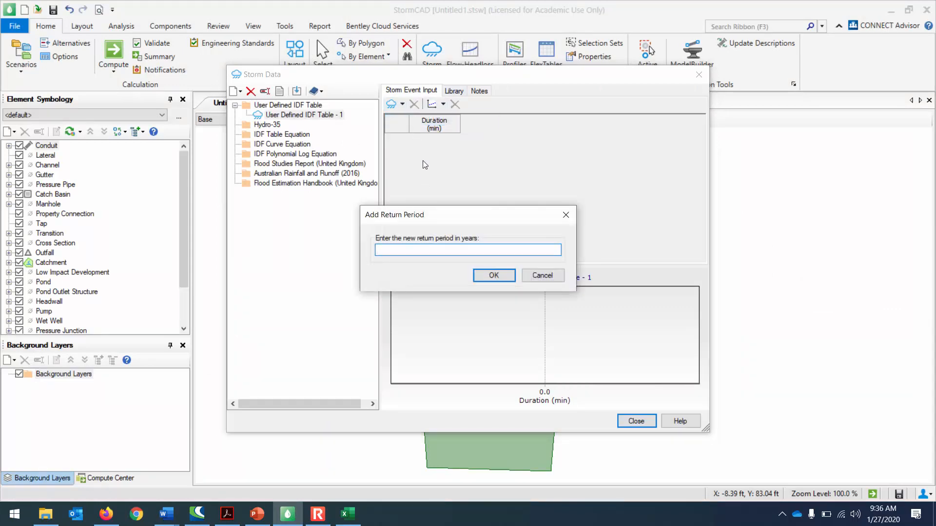
{"action": "type", "text": "10"}
{"action": "left_click", "coordinate": [491, 276]}
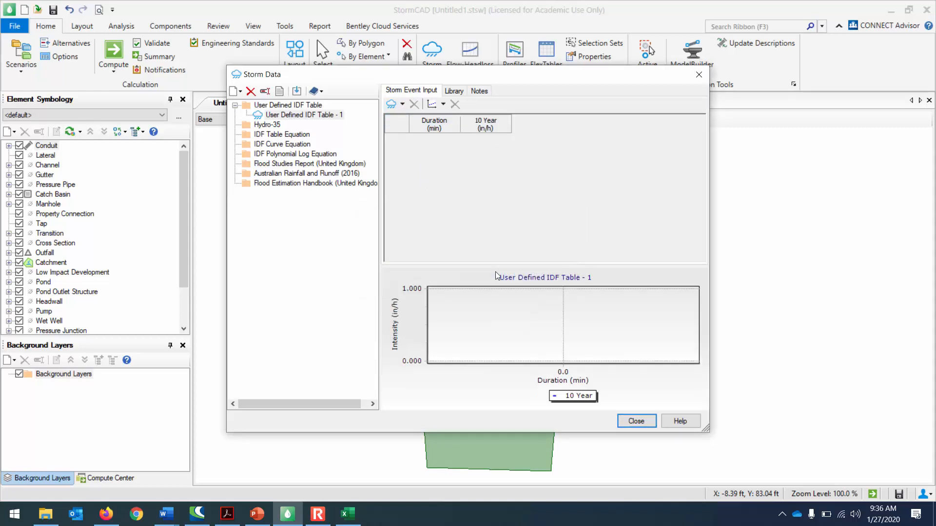
{"action": "left_click", "coordinate": [405, 103]}
{"action": "left_click", "coordinate": [404, 139]}
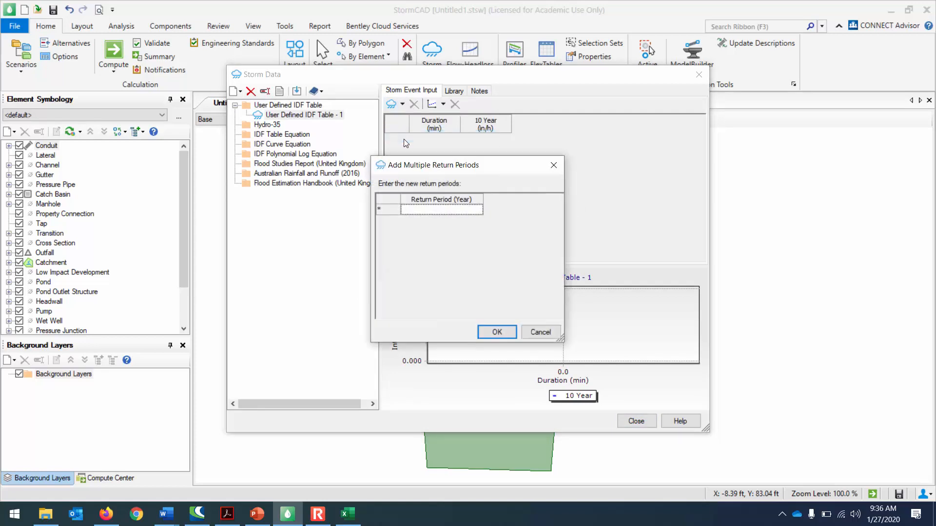
{"action": "left_click", "coordinate": [538, 332]}
Step: Add rainfall durations of 5 and 10 min to the user defined IDF table
{"action": "left_click", "coordinate": [442, 104]}
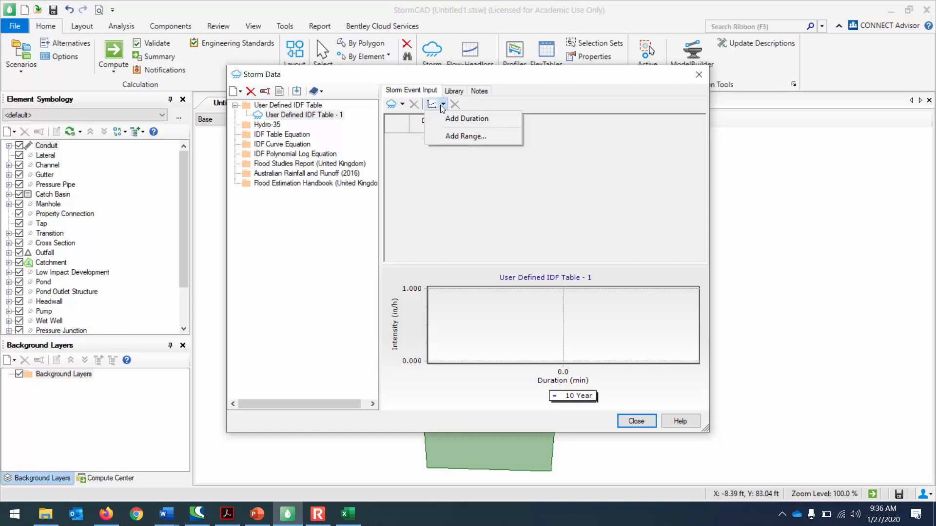
{"action": "left_click", "coordinate": [449, 119]}
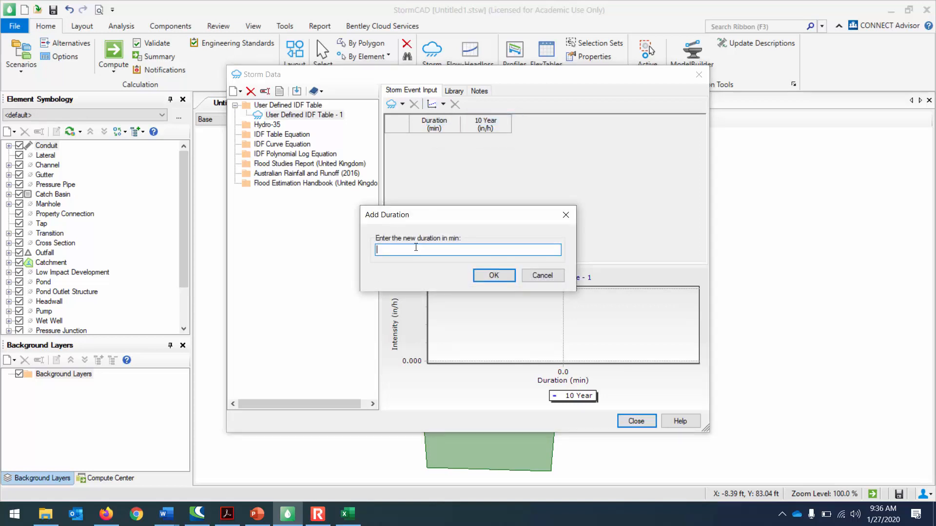
{"action": "left_click", "coordinate": [493, 275]}
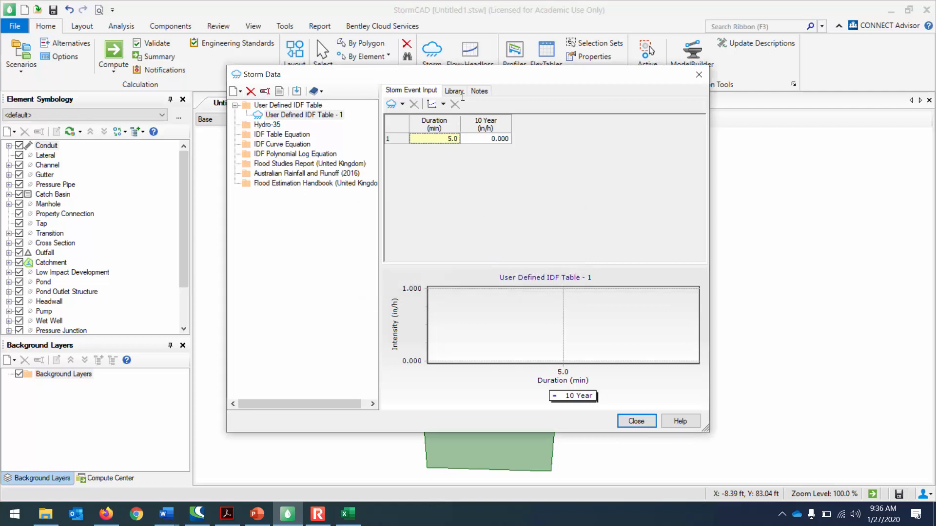
{"action": "left_click", "coordinate": [443, 105]}
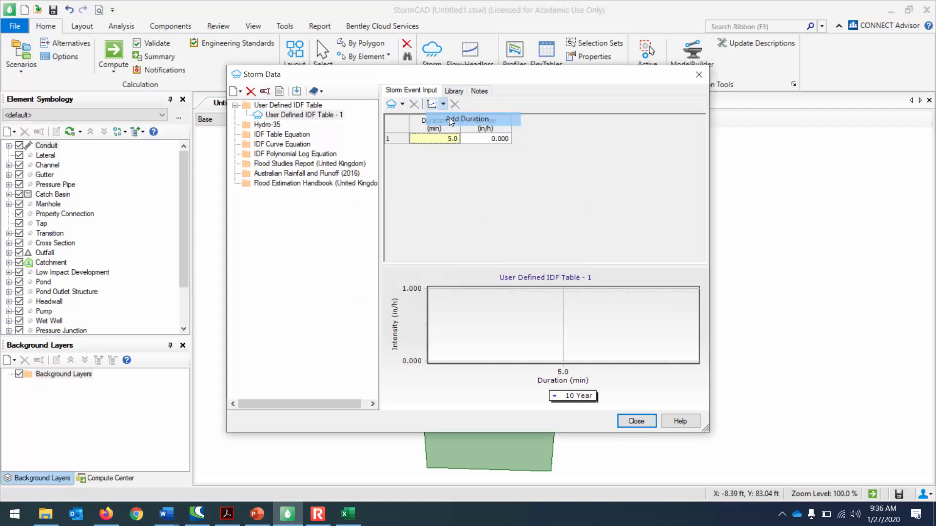
{"action": "left_click", "coordinate": [447, 118]}
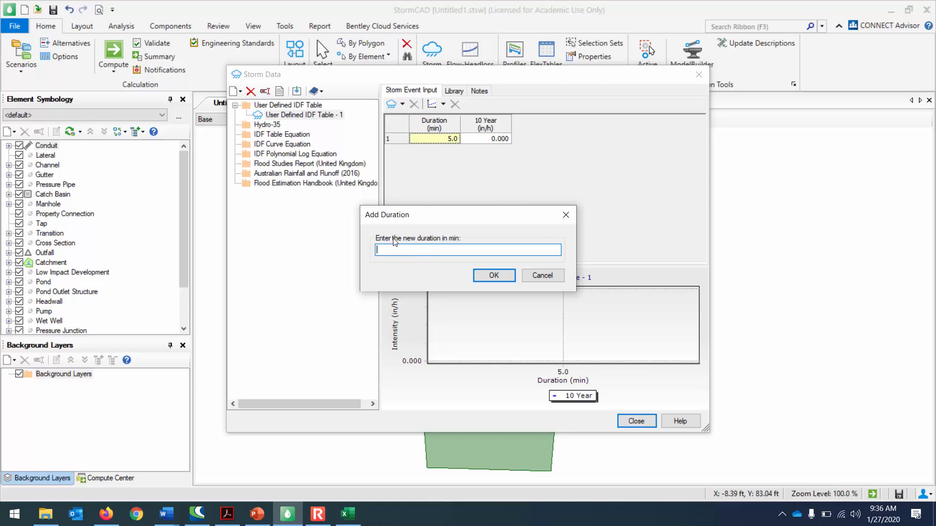
{"action": "left_click", "coordinate": [473, 277]}
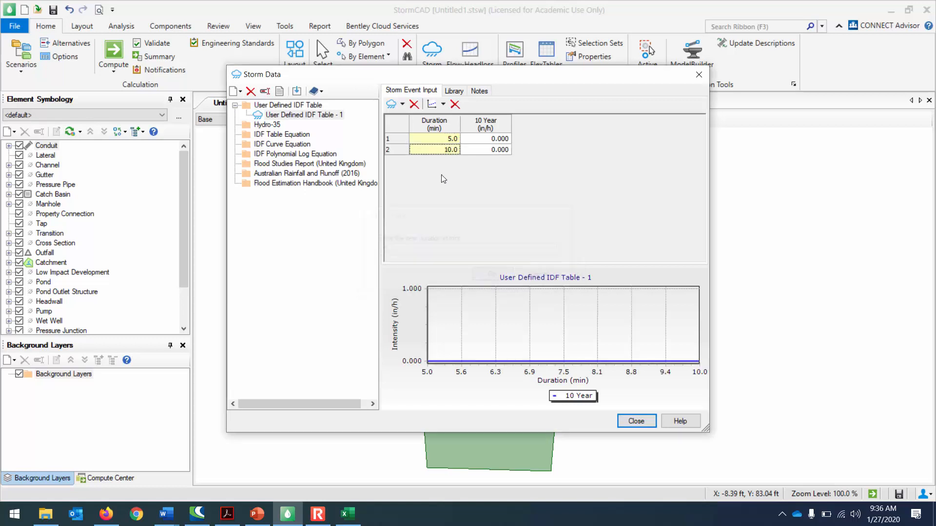
{"action": "left_click", "coordinate": [443, 105]}
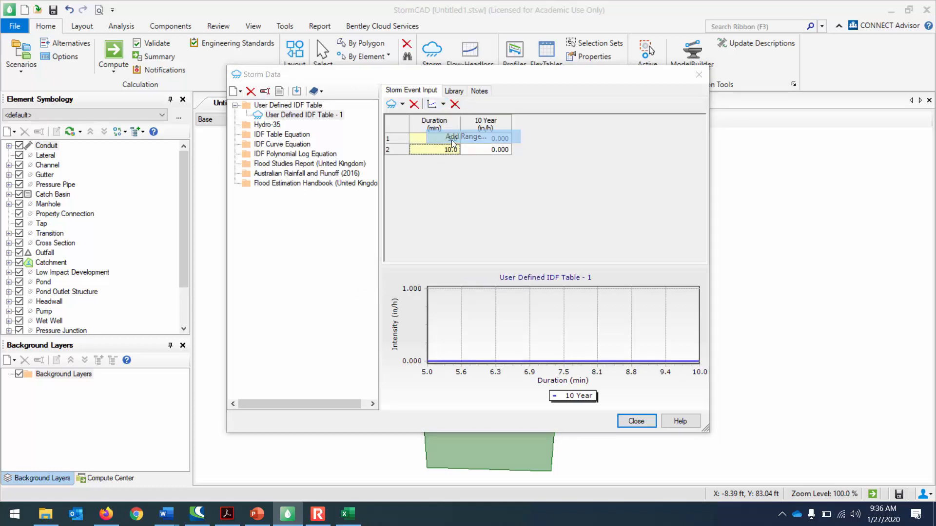
{"action": "left_click", "coordinate": [453, 136]}
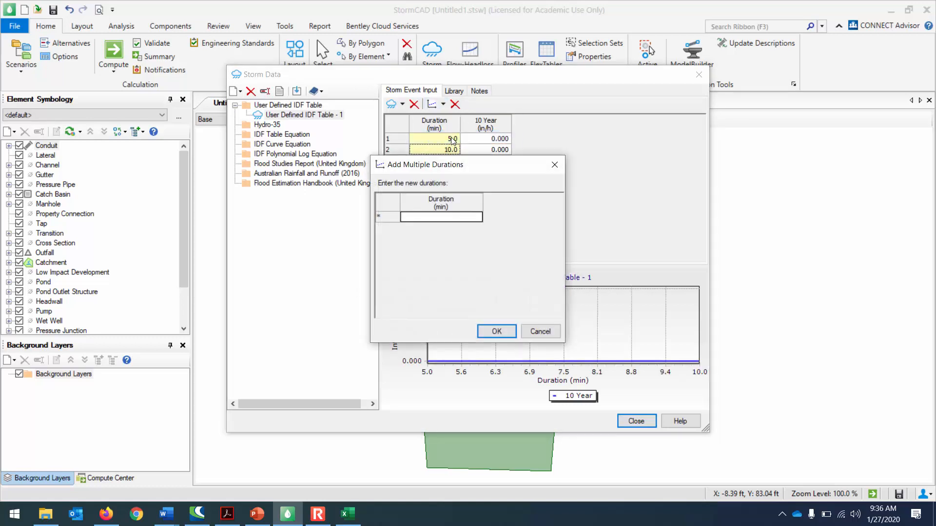
{"action": "left_click", "coordinate": [542, 329]}
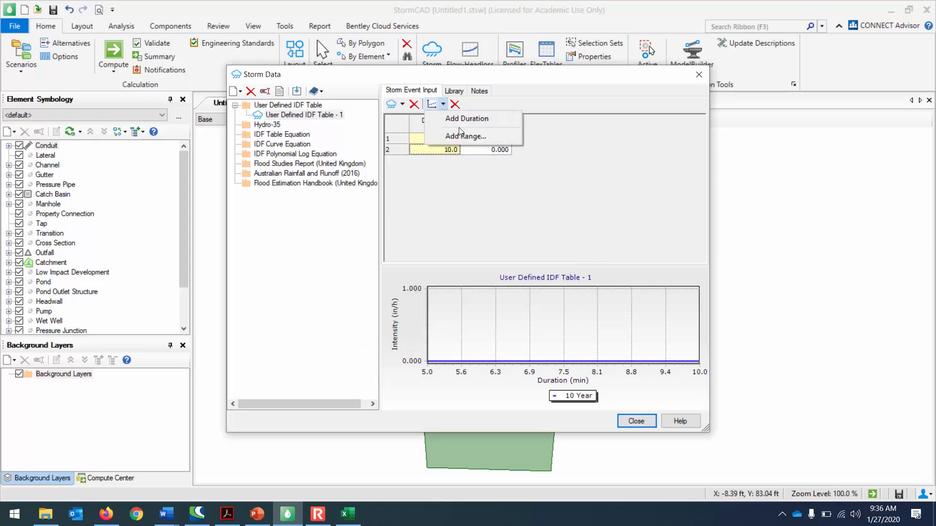
Step: Add further durations of 15, 30 and 60 min to the user defined IDF table
{"action": "left_click", "coordinate": [463, 119]}
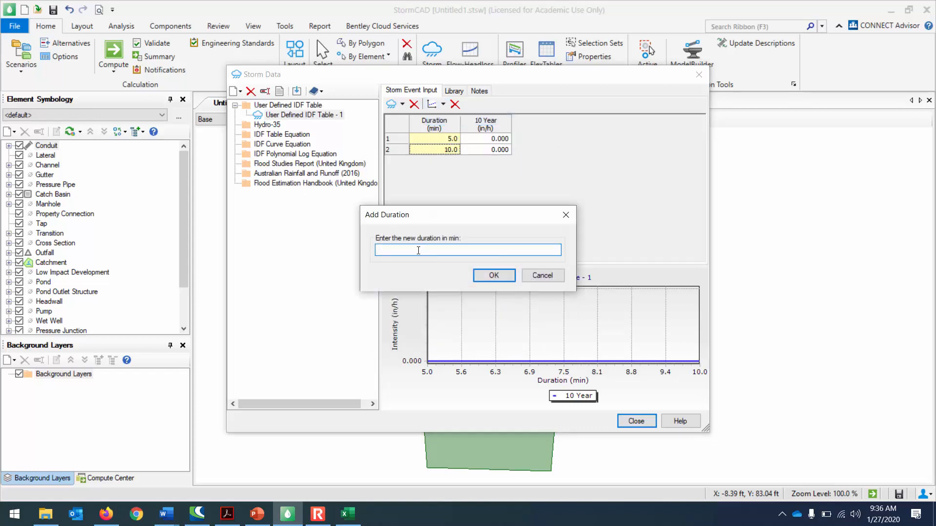
{"action": "type", "text": "15"}
{"action": "left_click", "coordinate": [493, 275]}
{"action": "left_click", "coordinate": [443, 105]}
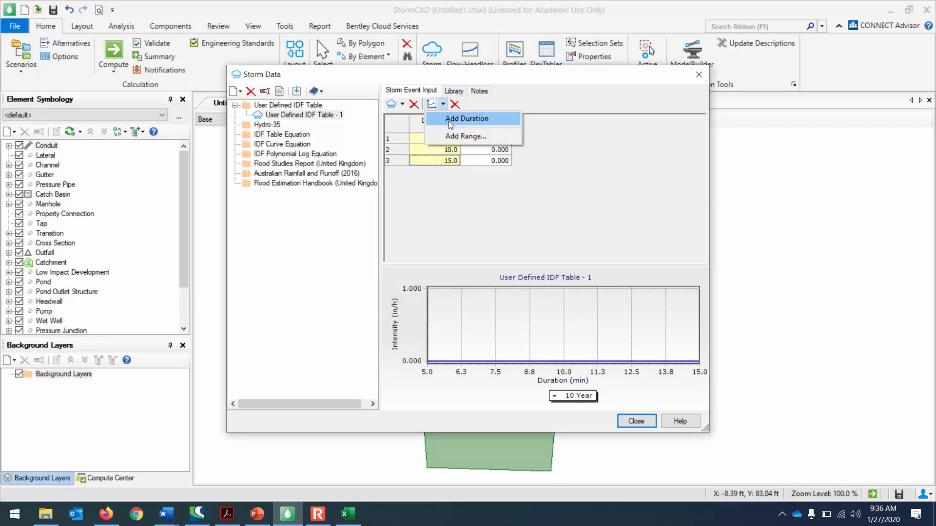
{"action": "left_click", "coordinate": [448, 120]}
{"action": "type", "text": "30"}
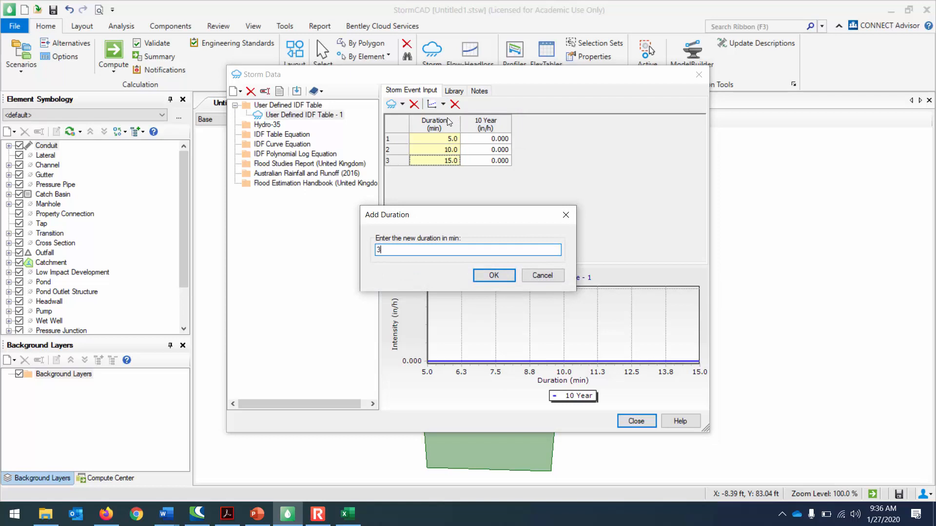
{"action": "left_click", "coordinate": [495, 275]}
{"action": "left_click", "coordinate": [442, 104]}
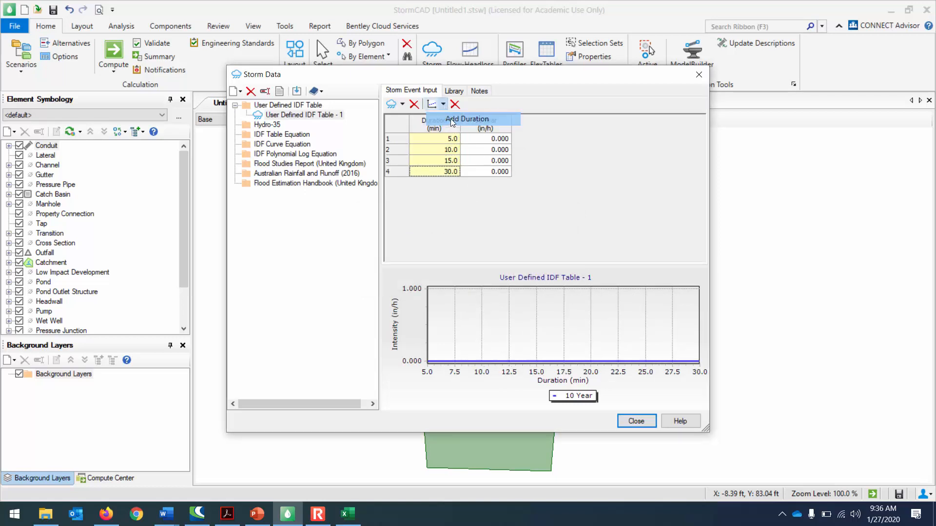
{"action": "left_click", "coordinate": [449, 119]}
{"action": "type", "text": "60"}
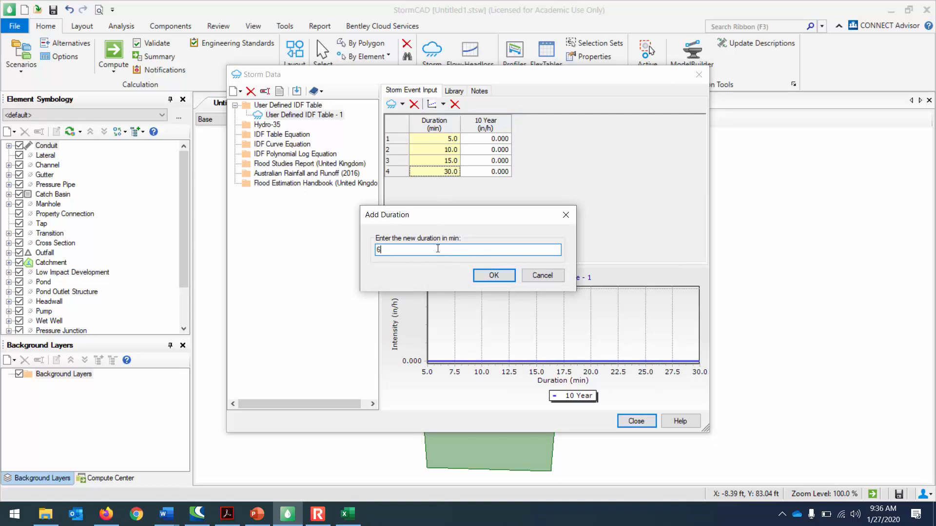
{"action": "left_click", "coordinate": [488, 276]}
Step: Enter 10-year intensities of 5.4, 4.2, 3.2, 2.3 and 1.4 in/h for the 5 to 60 min durations and close the storm data
{"action": "left_click", "coordinate": [488, 139]}
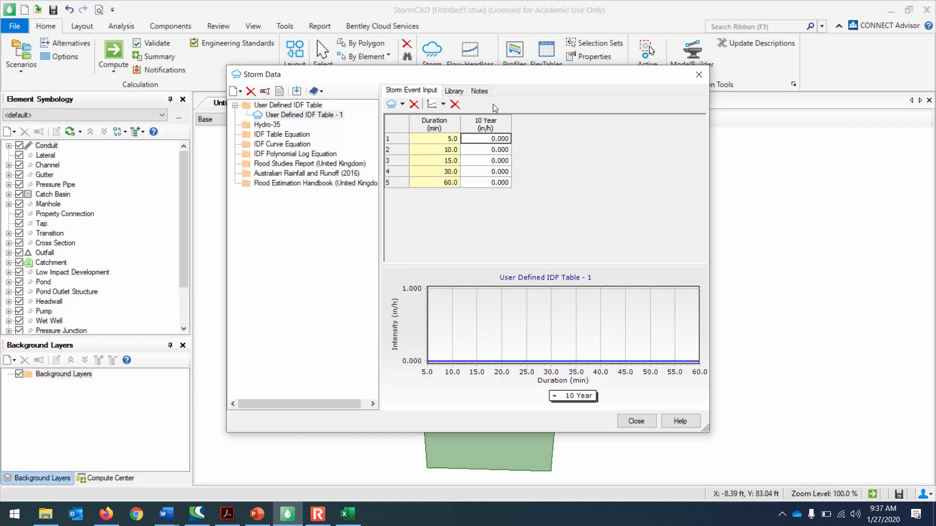
{"action": "left_click", "coordinate": [496, 140]}
{"action": "type", "text": "5.4"}
{"action": "key", "text": "Return"}
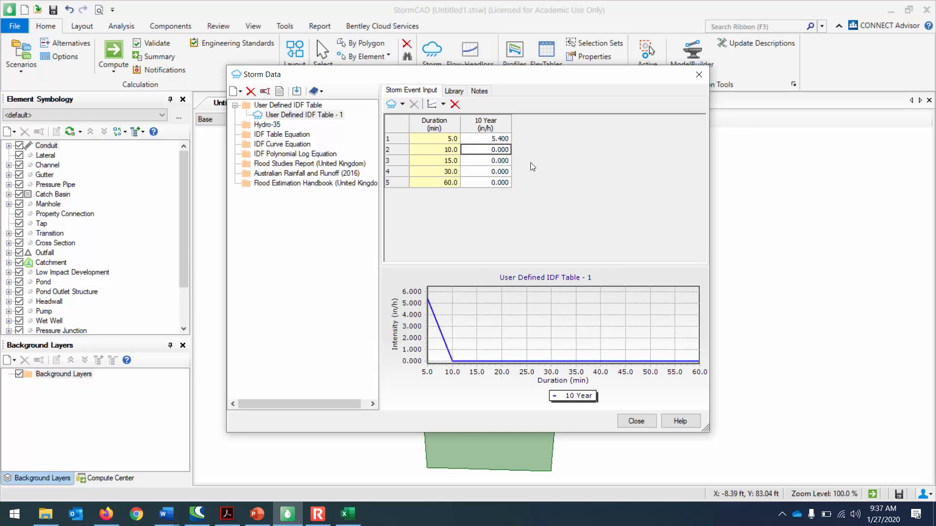
{"action": "type", "text": "4.2"}
{"action": "key", "text": "Return"}
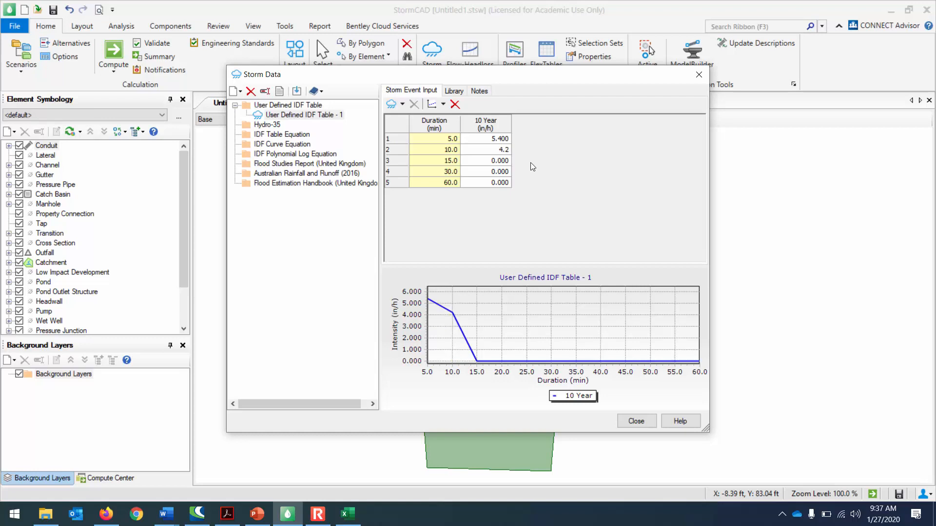
{"action": "type", "text": "3.2"}
{"action": "key", "text": "Return"}
{"action": "type", "text": "2.3"}
{"action": "key", "text": "Return"}
{"action": "type", "text": "1.4"}
{"action": "key", "text": "Return"}
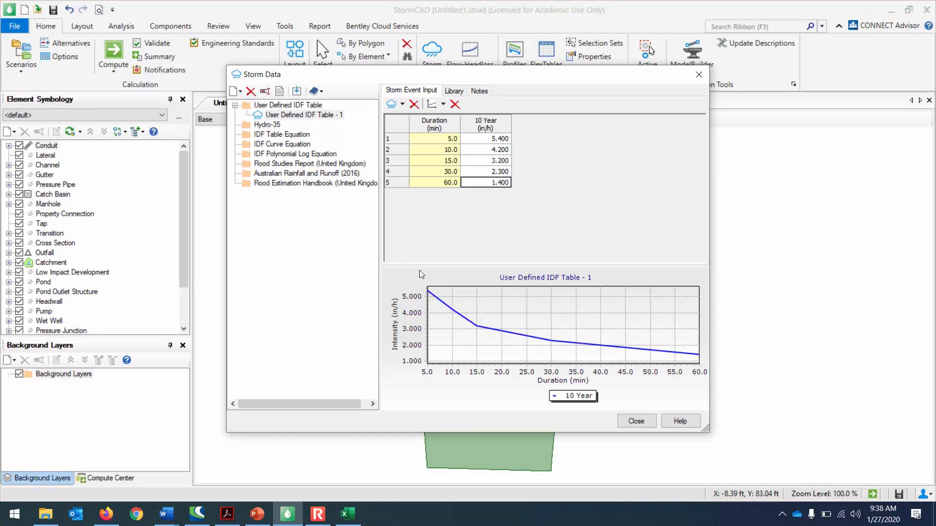
{"action": "left_click", "coordinate": [639, 422]}
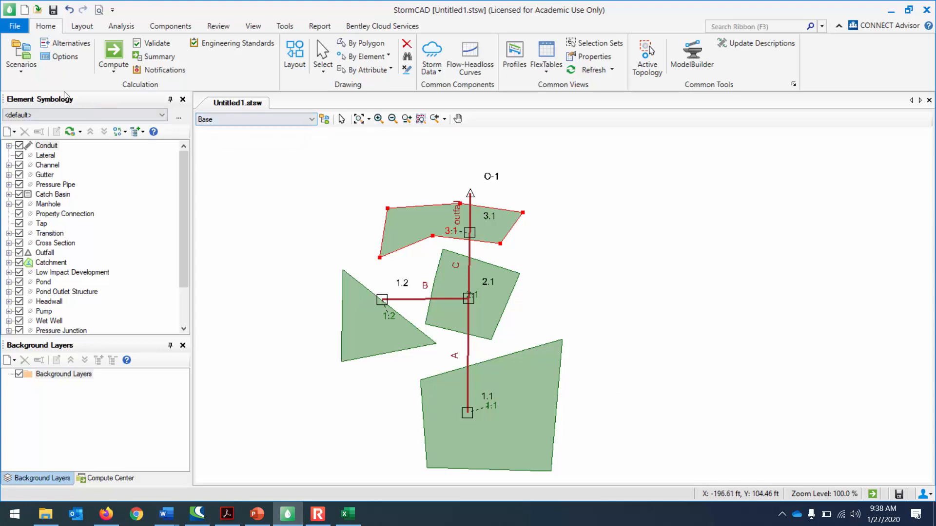
{"action": "left_click", "coordinate": [20, 72]}
{"action": "left_click", "coordinate": [101, 88]}
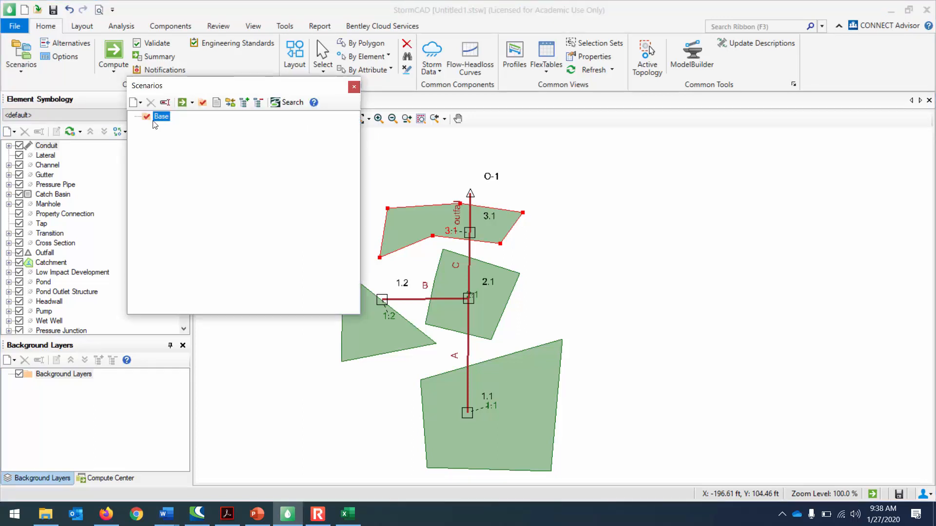
{"action": "left_click", "coordinate": [141, 103]}
{"action": "left_click", "coordinate": [140, 103]}
{"action": "left_click", "coordinate": [140, 103]}
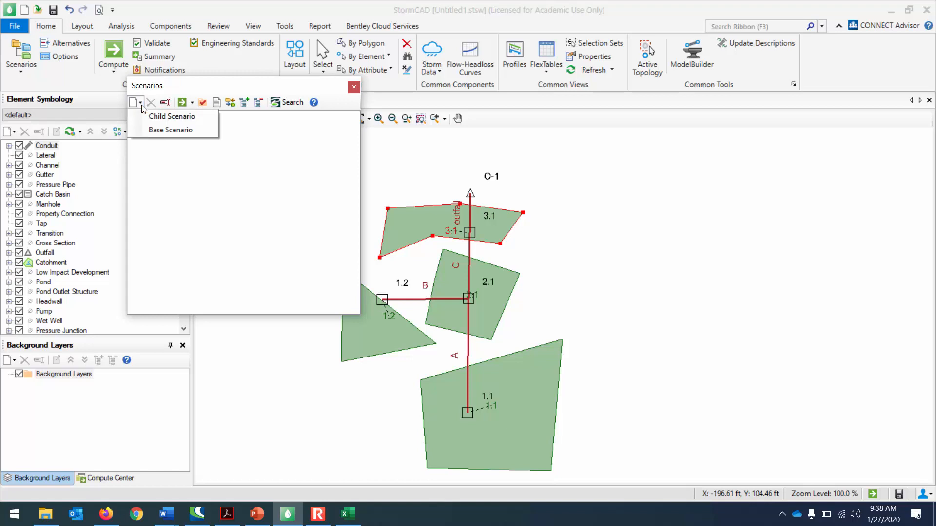
{"action": "left_click", "coordinate": [154, 130]}
{"action": "left_click", "coordinate": [354, 87]}
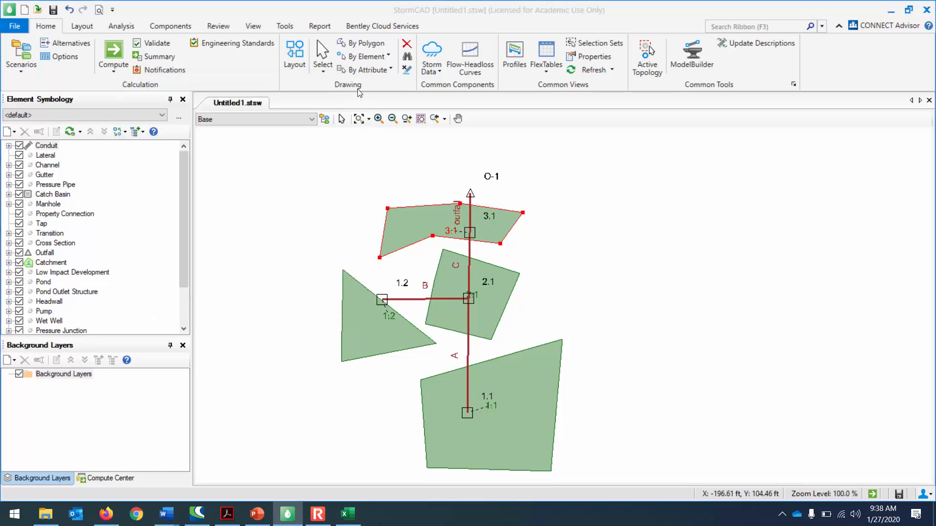
Step: Reopen the storm data, review the user defined IDF table's durations, intensities and curve, and close it
{"action": "left_click", "coordinate": [429, 71]}
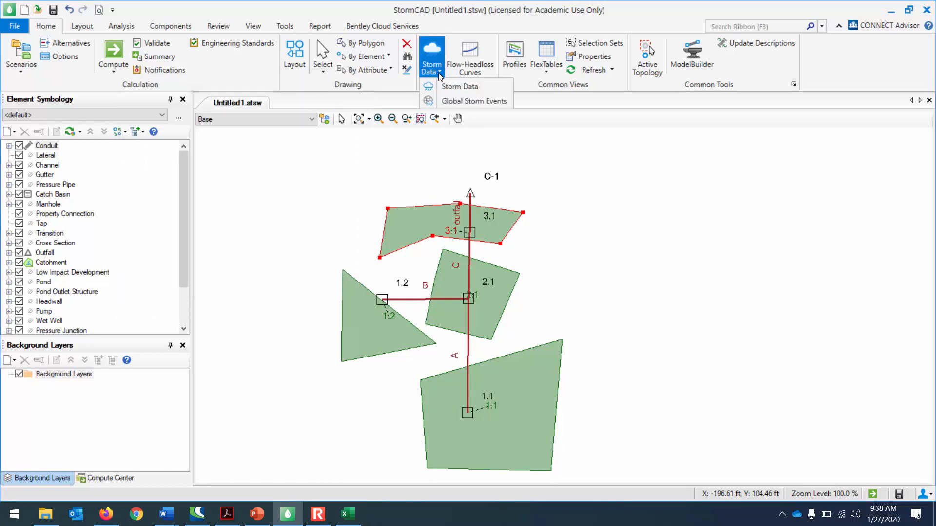
{"action": "left_click", "coordinate": [461, 88]}
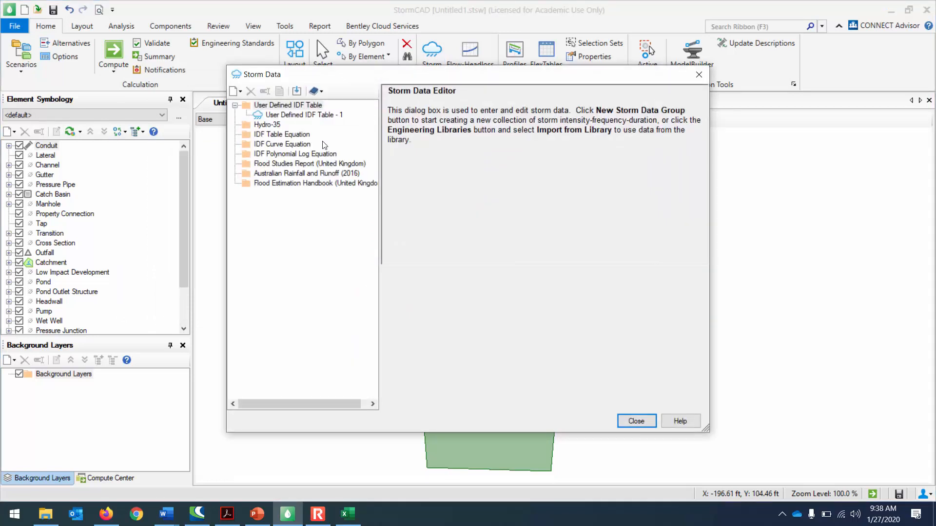
{"action": "left_click", "coordinate": [305, 116]}
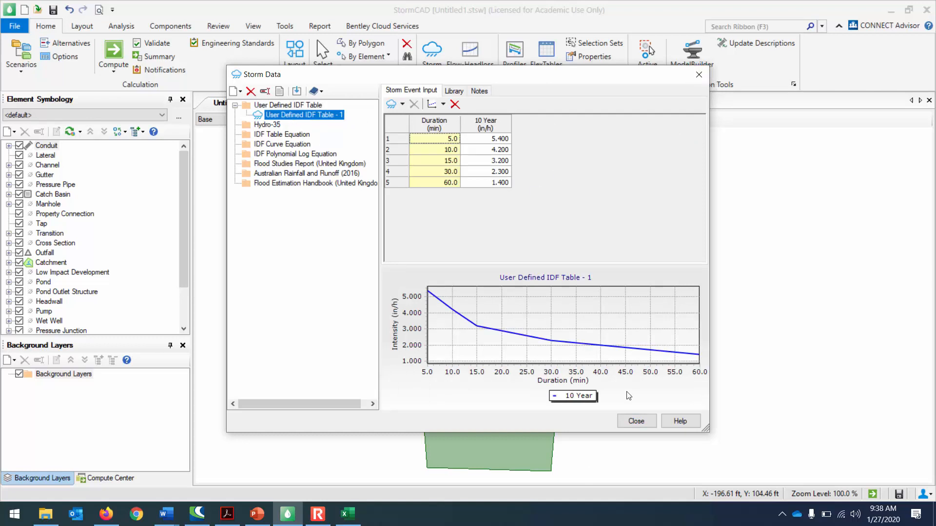
{"action": "left_click", "coordinate": [636, 421]}
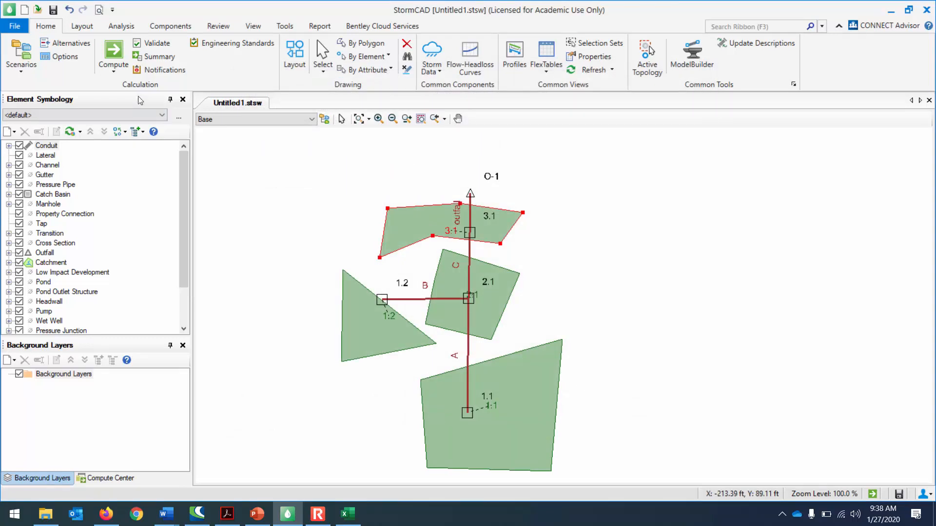
Step: Create a new base scenario with the default name alongside the existing Base scenario and close the scenario manager
{"action": "left_click", "coordinate": [28, 69]}
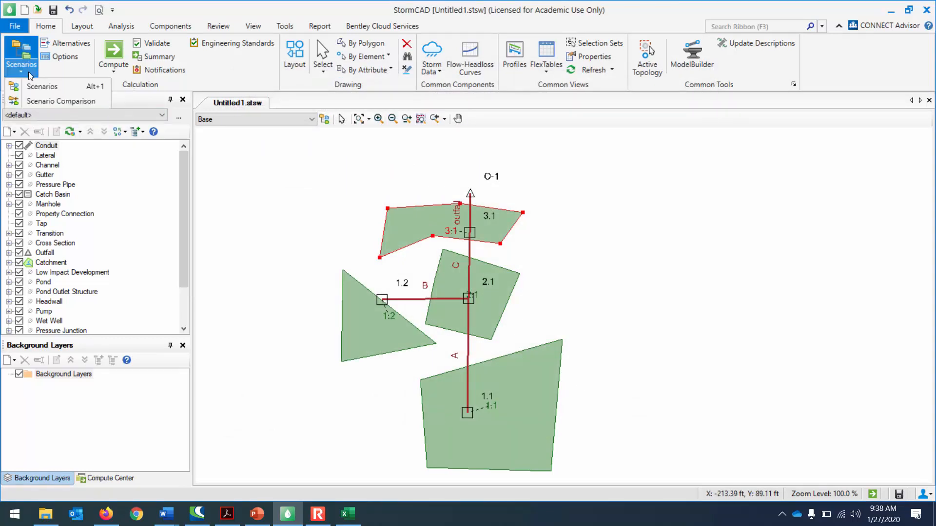
{"action": "left_click", "coordinate": [36, 87]}
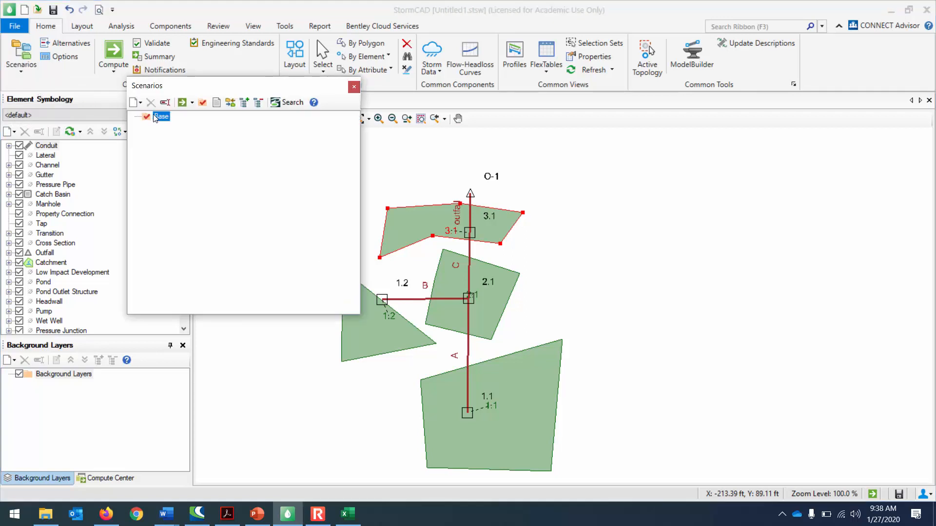
{"action": "left_click", "coordinate": [140, 104]}
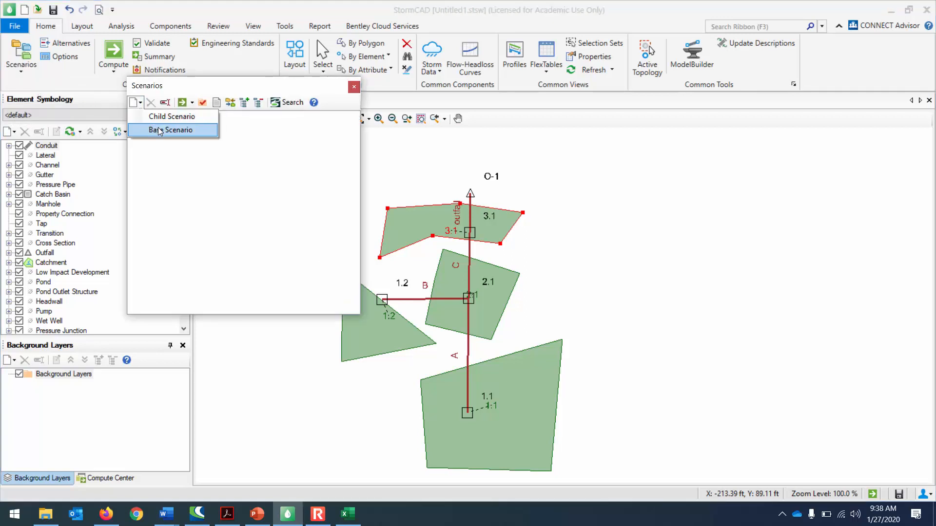
{"action": "left_click", "coordinate": [162, 129]}
{"action": "key", "text": "Return"}
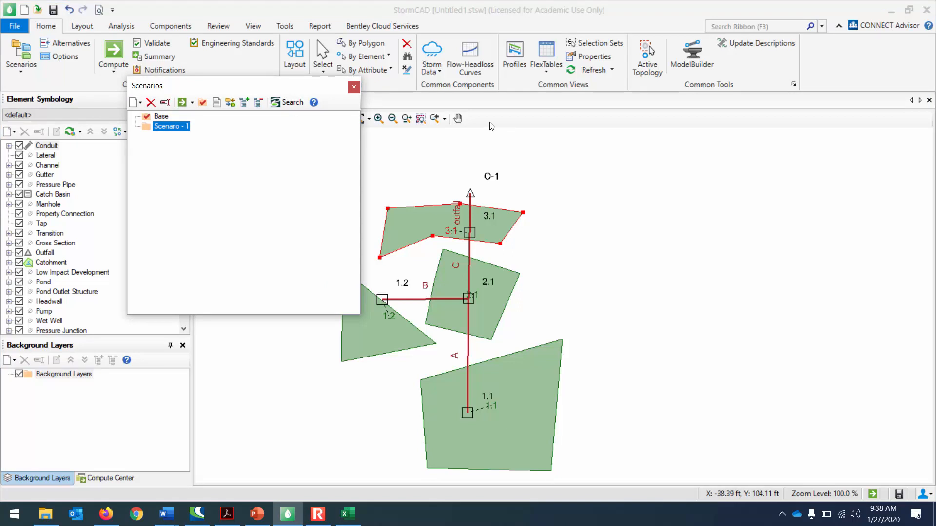
{"action": "left_click", "coordinate": [354, 87]}
Step: Add a new set of solver calculation options with the default name and close the calculation options
{"action": "left_click", "coordinate": [122, 27]}
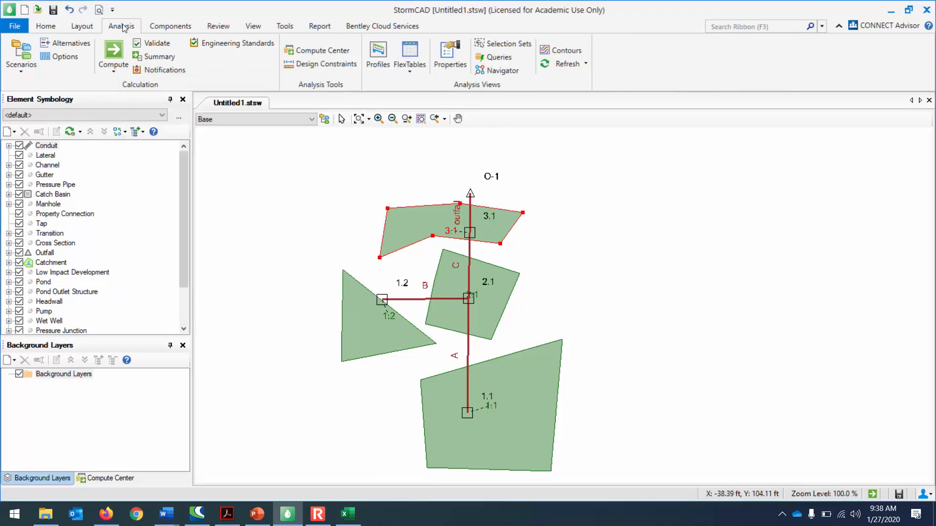
{"action": "left_click", "coordinate": [59, 56]}
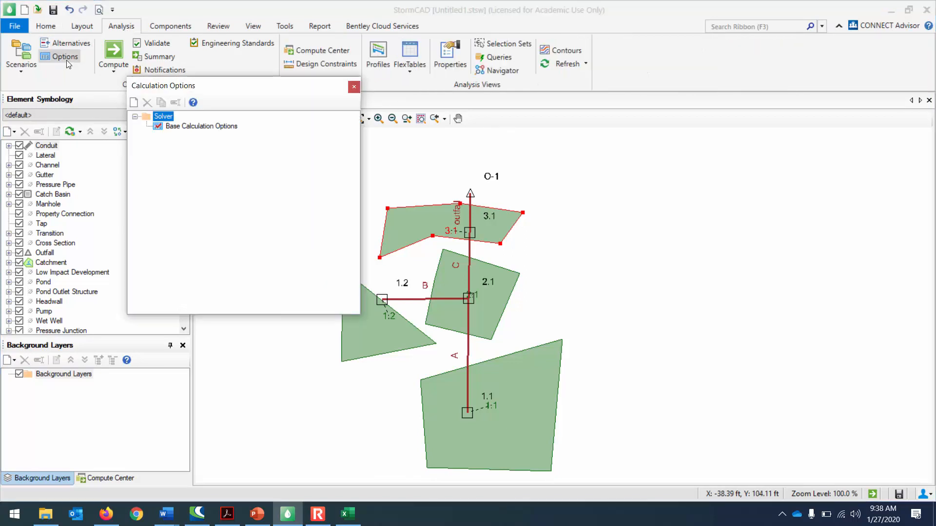
{"action": "left_click", "coordinate": [201, 126]}
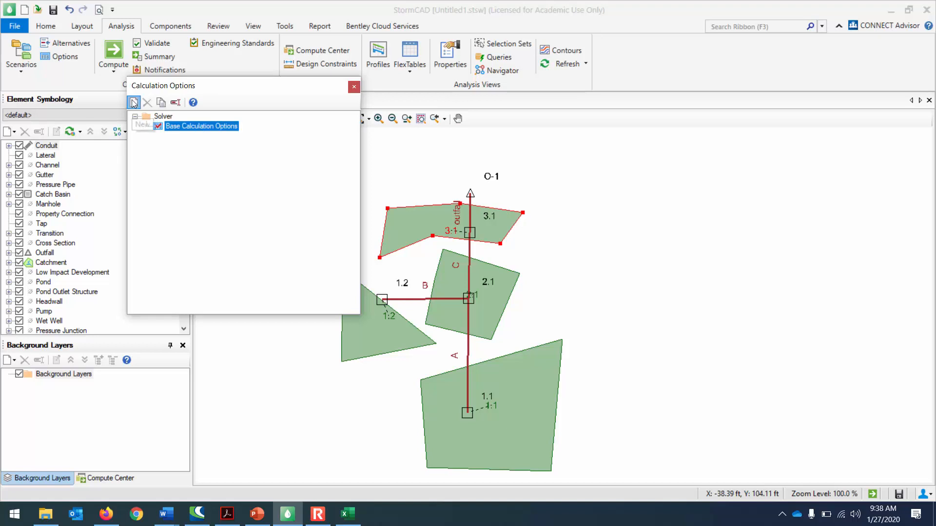
{"action": "left_click", "coordinate": [134, 102]}
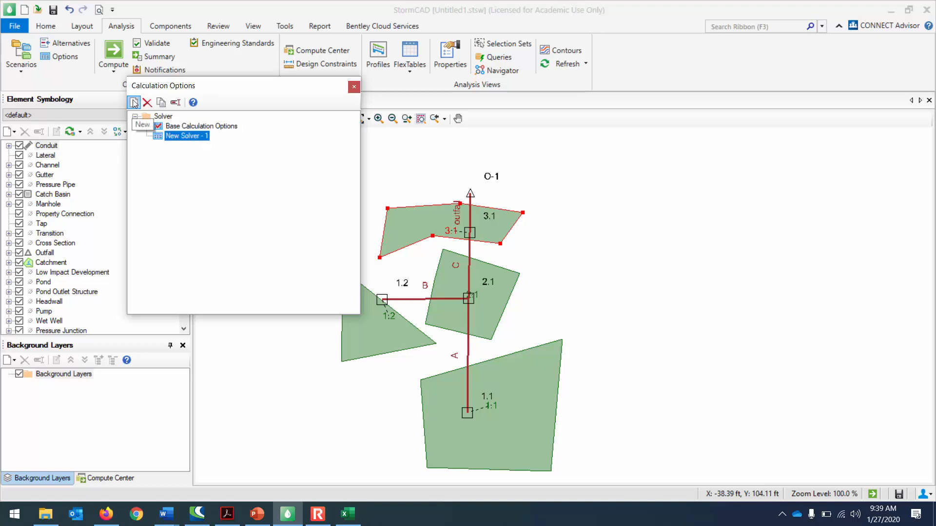
{"action": "left_click", "coordinate": [354, 87]}
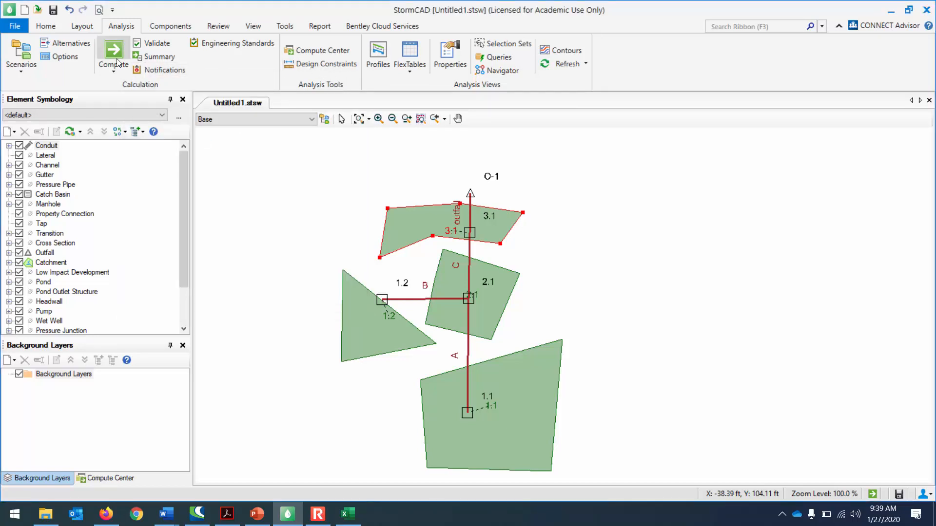
Step: Try to compute the Base scenario
{"action": "left_click", "coordinate": [114, 78]}
{"action": "left_click", "coordinate": [116, 83]}
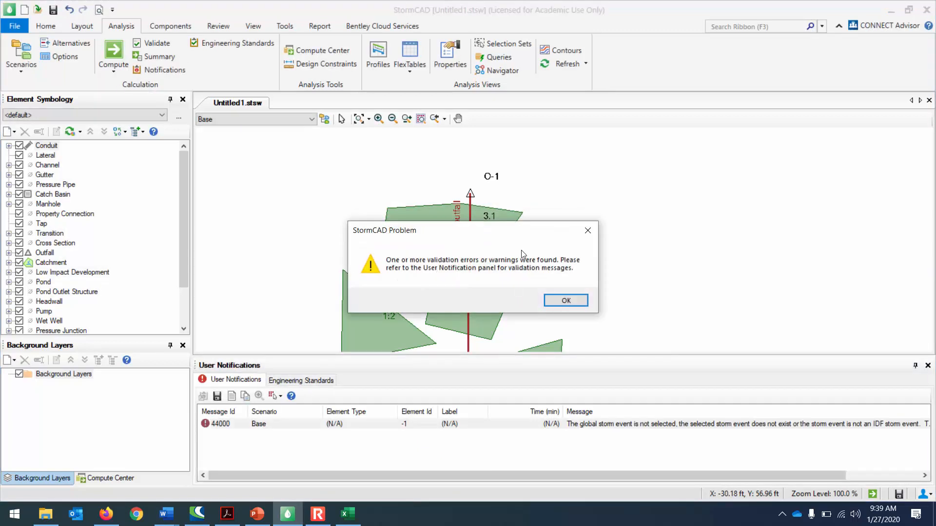
{"action": "left_click", "coordinate": [567, 298]}
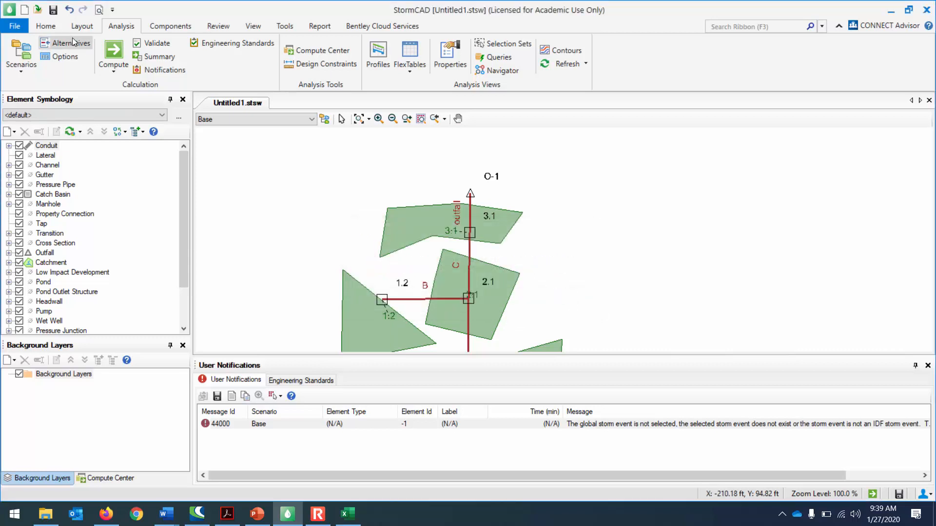
Step: Assign User Defined IDF Table - 1 - 10 Year as the global storm event for the base rainfall alternative
{"action": "left_click", "coordinate": [47, 27]}
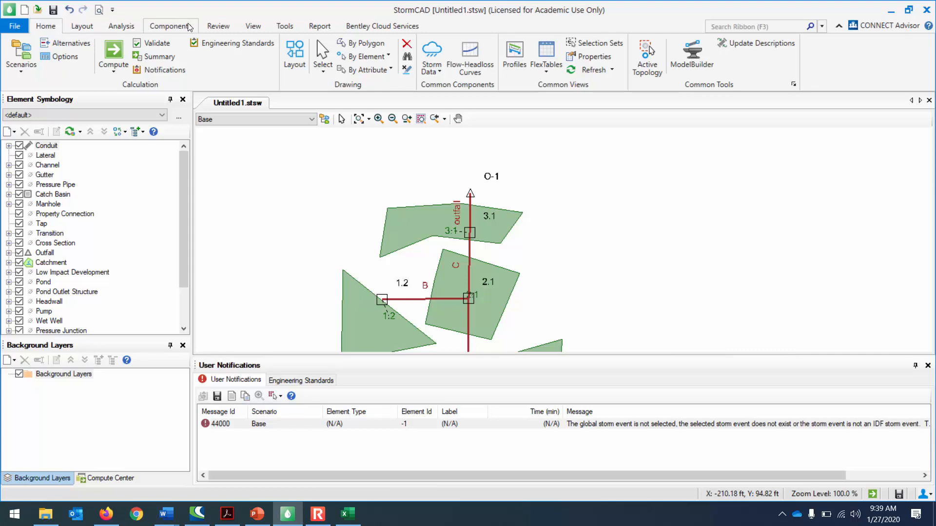
{"action": "left_click", "coordinate": [432, 68]}
{"action": "left_click", "coordinate": [458, 101]}
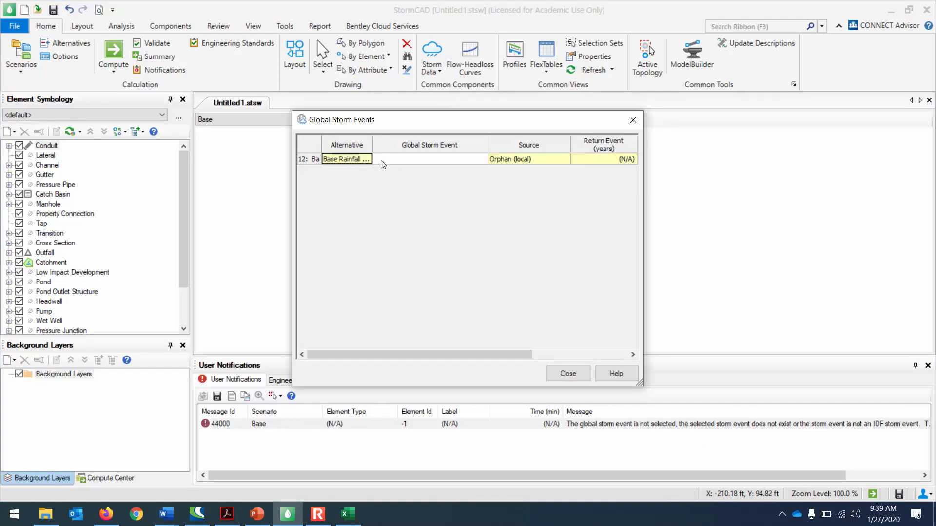
{"action": "left_click", "coordinate": [394, 160]}
{"action": "left_click", "coordinate": [464, 160]}
{"action": "left_click", "coordinate": [453, 171]}
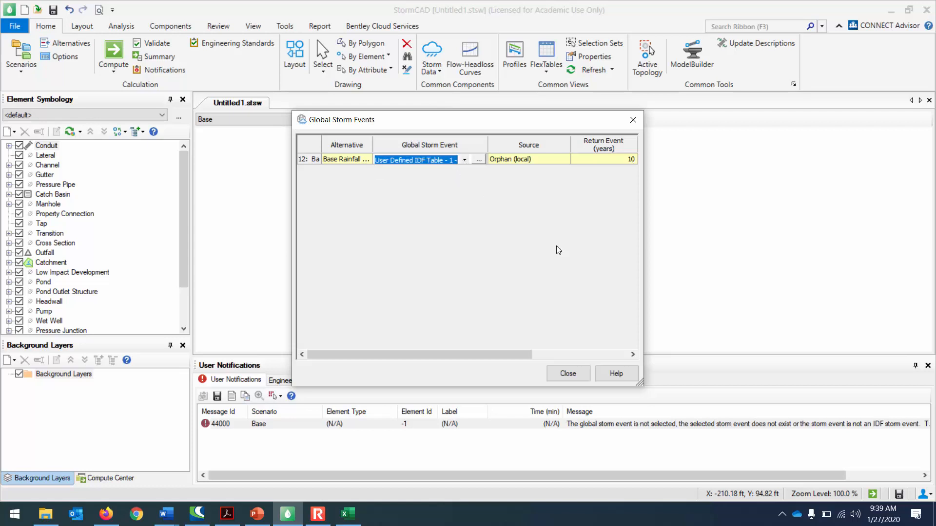
{"action": "left_click", "coordinate": [567, 374]}
Step: Reopen the global storm events, check that the 10-year IDF table is selected for the base rainfall alternative, and close them
{"action": "left_click", "coordinate": [441, 65]}
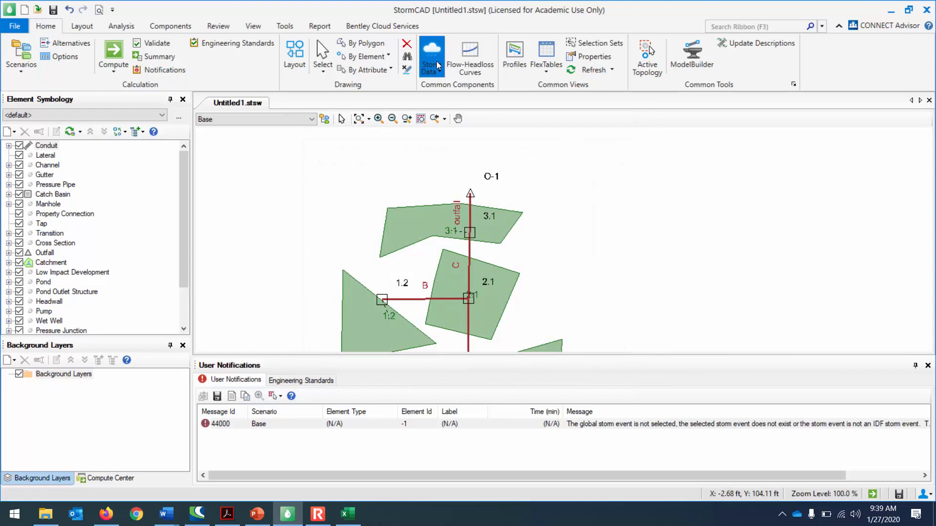
{"action": "left_click", "coordinate": [456, 101]}
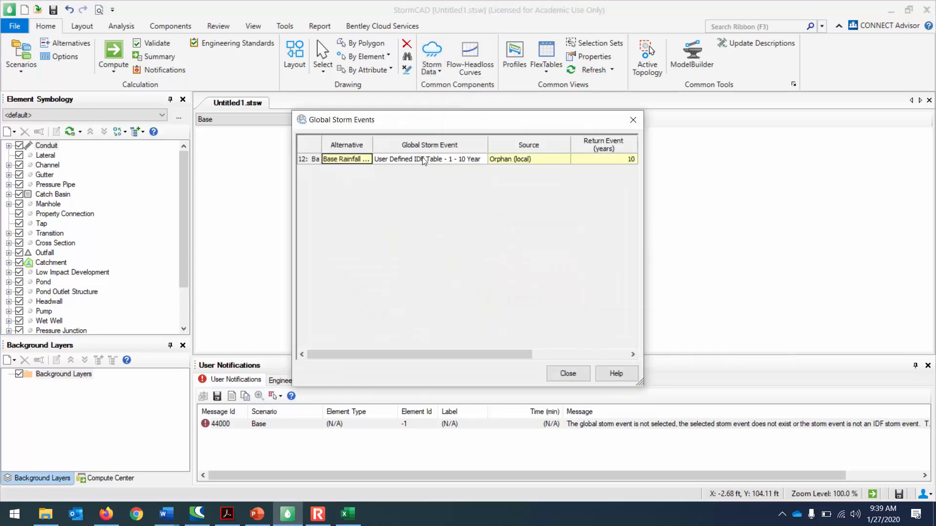
{"action": "left_click", "coordinate": [478, 162]}
{"action": "left_click", "coordinate": [464, 159]}
{"action": "left_click", "coordinate": [459, 172]}
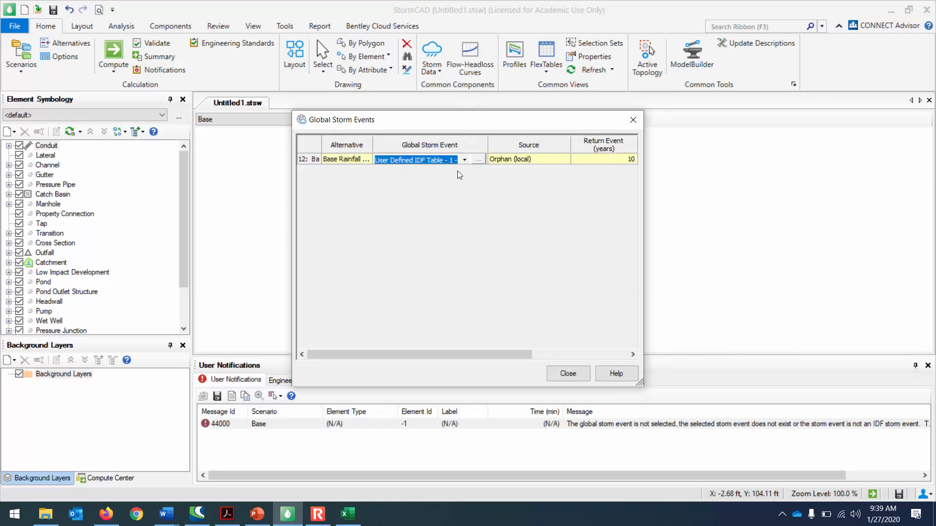
{"action": "left_click", "coordinate": [464, 162]}
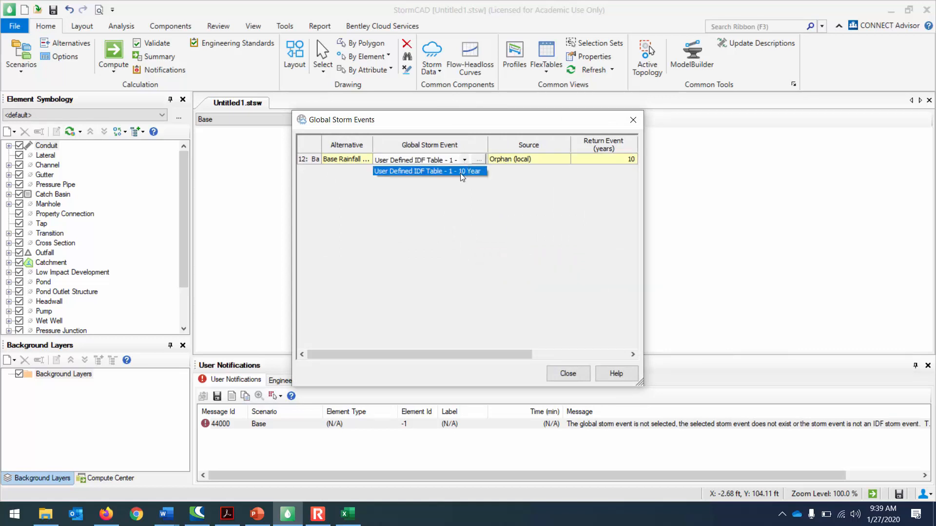
{"action": "left_click", "coordinate": [460, 172]}
{"action": "left_click", "coordinate": [566, 373]}
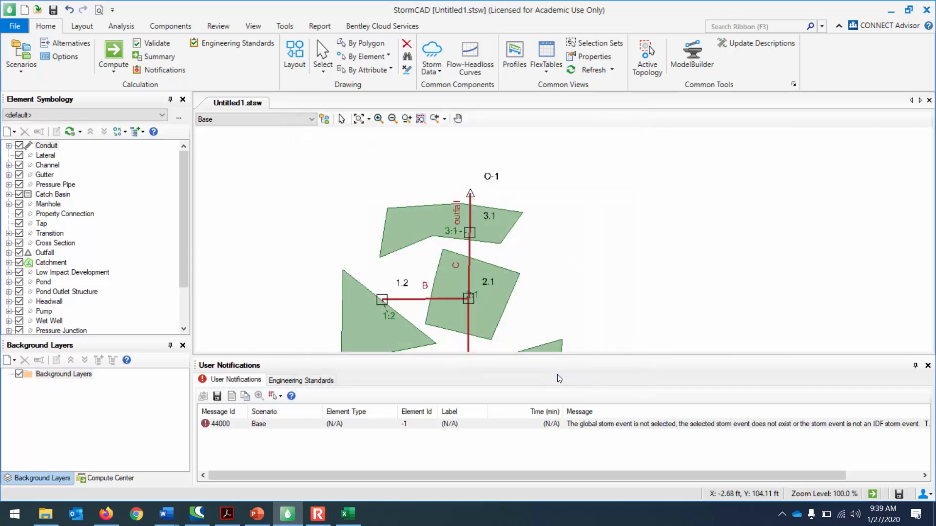
Step: Compute the Base scenario and review the flow, velocity and capacity results in the conduit FlexTable
{"action": "left_click", "coordinate": [112, 53]}
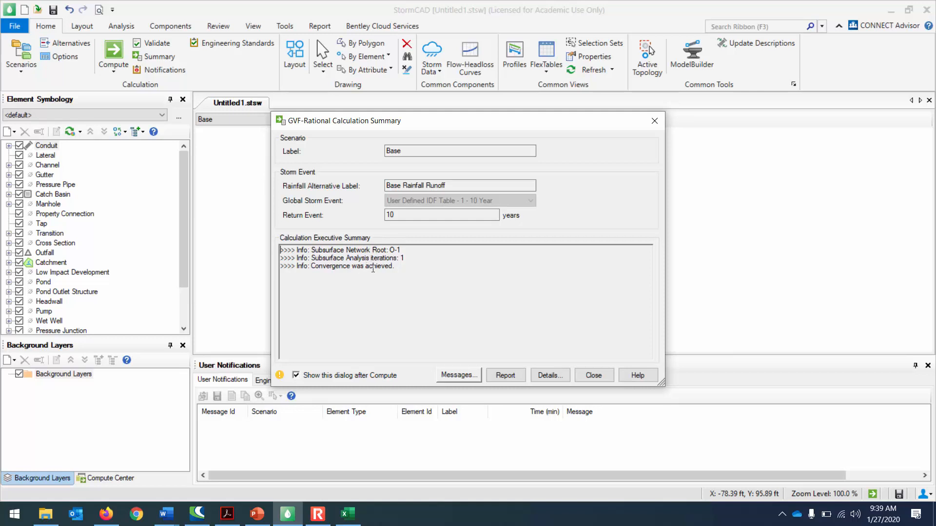
{"action": "left_click", "coordinate": [592, 375]}
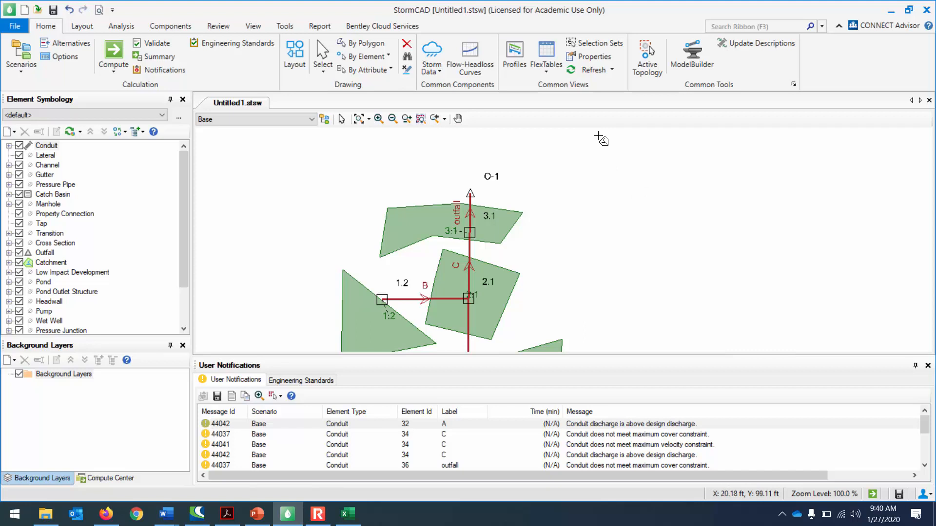
{"action": "left_click", "coordinate": [546, 72]}
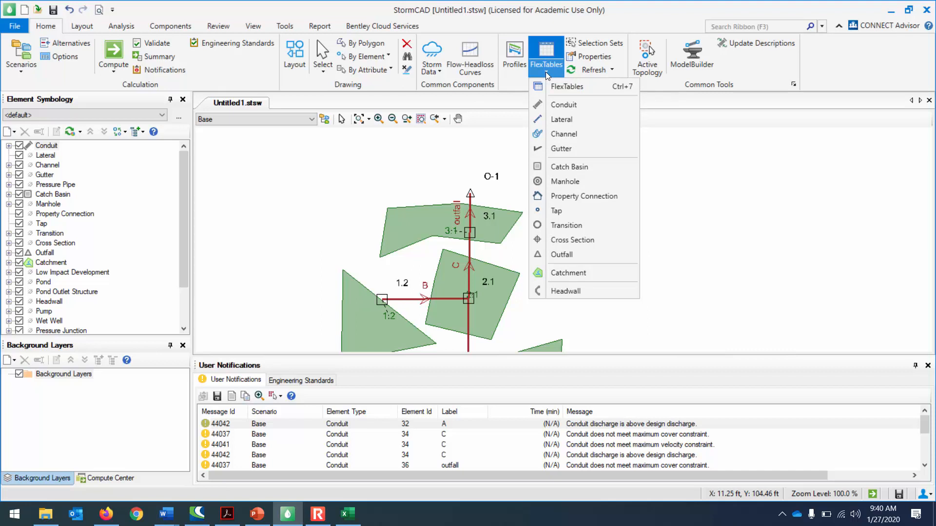
{"action": "left_click", "coordinate": [564, 106]}
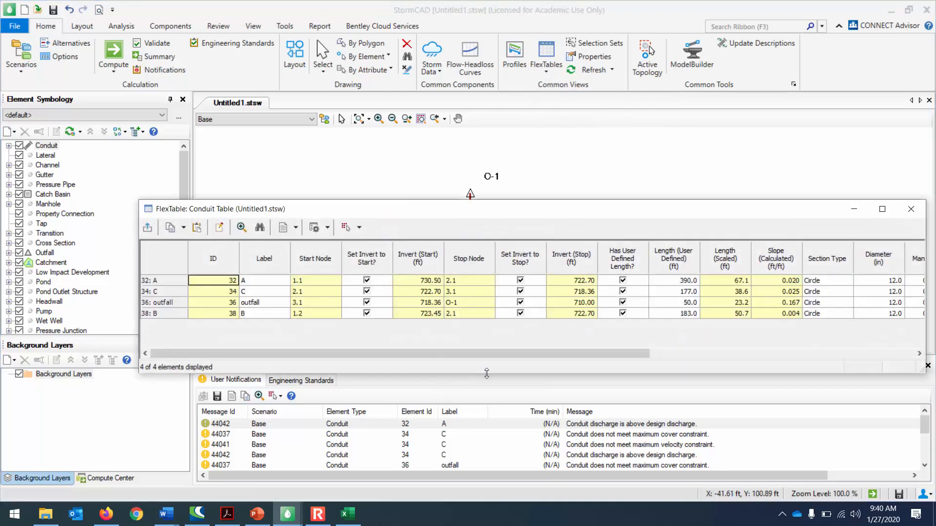
{"action": "left_click_drag", "start_coordinate": [504, 356], "coordinate": [795, 345]}
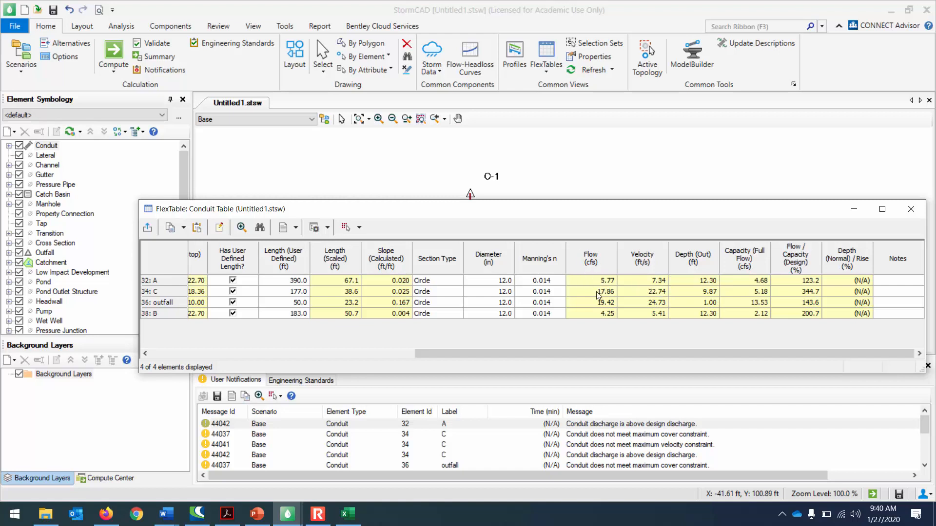
{"action": "mouse_move", "coordinate": [572, 354]}
{"action": "left_mouse_down"}
{"action": "mouse_move", "coordinate": [370, 347]}
{"action": "mouse_move", "coordinate": [577, 350]}
{"action": "left_mouse_up"}
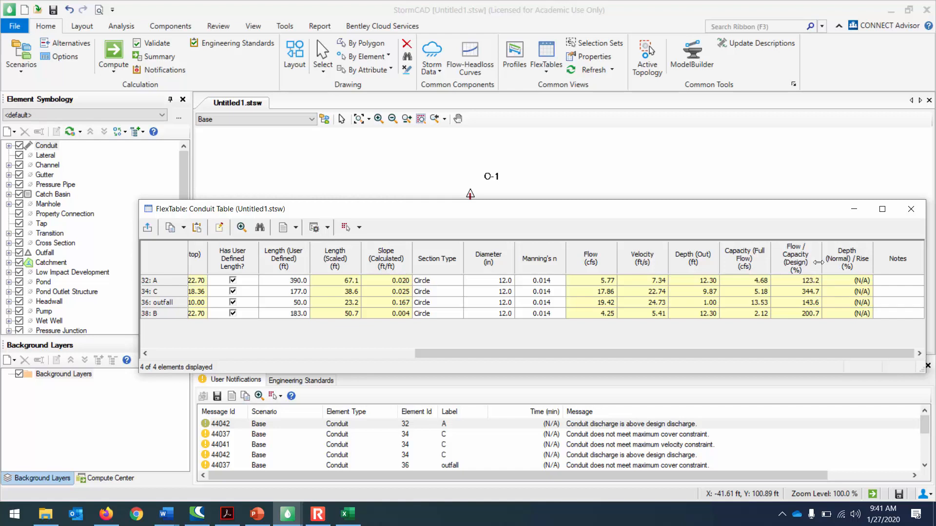
{"action": "left_click", "coordinate": [911, 208]}
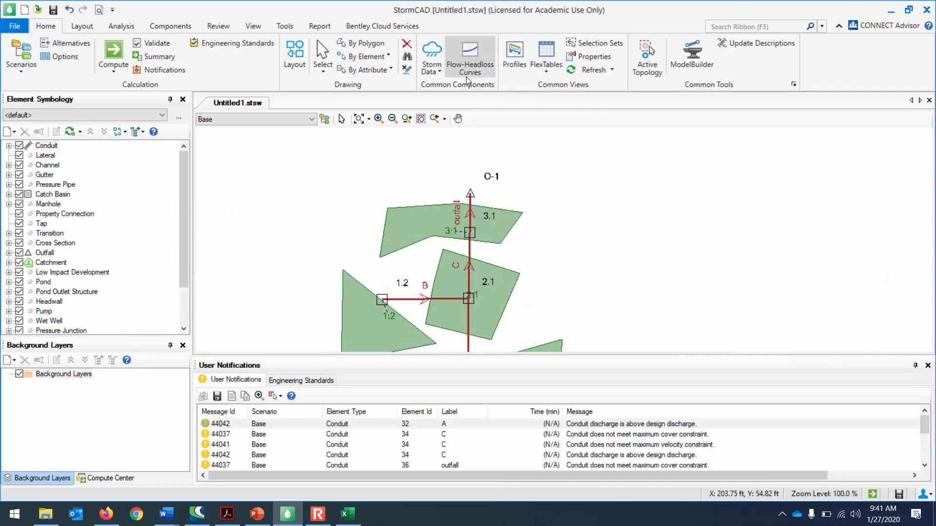
Step: Reopen the conduit FlexTable, check the outfall conduit's inverts and user defined length, and close it
{"action": "left_click", "coordinate": [544, 71]}
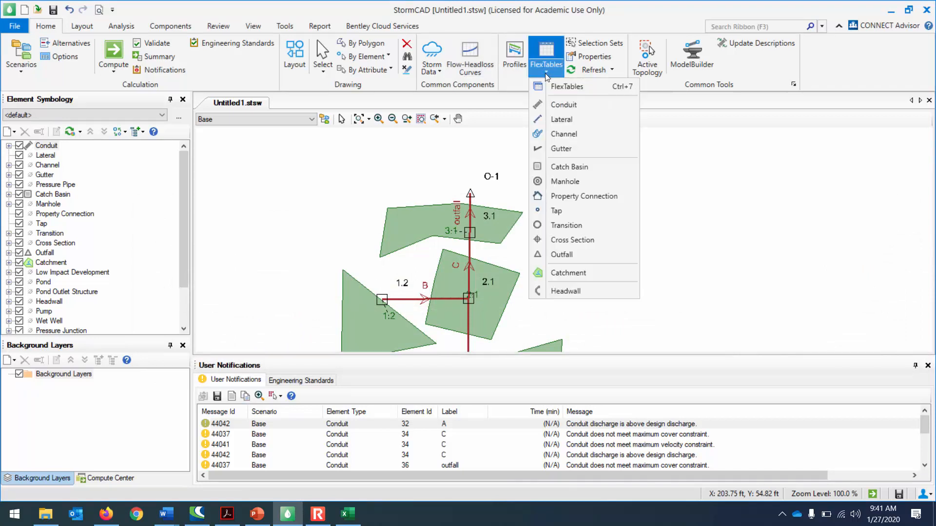
{"action": "left_click", "coordinate": [582, 107]}
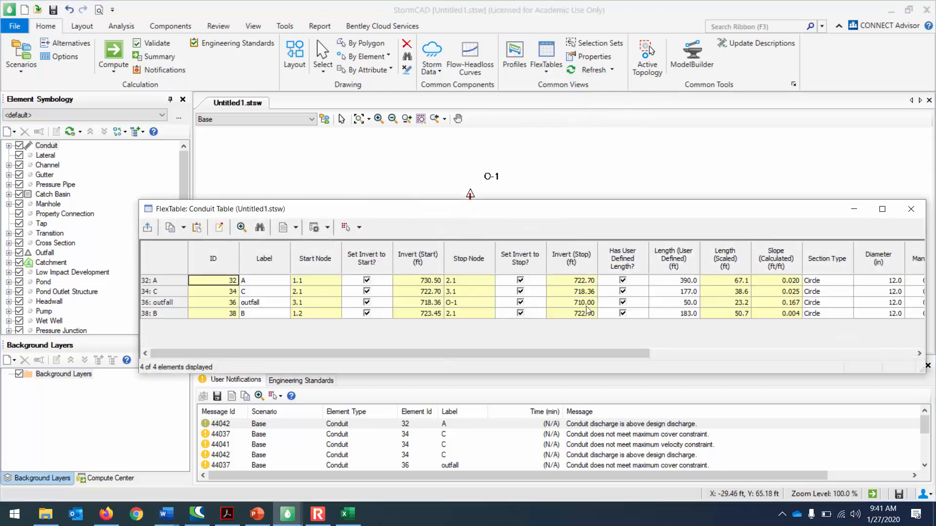
{"action": "left_click", "coordinate": [688, 303]}
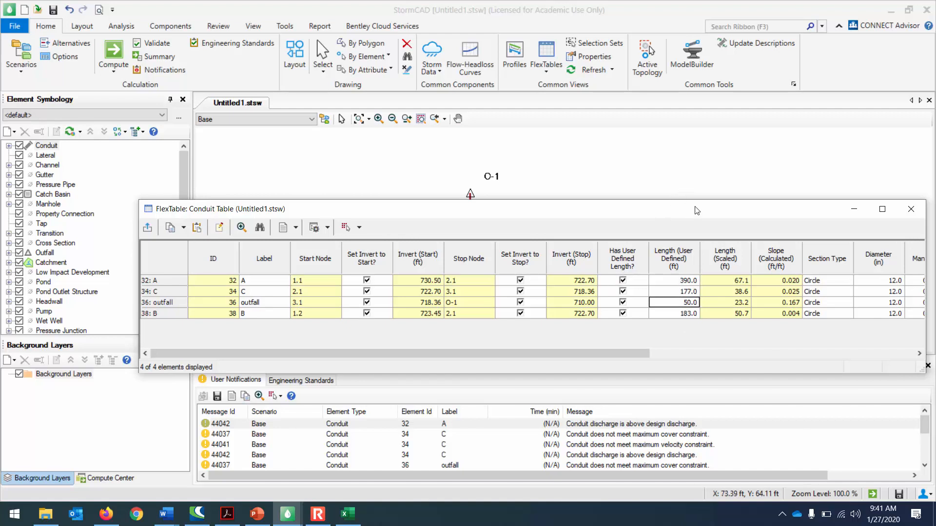
{"action": "left_click", "coordinate": [910, 208]}
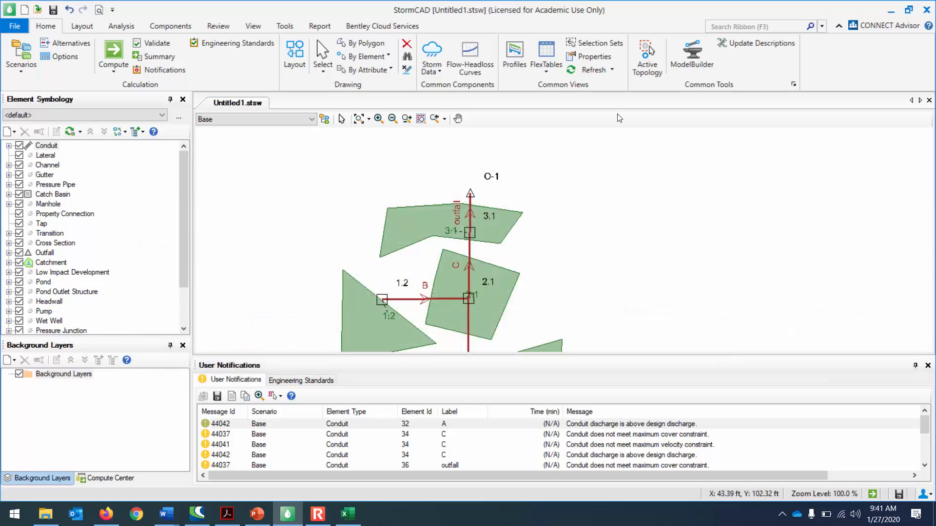
Step: In the conduit FlexTable, set conduit C's diameter to 18 in
{"action": "left_click", "coordinate": [548, 74]}
{"action": "left_click", "coordinate": [567, 107]}
{"action": "left_click_drag", "start_coordinate": [463, 352], "coordinate": [785, 352]}
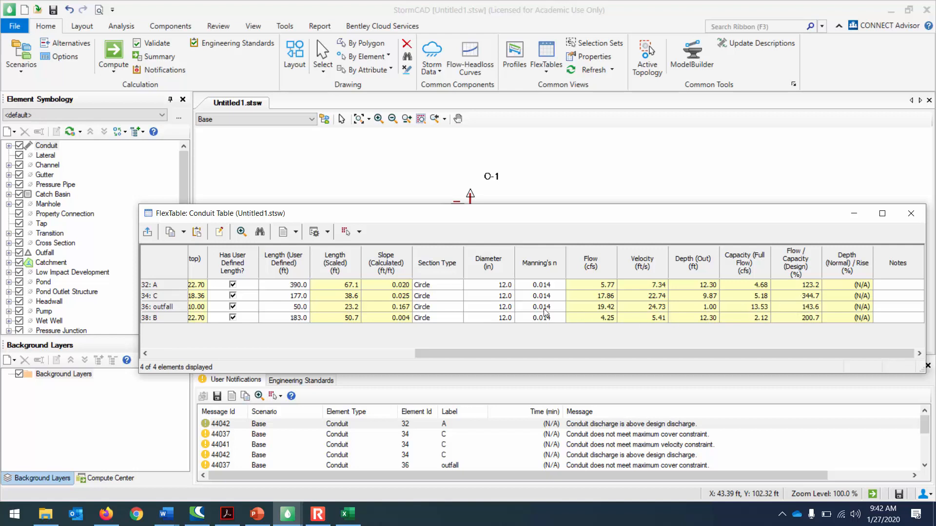
{"action": "left_click", "coordinate": [506, 296]}
{"action": "left_click", "coordinate": [506, 296]}
{"action": "type", "text": "18"}
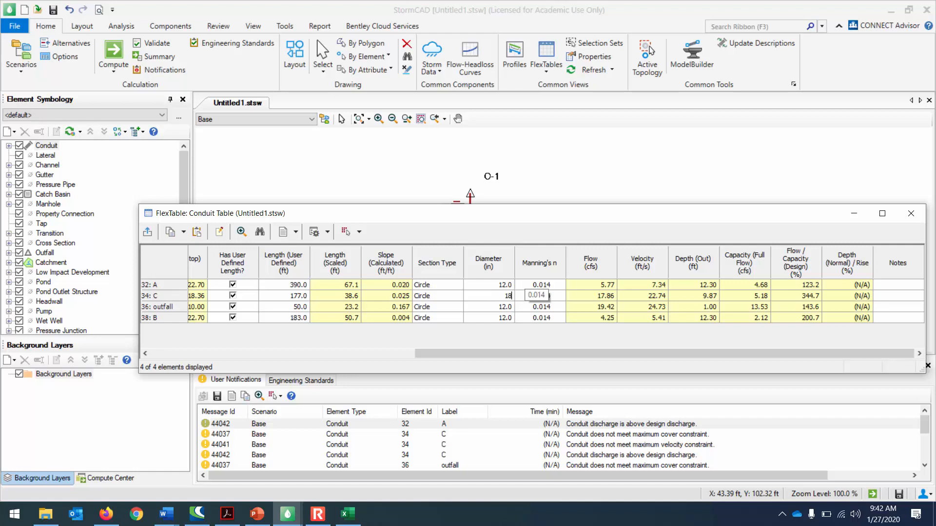
Step: Set the diameters of conduit A, the outfall conduit and conduit B to 16 in each
{"action": "left_click", "coordinate": [507, 287]}
{"action": "left_click", "coordinate": [507, 287]}
{"action": "type", "text": "16"}
{"action": "left_click", "coordinate": [507, 308]}
{"action": "type", "text": "16"}
{"action": "left_click", "coordinate": [508, 318]}
{"action": "type", "text": "16"}
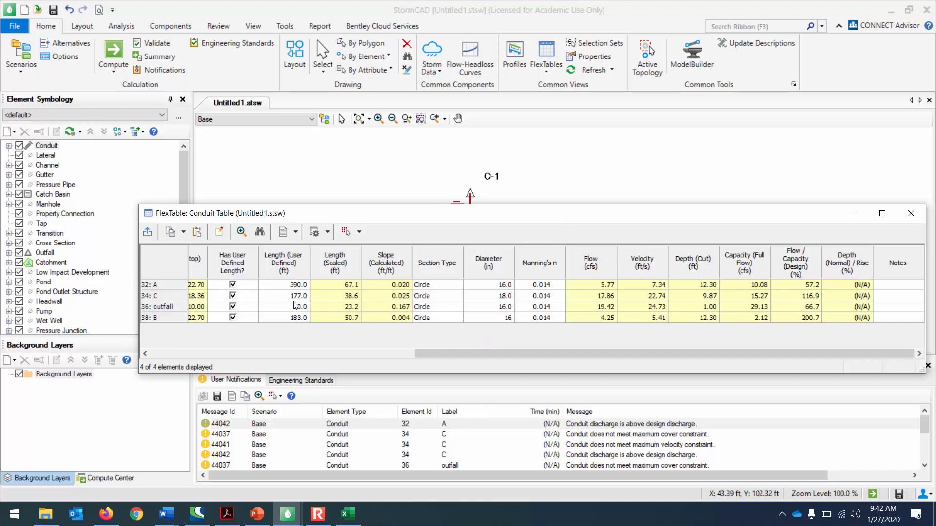
Step: Set the outfall conduit's diameter to 18 in, recompute the Base scenario and close the calculation summary
{"action": "left_click", "coordinate": [504, 307]}
{"action": "type", "text": "18"}
{"action": "left_click", "coordinate": [505, 296]}
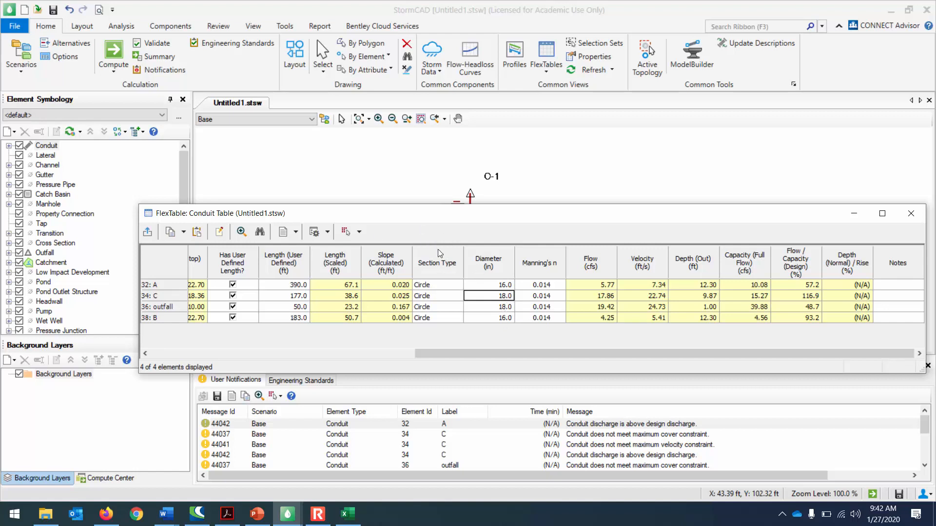
{"action": "left_click", "coordinate": [113, 51]}
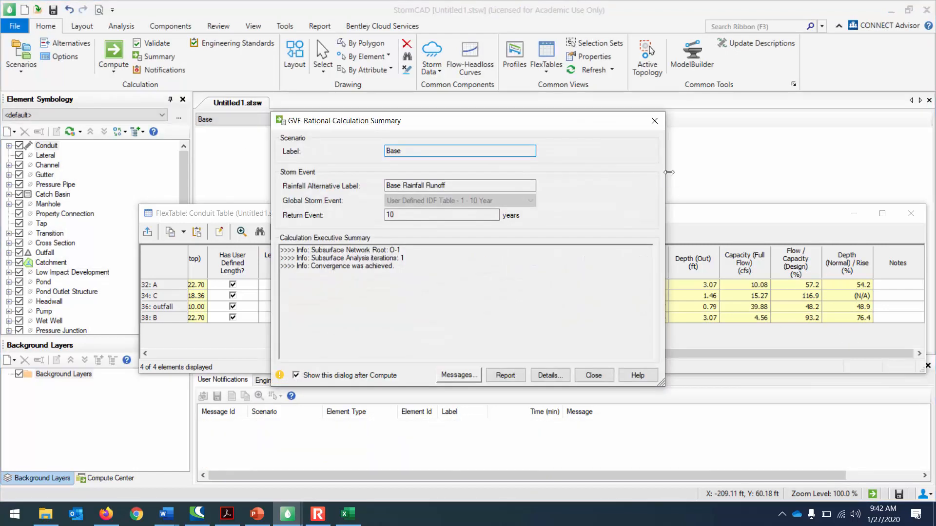
{"action": "left_click", "coordinate": [657, 120]}
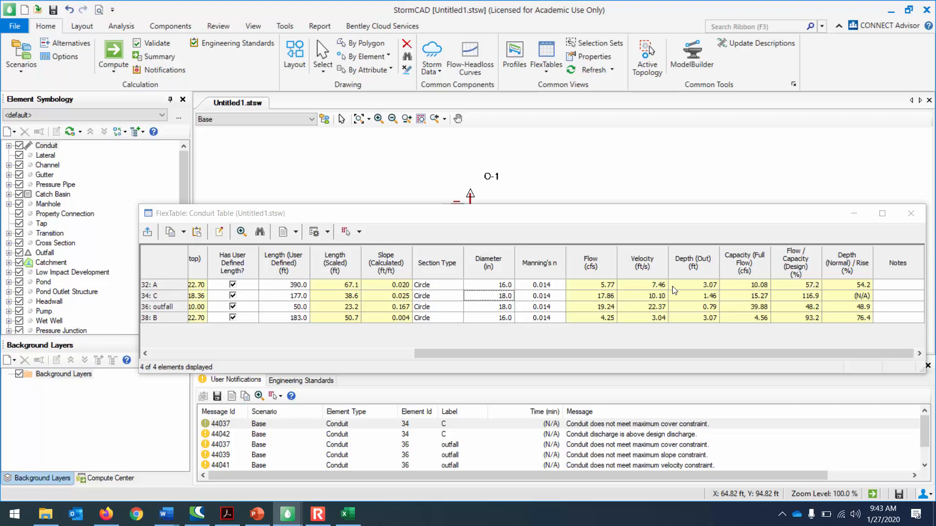
Step: Reduce conduit A's diameter to 14 in, recompute the Base scenario and close the calculation summary
{"action": "left_click", "coordinate": [502, 285]}
{"action": "left_click", "coordinate": [502, 286]}
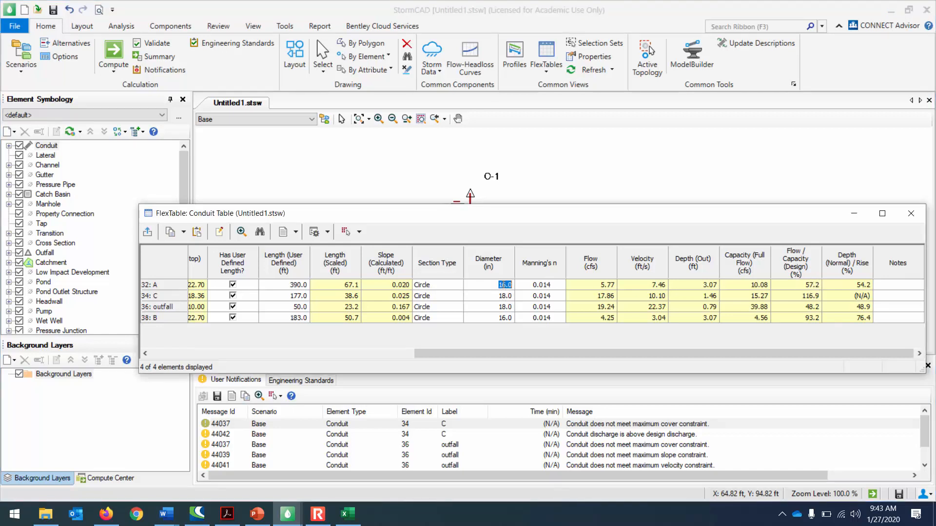
{"action": "type", "text": "14"}
{"action": "left_click", "coordinate": [118, 51]}
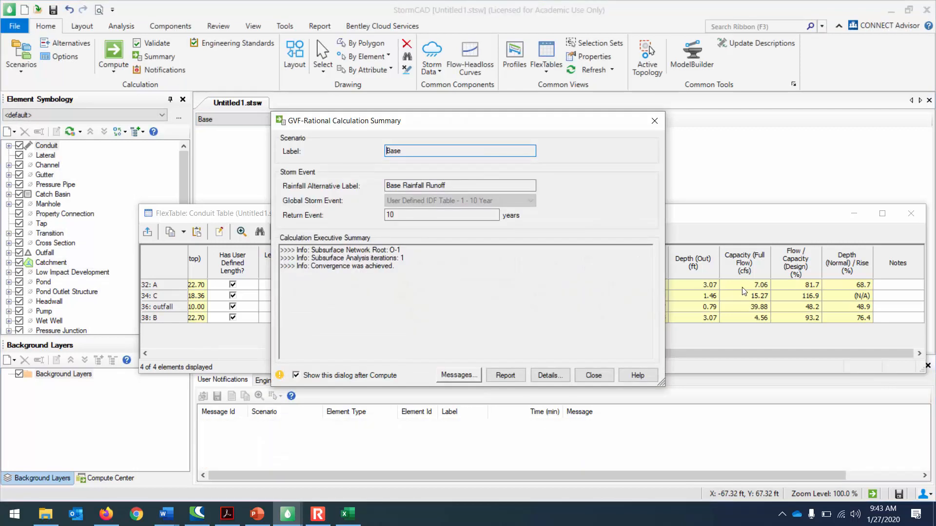
{"action": "left_click", "coordinate": [663, 120]}
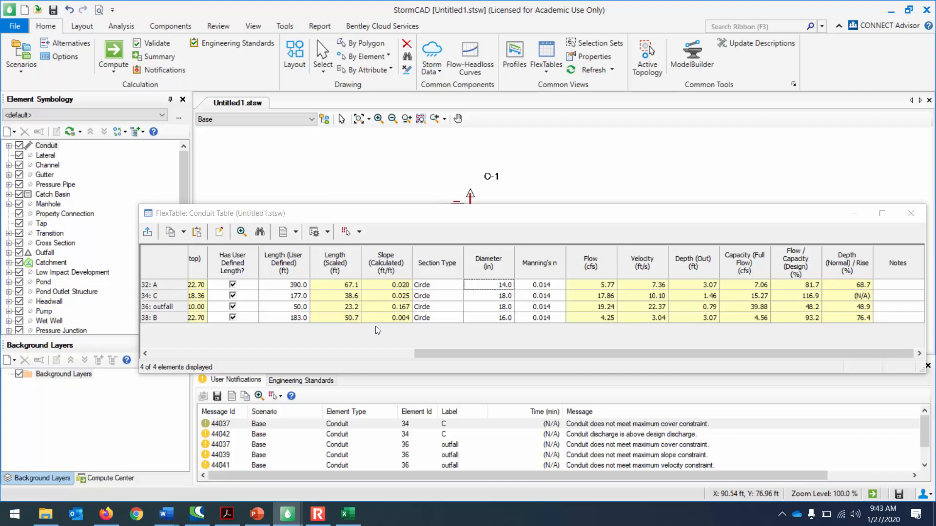
Step: Switch to the HW 3 document in Word, find the available conduit sizes, and compare them with the StormCAD conduit table's diameters and flow/capacity ratios
{"action": "left_click", "coordinate": [166, 514]}
{"action": "left_click", "coordinate": [145, 486]}
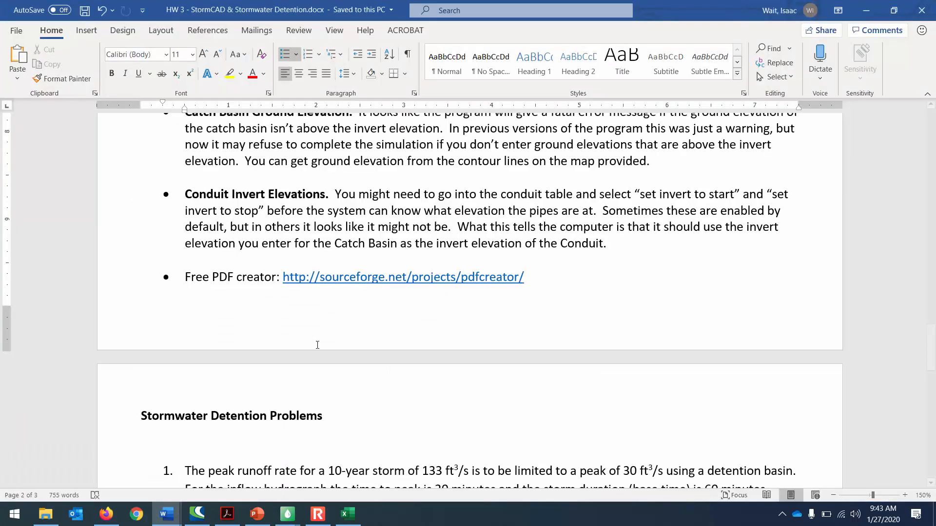
{"action": "scroll", "coordinate": [490, 300], "scroll_direction": "up", "scroll_amount": 15}
{"action": "scroll", "coordinate": [490, 300], "scroll_direction": "up", "scroll_amount": 12}
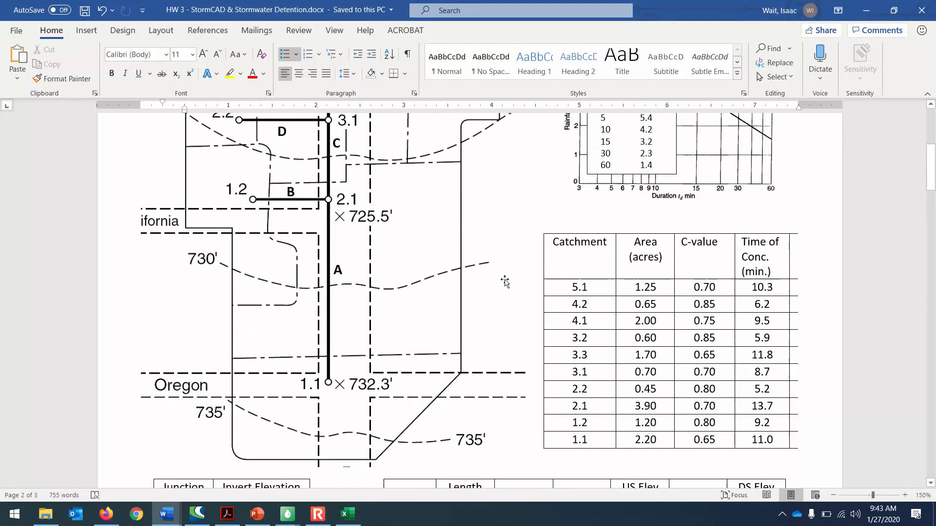
{"action": "left_click_drag", "start_coordinate": [731, 267], "coordinate": [656, 247]}
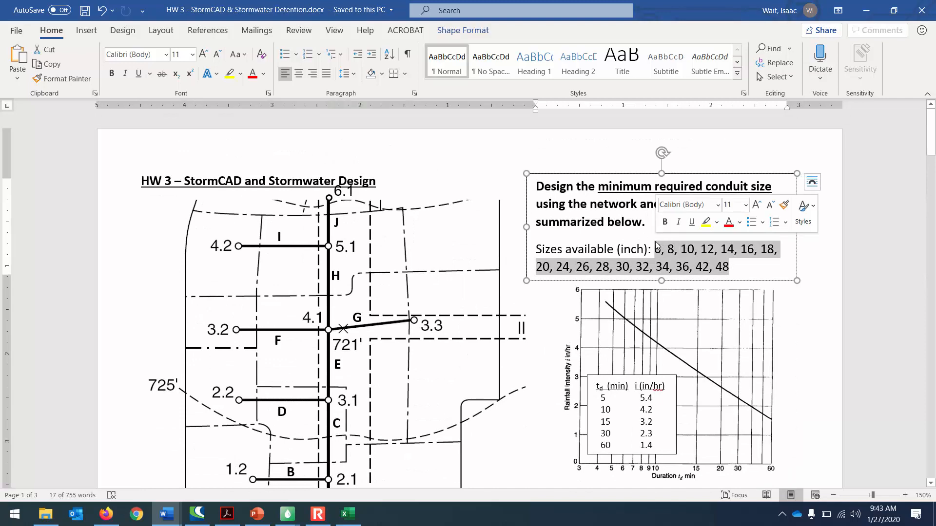
{"action": "left_click", "coordinate": [287, 514]}
{"action": "left_click", "coordinate": [335, 481]}
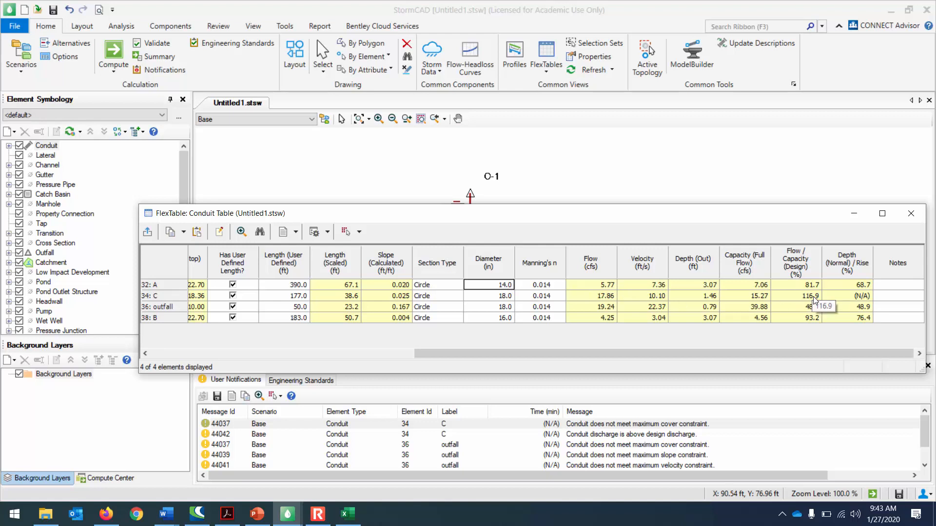
{"action": "left_click", "coordinate": [163, 521]}
{"action": "left_click", "coordinate": [128, 468]}
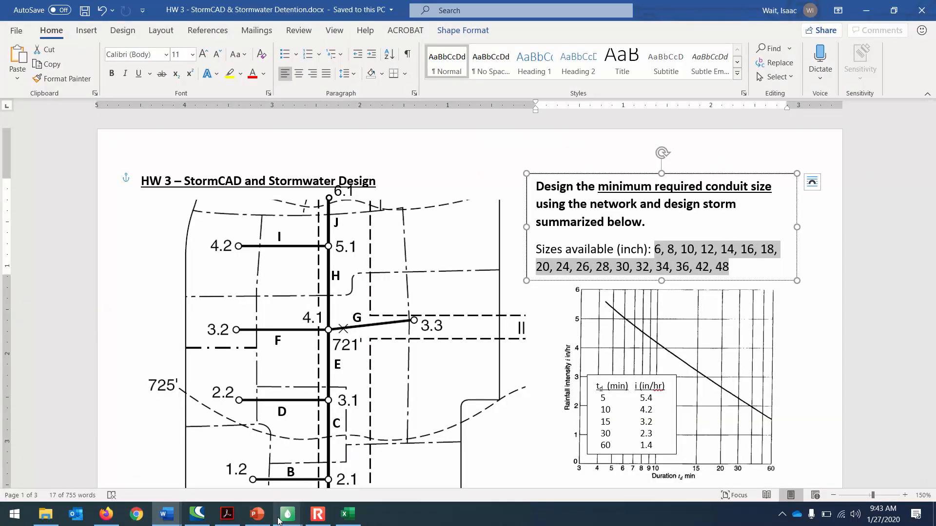
Step: Switch back to StormCAD's conduit table and set the diameters of conduit C and the outfall conduit to 20 in each
{"action": "mouse_move", "coordinate": [286, 518]}
{"action": "left_click", "coordinate": [251, 471]}
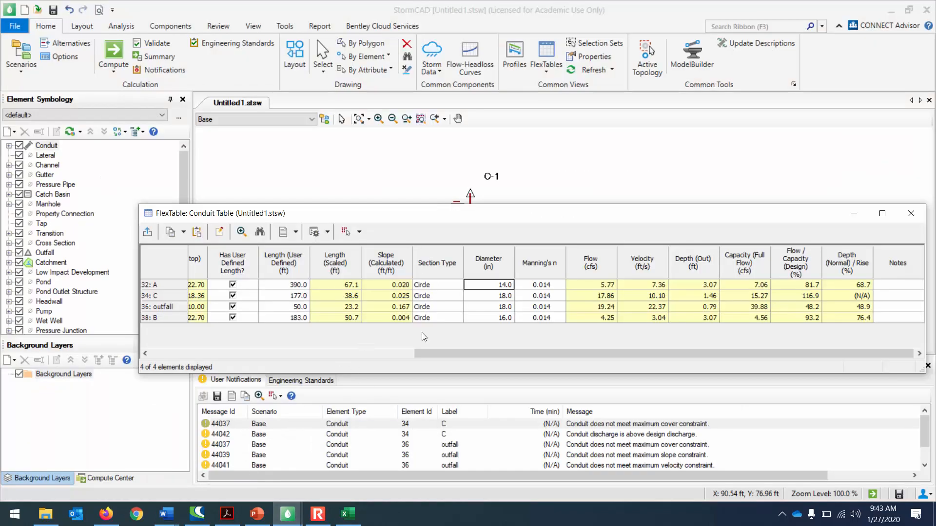
{"action": "left_click", "coordinate": [503, 296]}
{"action": "key", "text": "BackSpace"}
{"action": "type", "text": "20"}
{"action": "left_click", "coordinate": [503, 311]}
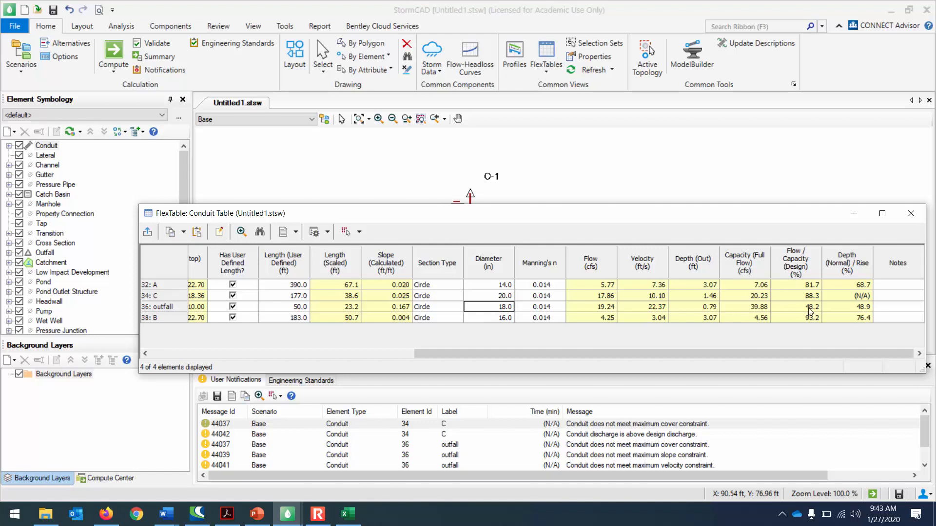
{"action": "type", "text": "20"}
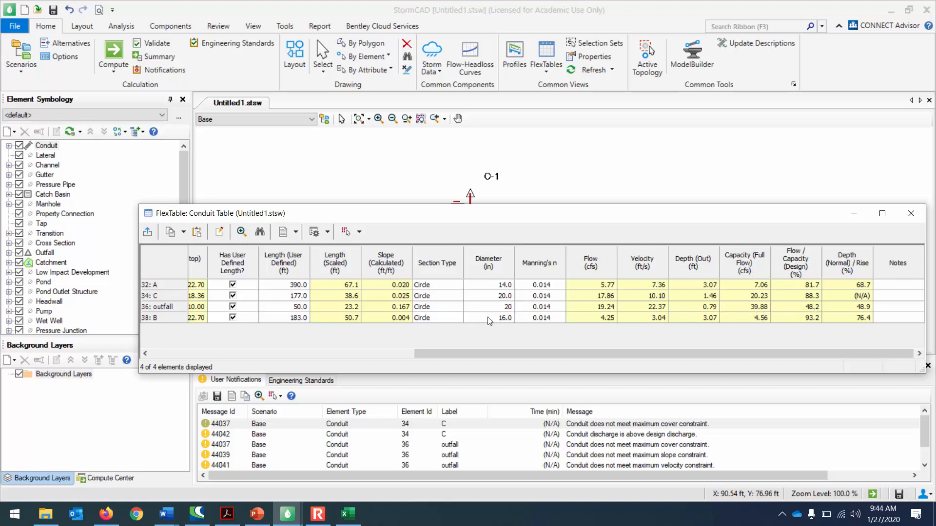
{"action": "key", "text": "Return"}
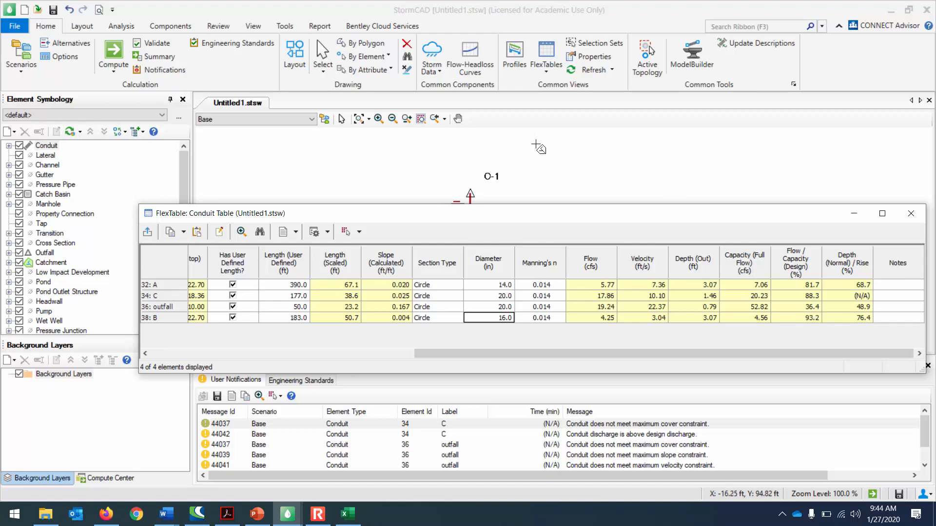
Step: Try a 14 in diameter for conduit B, recompute the Base scenario and close the calculation summary
{"action": "left_click", "coordinate": [500, 318]}
{"action": "type", "text": "14"}
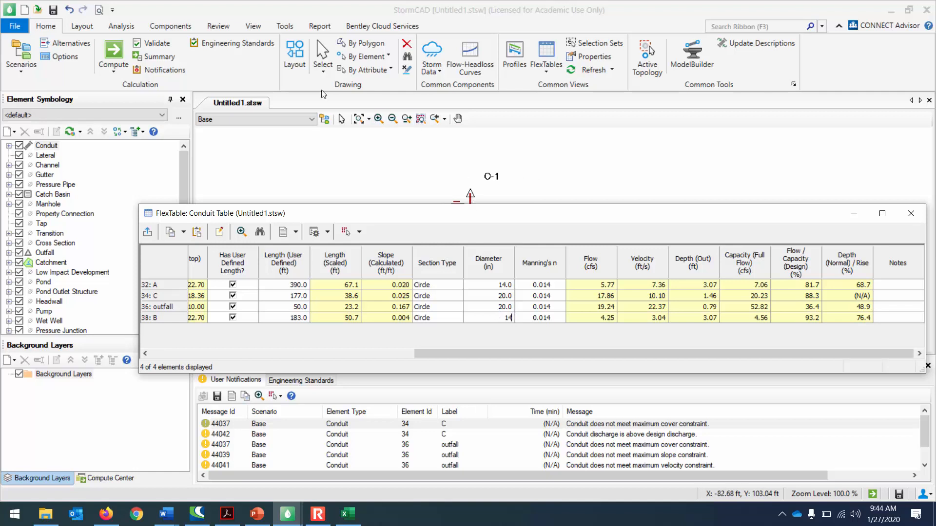
{"action": "left_click", "coordinate": [118, 56]}
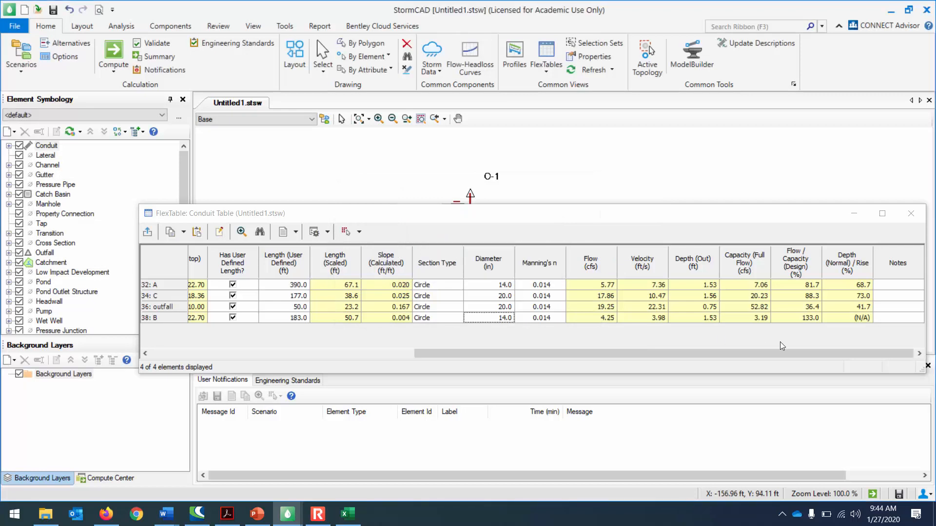
{"action": "left_click", "coordinate": [654, 121]}
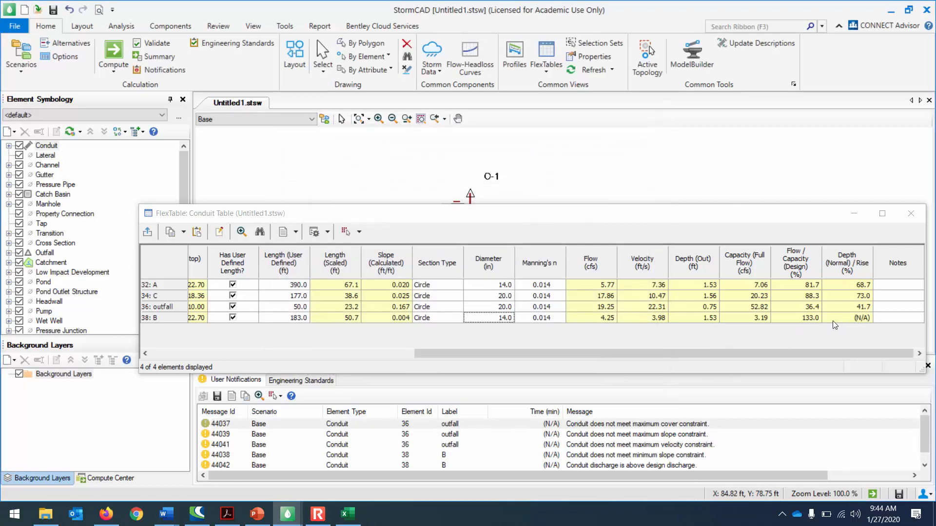
Step: Set conduit B's diameter to 16 in, recompute the Base scenario and close the calculation summary
{"action": "left_click", "coordinate": [504, 319]}
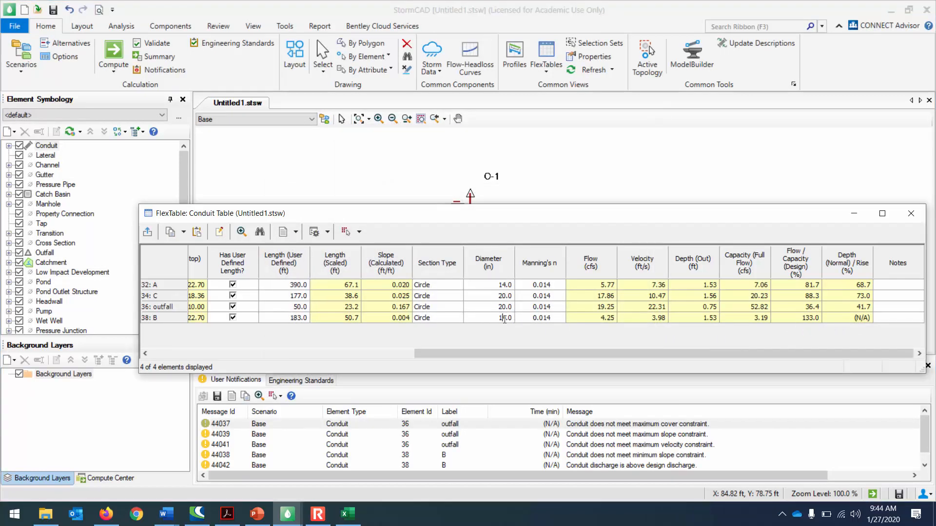
{"action": "double_click", "coordinate": [504, 319]}
{"action": "type", "text": "16"}
{"action": "left_click", "coordinate": [115, 50]}
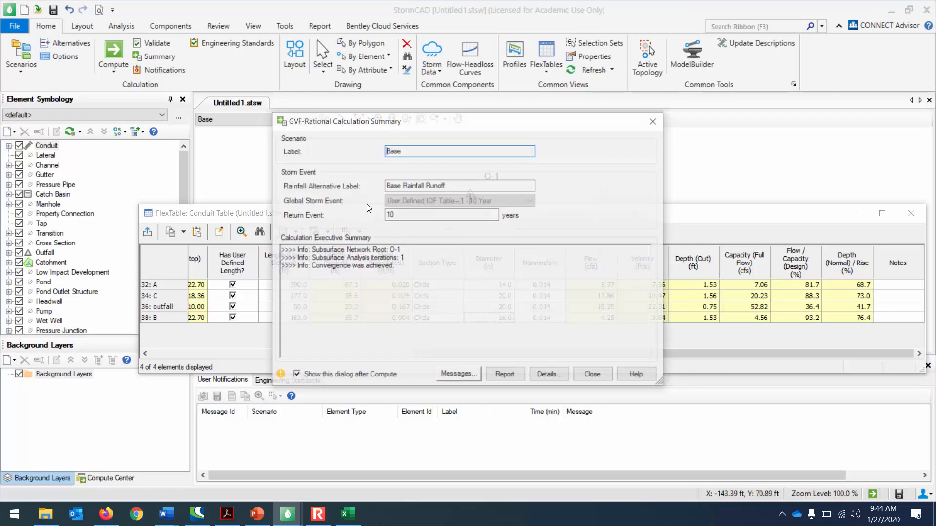
{"action": "left_click", "coordinate": [655, 120]}
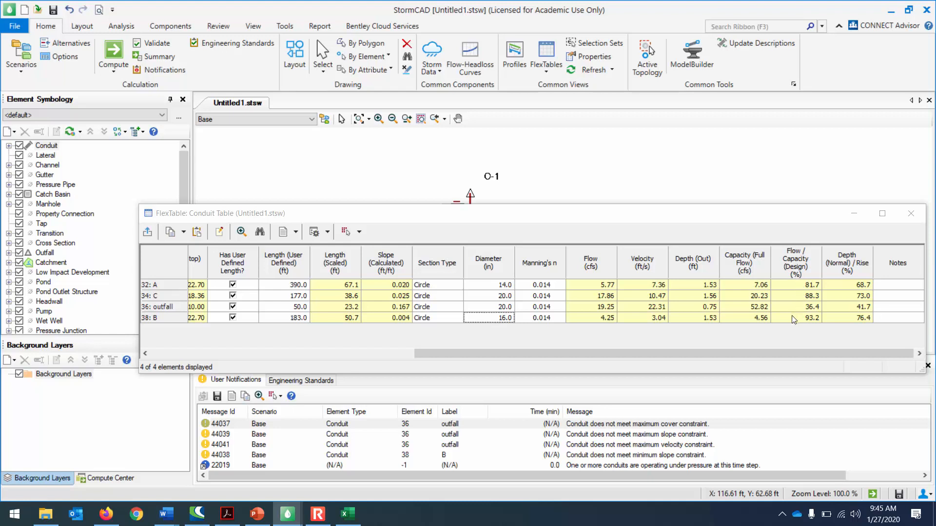
Step: Switch to the HW 3 document in Word and review the network map, available conduit sizes, and junction and conduit data tables
{"action": "left_click", "coordinate": [599, 288]}
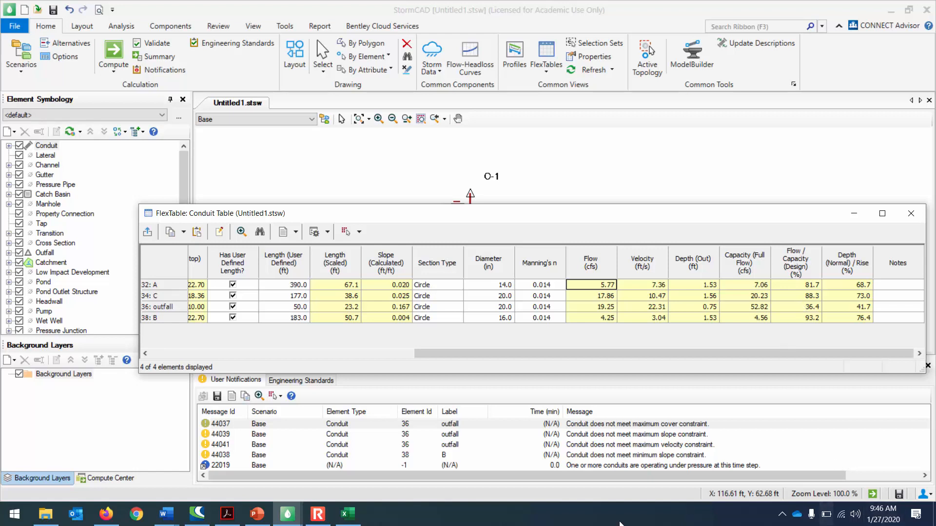
{"action": "mouse_move", "coordinate": [191, 518]}
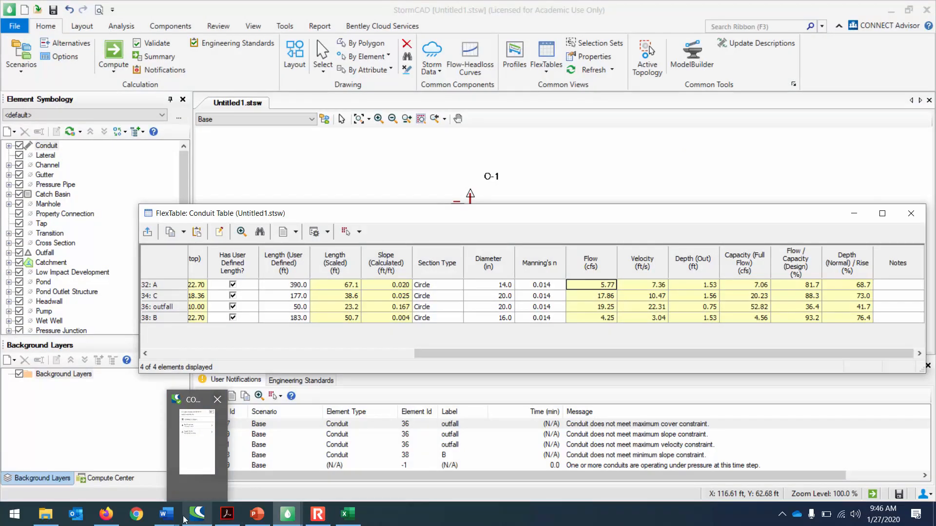
{"action": "left_click", "coordinate": [166, 515]}
{"action": "left_click", "coordinate": [154, 481]}
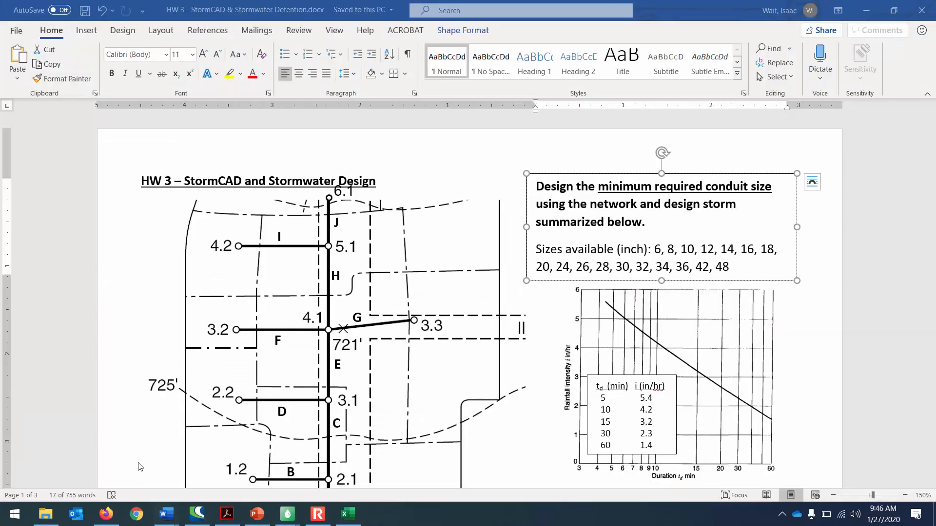
{"action": "scroll", "coordinate": [290, 319], "scroll_direction": "down", "scroll_amount": 3}
{"action": "scroll", "coordinate": [290, 319], "scroll_direction": "down", "scroll_amount": 3}
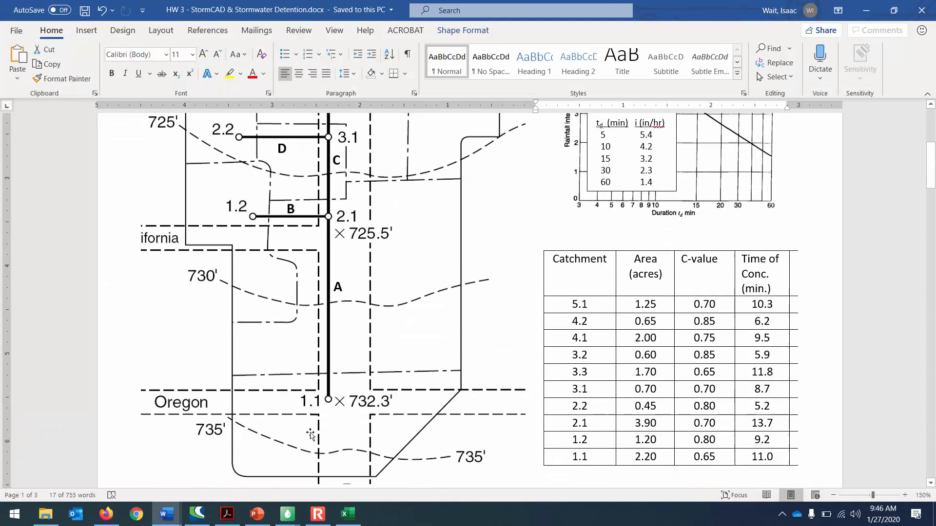
{"action": "scroll", "coordinate": [334, 402], "scroll_direction": "up", "scroll_amount": 7}
{"action": "scroll", "coordinate": [343, 404], "scroll_direction": "up", "scroll_amount": 2}
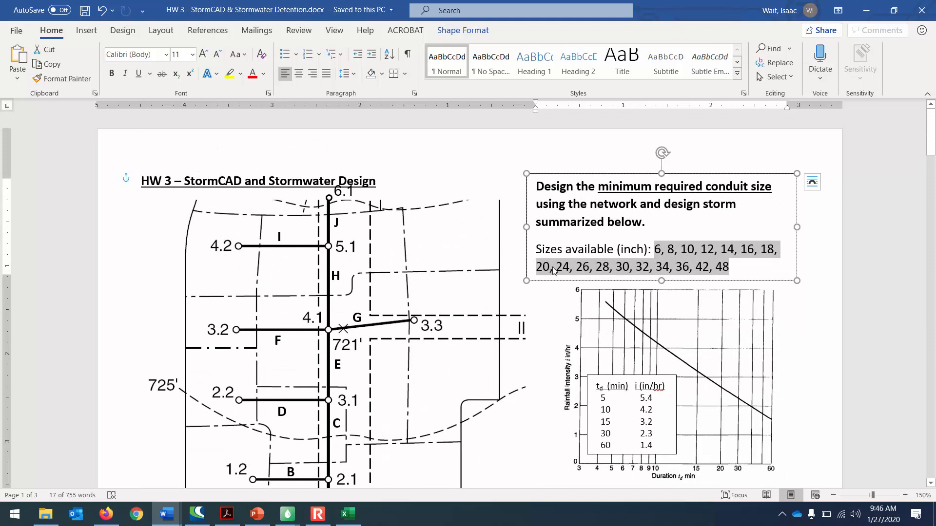
{"action": "scroll", "coordinate": [449, 249], "scroll_direction": "down", "scroll_amount": 10}
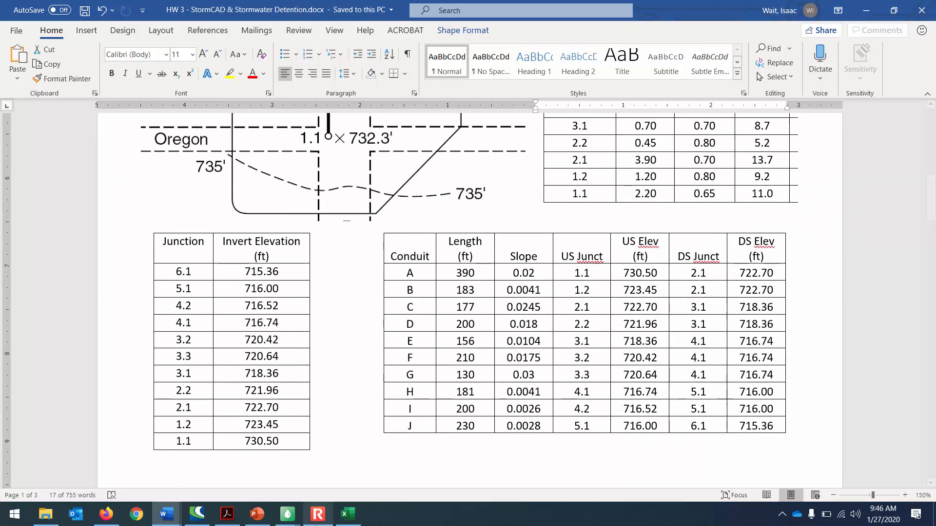
Step: Switch back to StormCAD and close the conduit FlexTable
{"action": "mouse_move", "coordinate": [296, 513]}
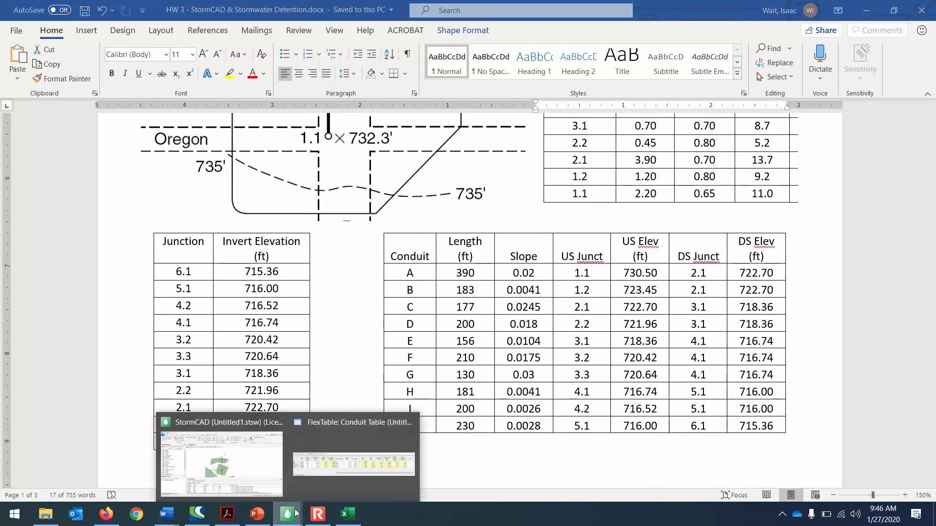
{"action": "left_click", "coordinate": [275, 490]}
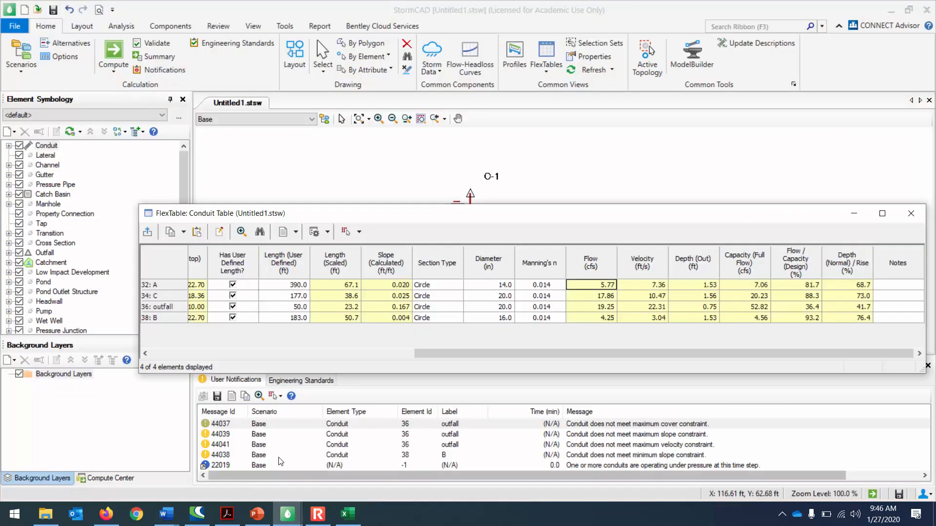
{"action": "left_click", "coordinate": [911, 214]}
Step: Switch to the HW 3 document in Word and examine the example network drawings with conduit and catchment annotations
{"action": "scroll", "coordinate": [671, 269], "scroll_direction": "down", "scroll_amount": 1}
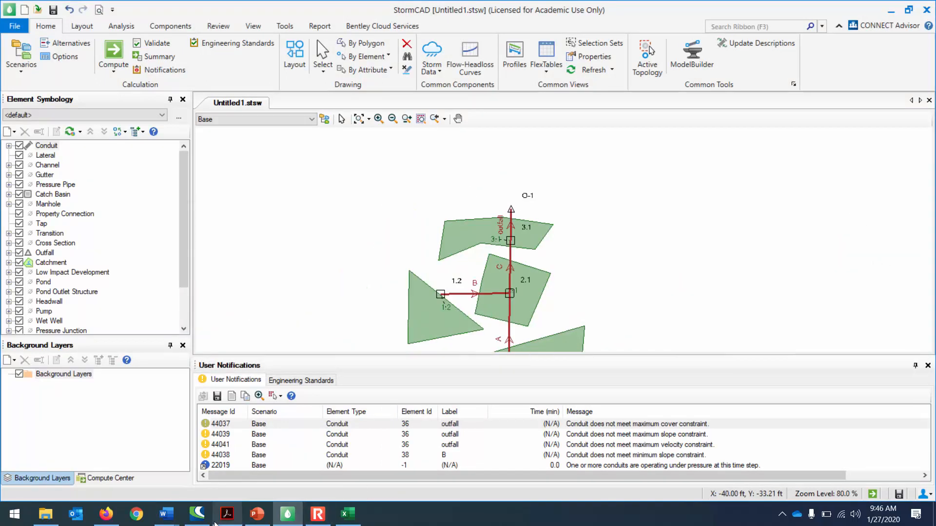
{"action": "mouse_move", "coordinate": [166, 514]}
{"action": "left_click", "coordinate": [165, 479]}
{"action": "scroll", "coordinate": [415, 344], "scroll_direction": "down", "scroll_amount": 15}
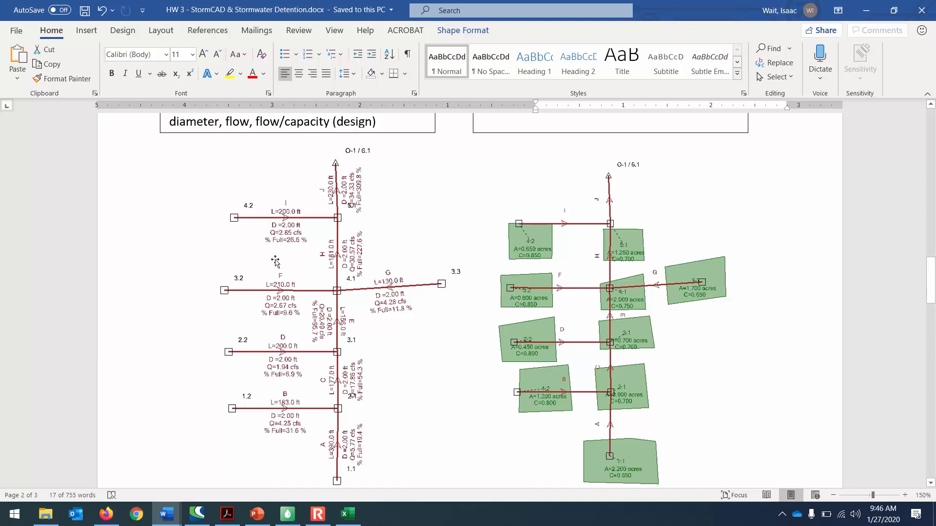
Step: Switch back to StormCAD and start a new annotation for the conduit elements in the element symbology
{"action": "left_click", "coordinate": [288, 514]}
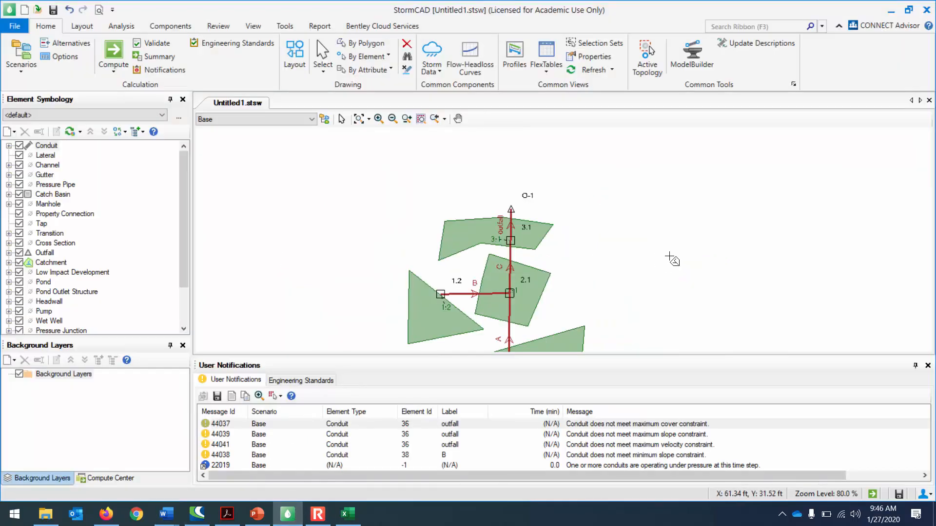
{"action": "scroll", "coordinate": [668, 257], "scroll_direction": "down", "scroll_amount": 1}
{"action": "scroll", "coordinate": [567, 299], "scroll_direction": "up", "scroll_amount": 5}
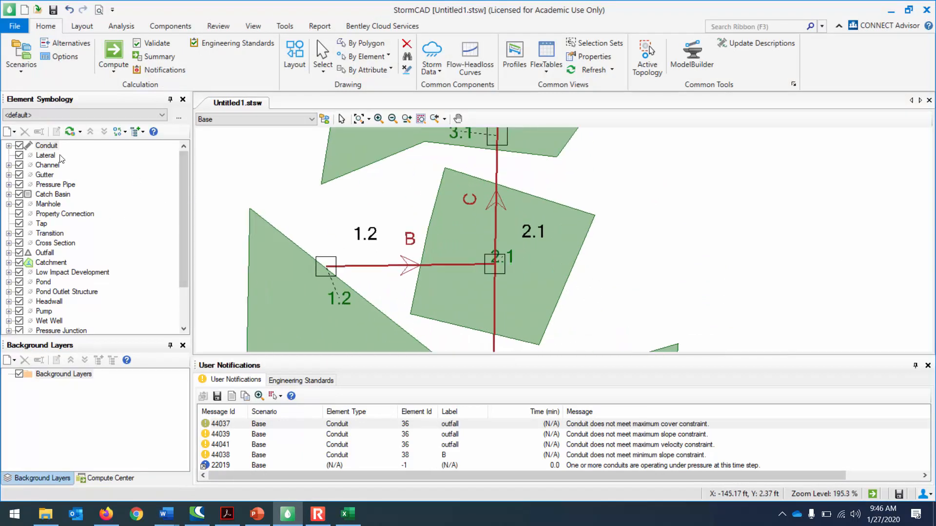
{"action": "left_click", "coordinate": [9, 146]}
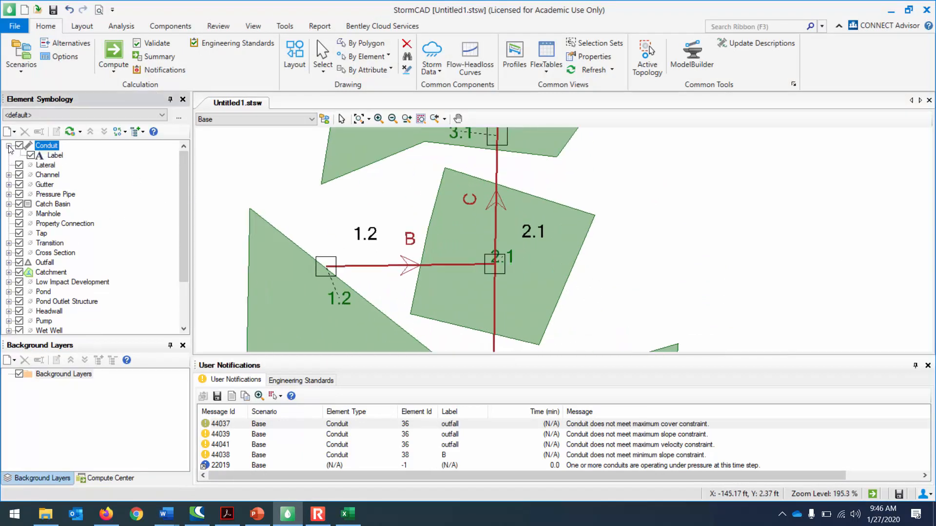
{"action": "right_click", "coordinate": [48, 148]}
{"action": "mouse_move", "coordinate": [74, 154]}
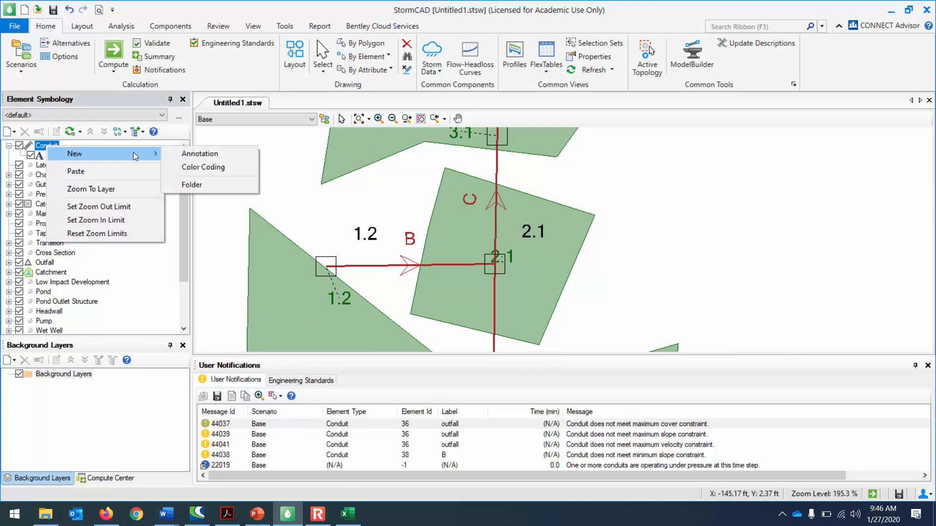
{"action": "left_click", "coordinate": [193, 154]}
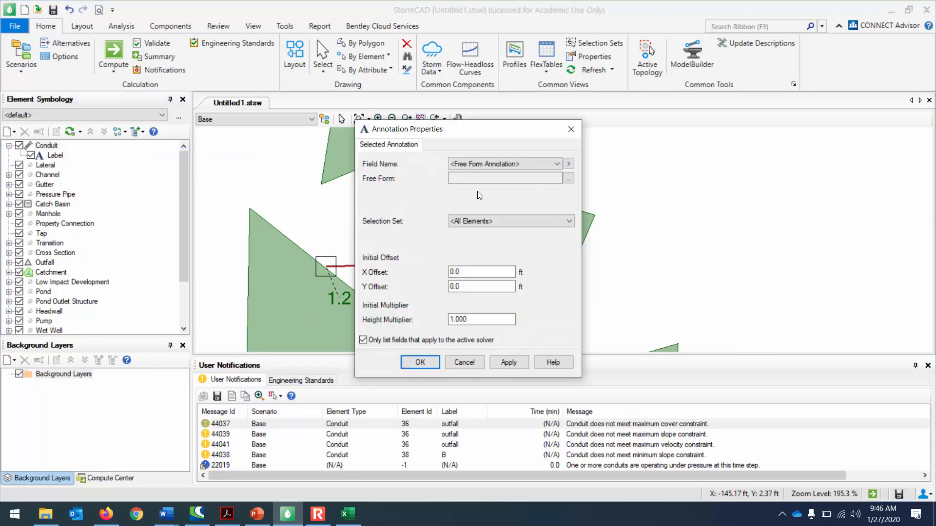
Step: Set the conduit annotation to the Diameter field with the prefix "D=" and apply it
{"action": "left_click", "coordinate": [546, 163]}
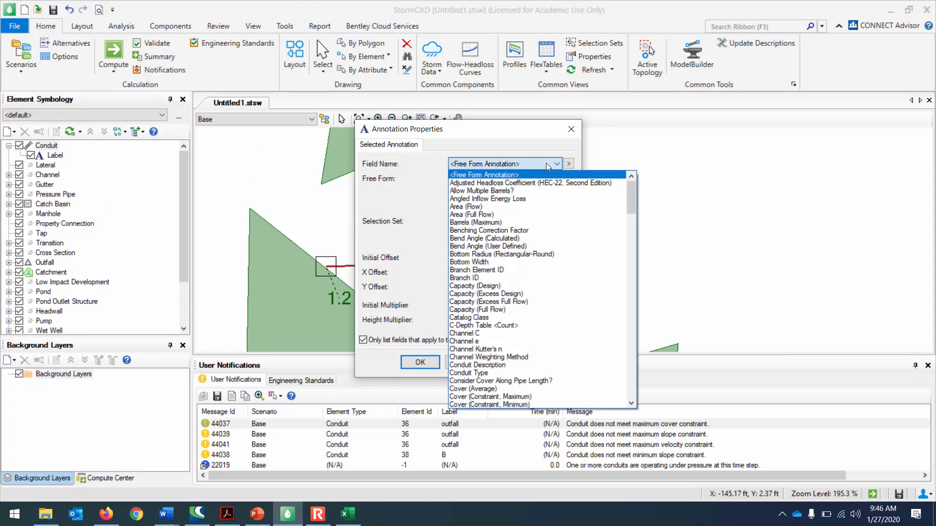
{"action": "scroll", "coordinate": [534, 288], "scroll_direction": "down", "scroll_amount": 7}
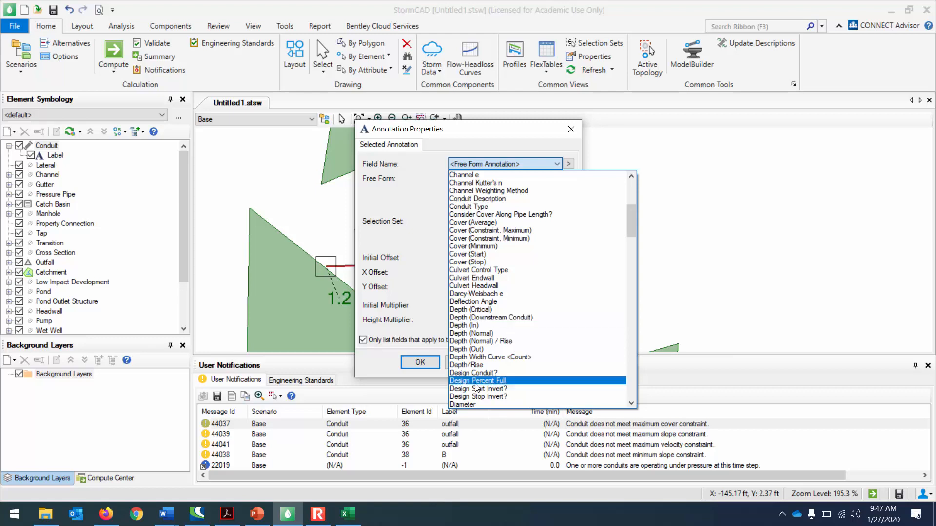
{"action": "left_click", "coordinate": [480, 405]}
{"action": "left_click", "coordinate": [470, 179]}
{"action": "type", "text": "D="}
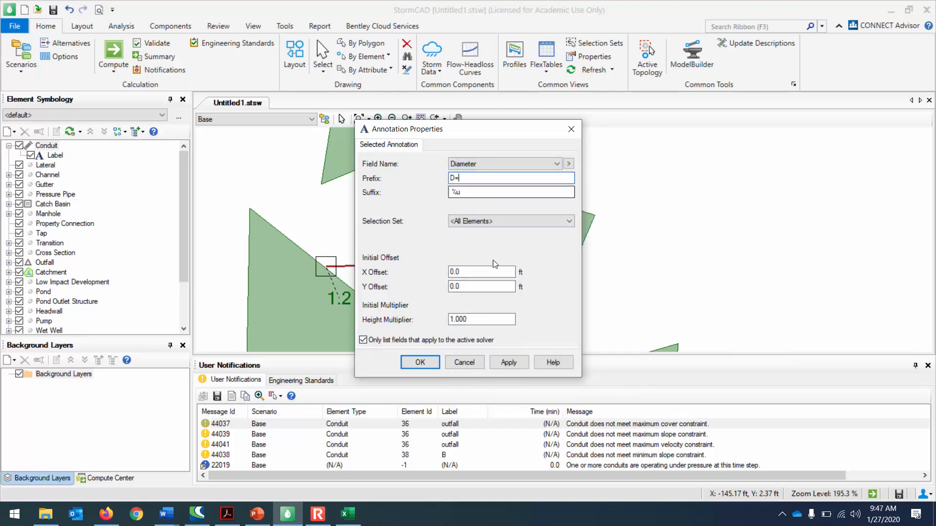
{"action": "left_click", "coordinate": [507, 362]}
Step: Offset the diameter annotation by 3.0 ft in both X and Y and apply the change
{"action": "mouse_move", "coordinate": [490, 130]}
{"action": "left_mouse_down"}
{"action": "mouse_move", "coordinate": [524, 141]}
{"action": "mouse_move", "coordinate": [718, 149]}
{"action": "left_mouse_up"}
{"action": "double_click", "coordinate": [703, 290]}
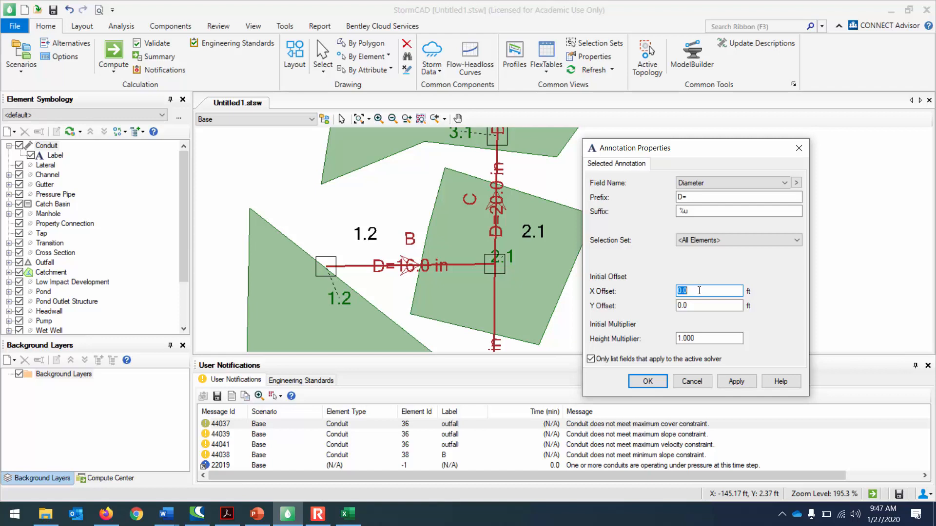
{"action": "type", "text": "3"}
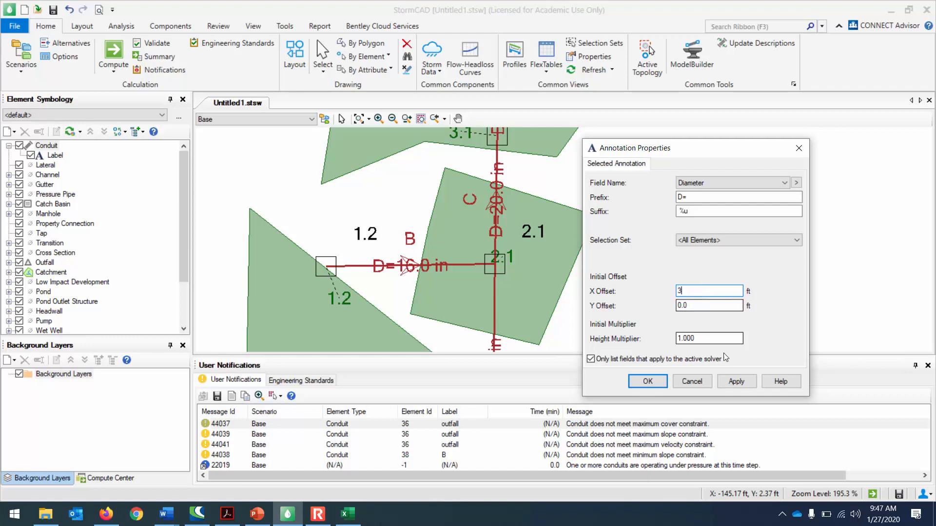
{"action": "left_click", "coordinate": [736, 381]}
{"action": "left_click", "coordinate": [703, 306]}
{"action": "left_click", "coordinate": [734, 381]}
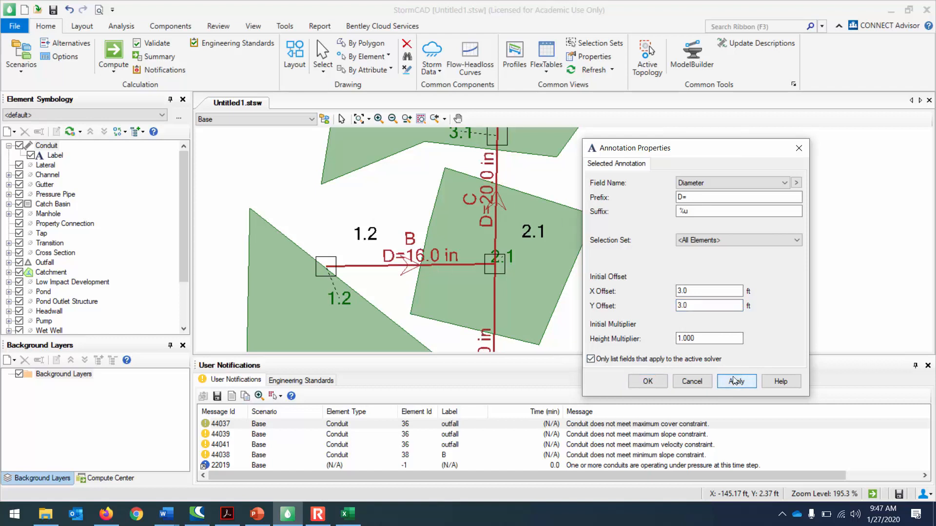
Step: Switch to the HW 3 document in Word and review the annotation examples, video links, notes and stormwater detention problems
{"action": "left_click", "coordinate": [176, 515]}
{"action": "left_click", "coordinate": [170, 469]}
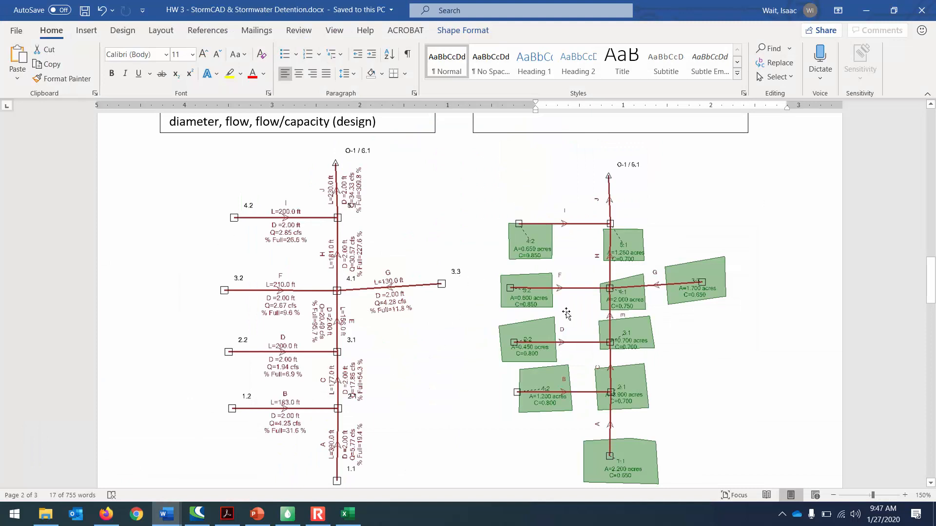
{"action": "scroll", "coordinate": [542, 278], "scroll_direction": "up", "scroll_amount": 10}
{"action": "scroll", "coordinate": [541, 276], "scroll_direction": "down", "scroll_amount": 2}
{"action": "scroll", "coordinate": [541, 273], "scroll_direction": "up", "scroll_amount": 8}
{"action": "scroll", "coordinate": [531, 248], "scroll_direction": "down", "scroll_amount": 10}
{"action": "scroll", "coordinate": [530, 246], "scroll_direction": "down", "scroll_amount": 15}
{"action": "scroll", "coordinate": [555, 295], "scroll_direction": "up", "scroll_amount": 5}
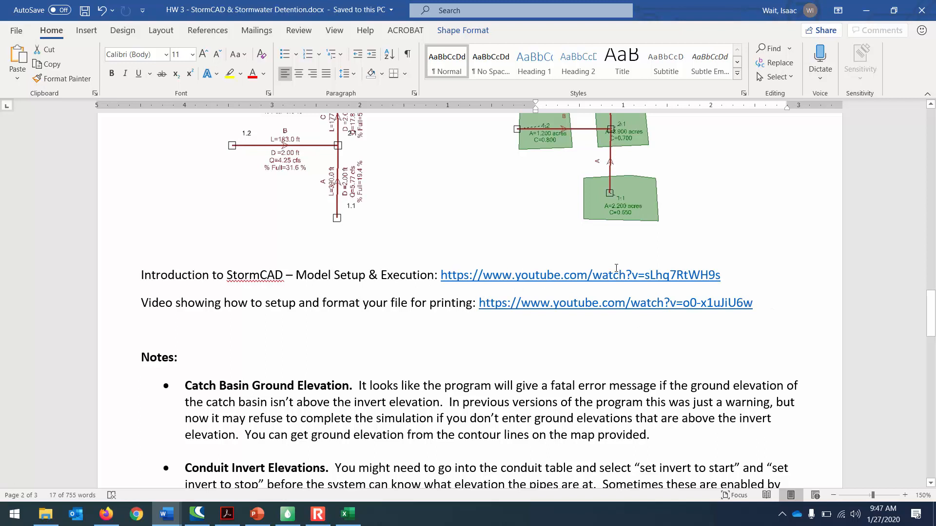
{"action": "scroll", "coordinate": [611, 265], "scroll_direction": "down", "scroll_amount": 15}
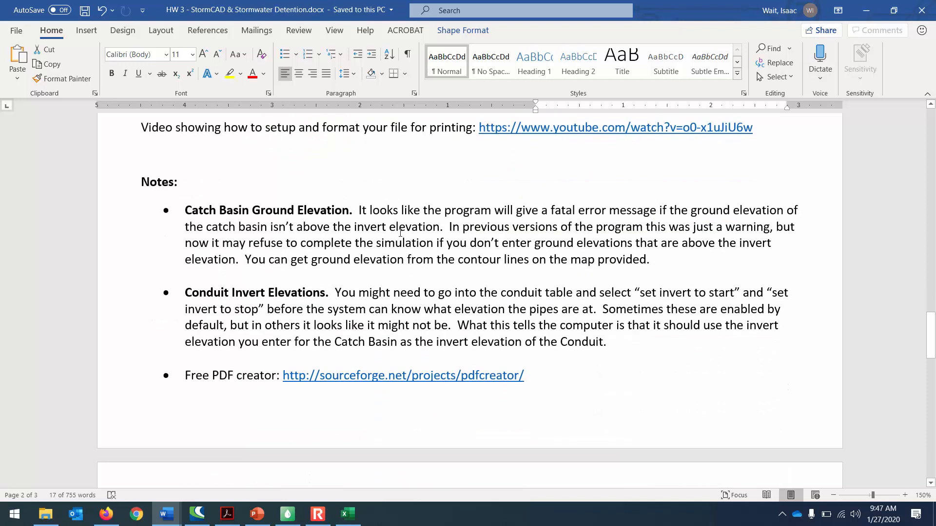
{"action": "scroll", "coordinate": [368, 221], "scroll_direction": "down", "scroll_amount": 1}
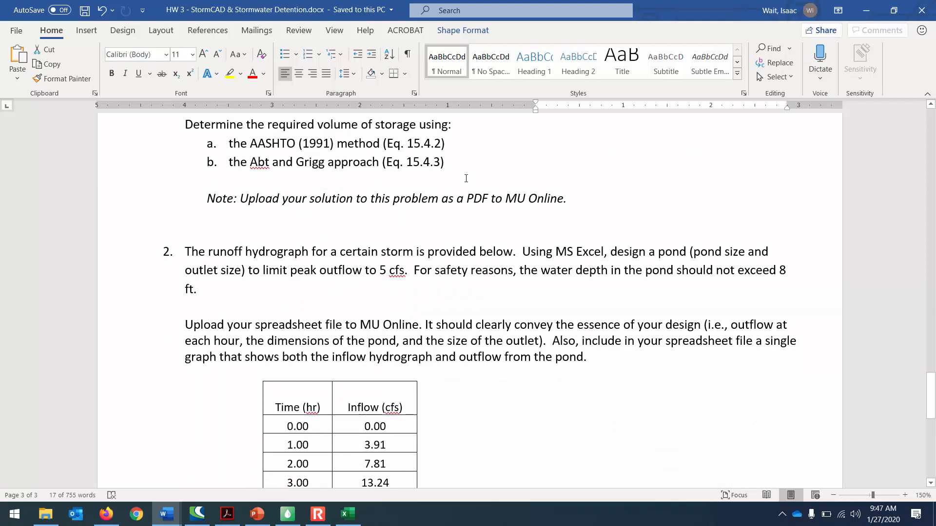
Step: Switch to the CE 433 presentation in PowerPoint, go to the 27 January 2020 announcements on slide 81, and show that slide full screen
{"action": "left_click", "coordinate": [317, 516]}
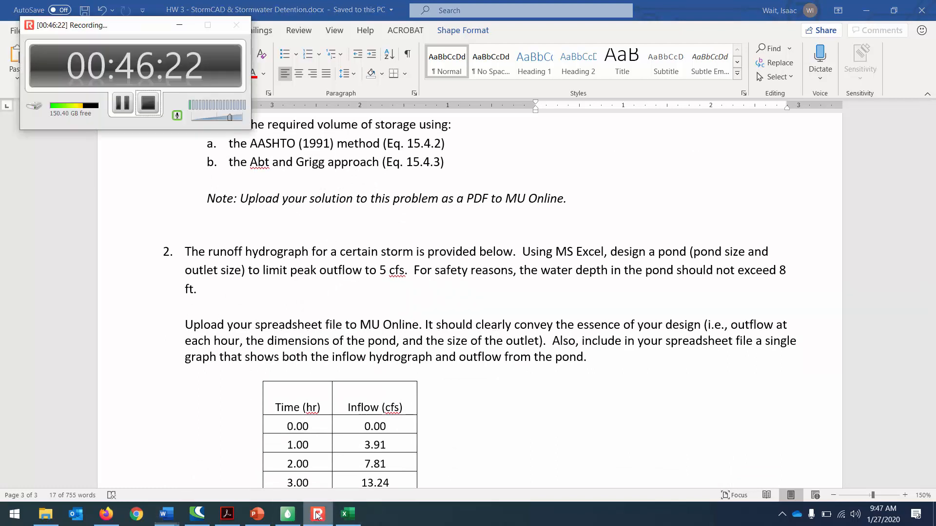
{"action": "left_click", "coordinate": [249, 520]}
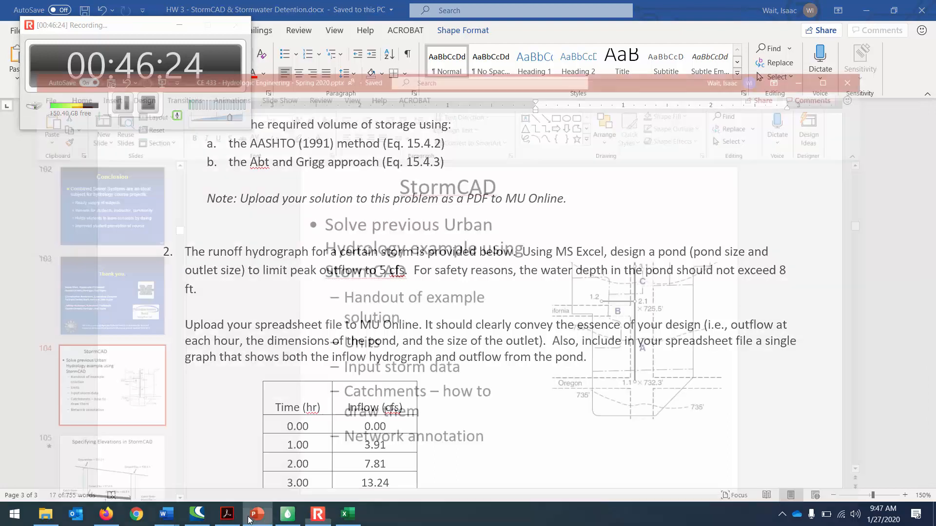
{"action": "scroll", "coordinate": [87, 336], "scroll_direction": "up", "scroll_amount": 3}
{"action": "scroll", "coordinate": [87, 336], "scroll_direction": "up", "scroll_amount": 12}
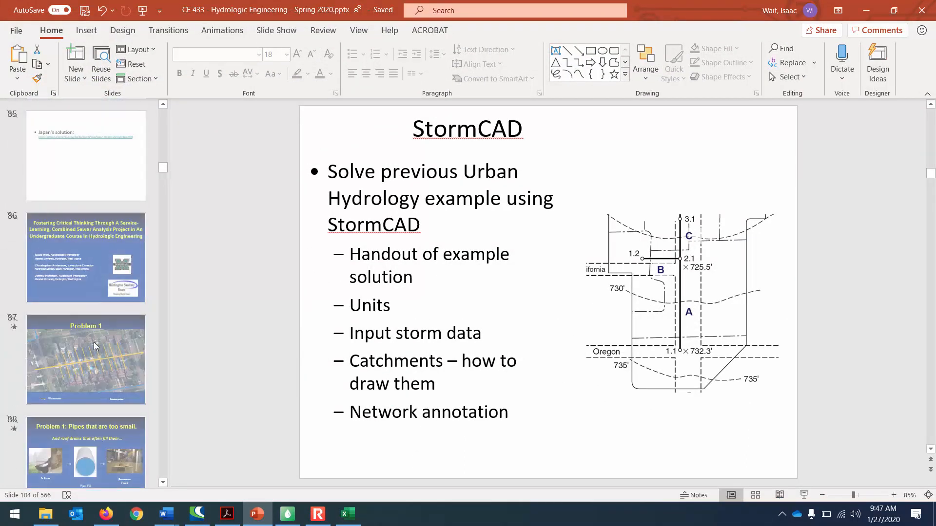
{"action": "scroll", "coordinate": [94, 342], "scroll_direction": "up", "scroll_amount": 5}
{"action": "left_click", "coordinate": [79, 339]}
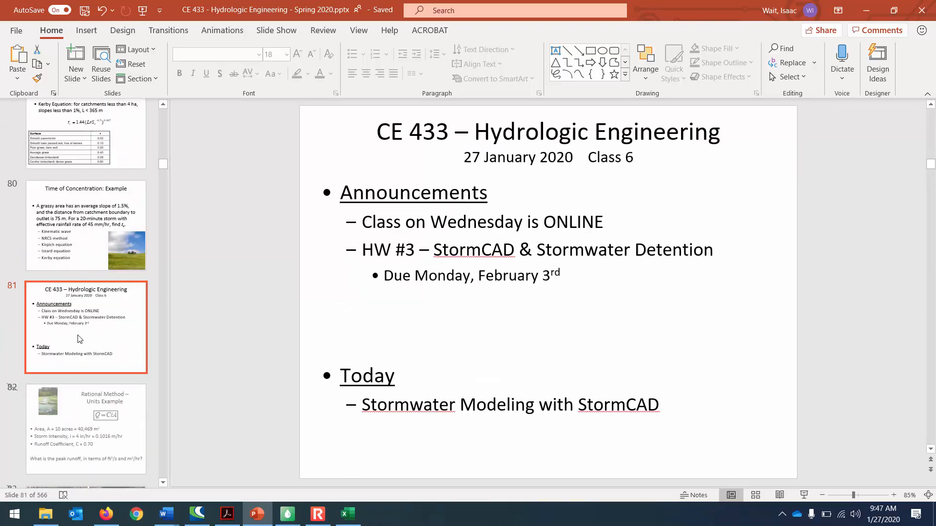
{"action": "left_click", "coordinate": [805, 497]}
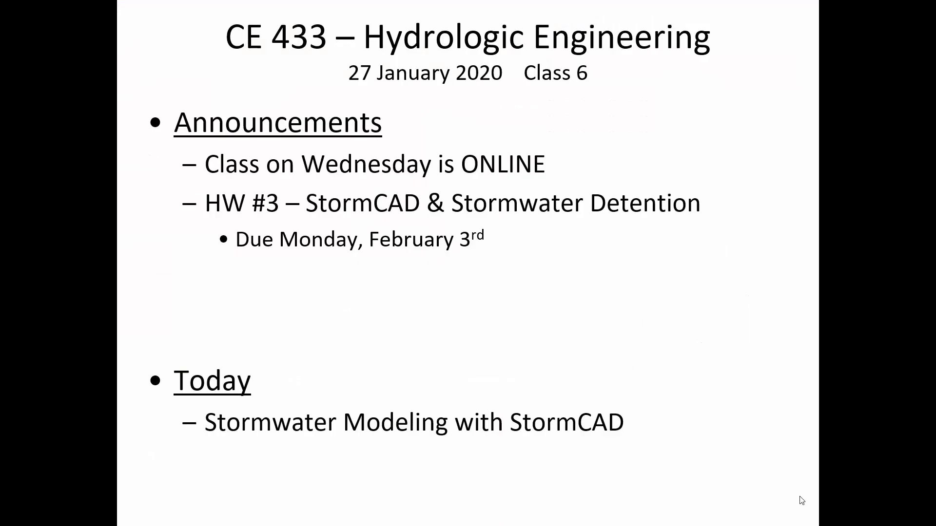